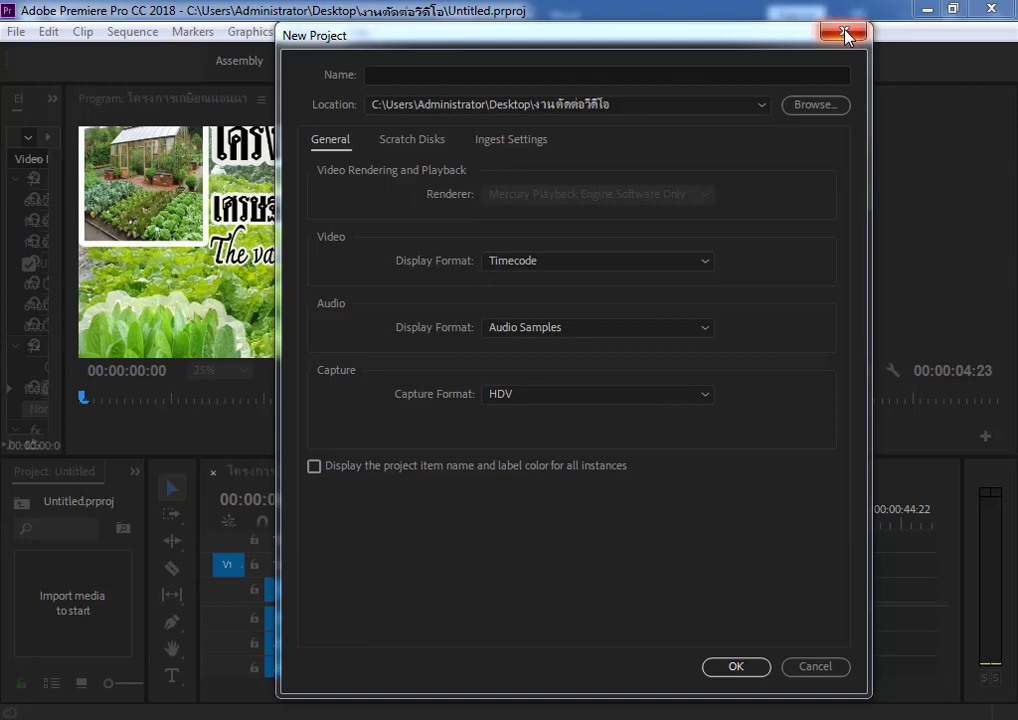
Step: Dismiss the stray dialog and create a new project named โครงการเกษียนนอนนา 33
{"action": "left_click", "coordinate": [845, 33]}
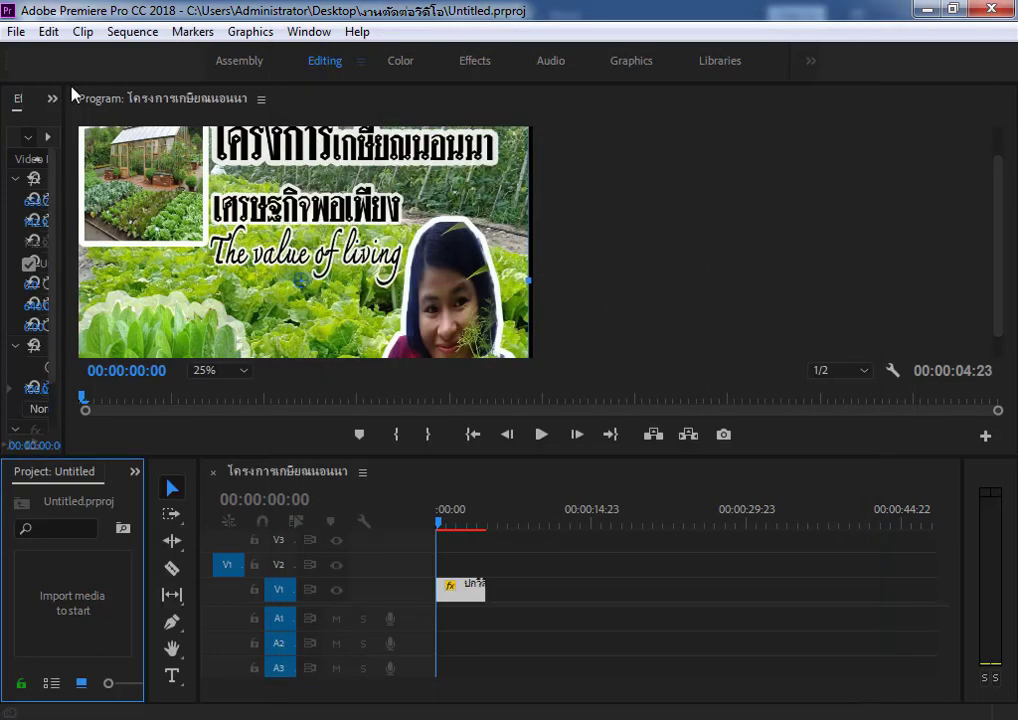
{"action": "left_click", "coordinate": [16, 31]}
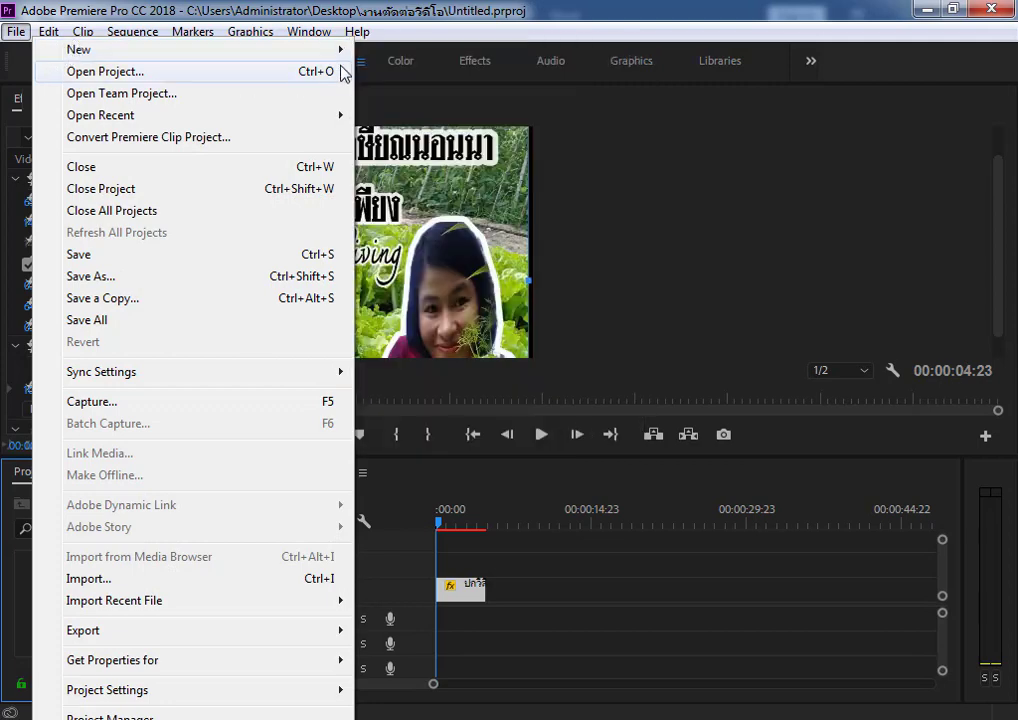
{"action": "mouse_move", "coordinate": [340, 50]}
{"action": "left_click", "coordinate": [387, 55]}
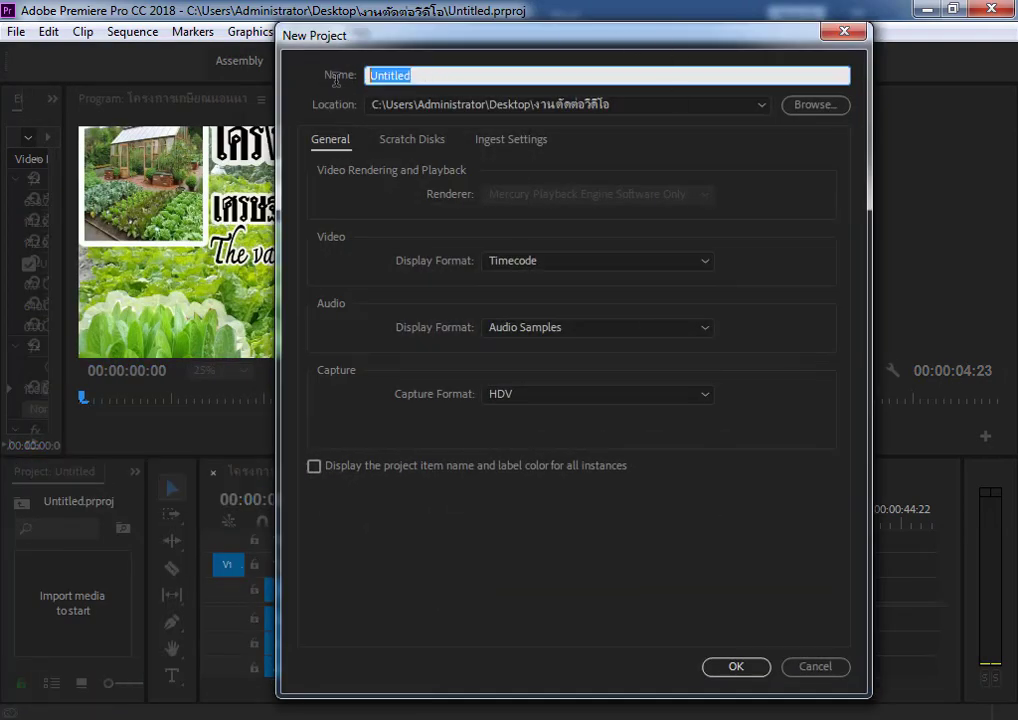
{"action": "type", "text": "โครงการเก"}
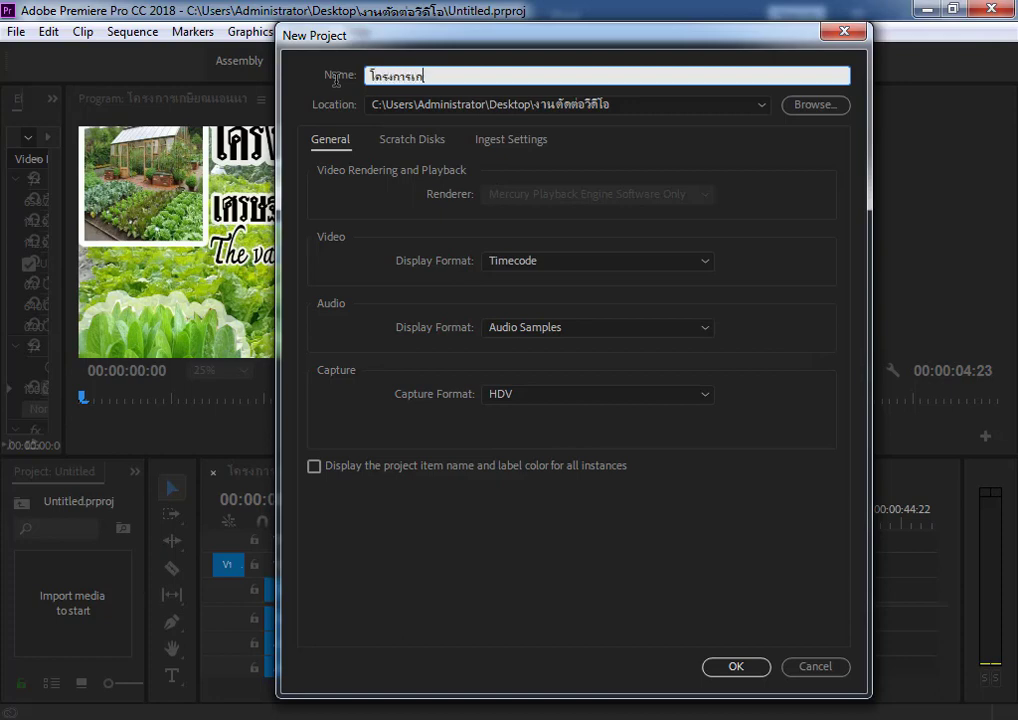
{"action": "type", "text": "ษียนนอน"}
{"action": "type", "text": "นา "}
{"action": "type", "text": "33"}
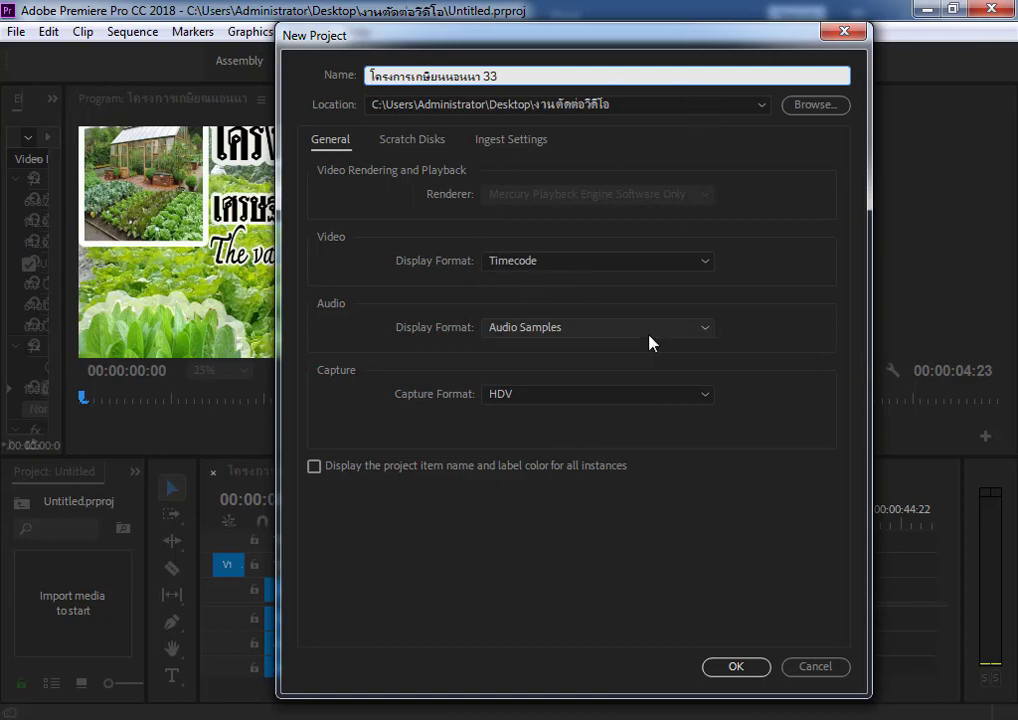
{"action": "left_click", "coordinate": [750, 664]}
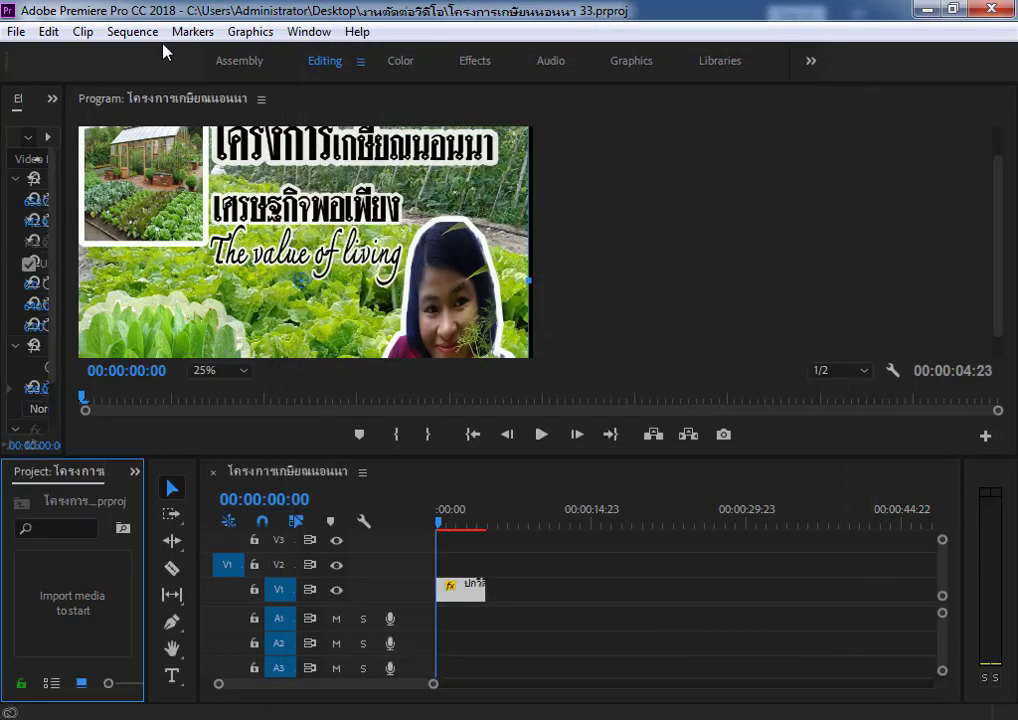
Step: Close the Program monitor panel and bring up the New Sequence dialog
{"action": "left_click", "coordinate": [261, 99]}
{"action": "left_click", "coordinate": [275, 104]}
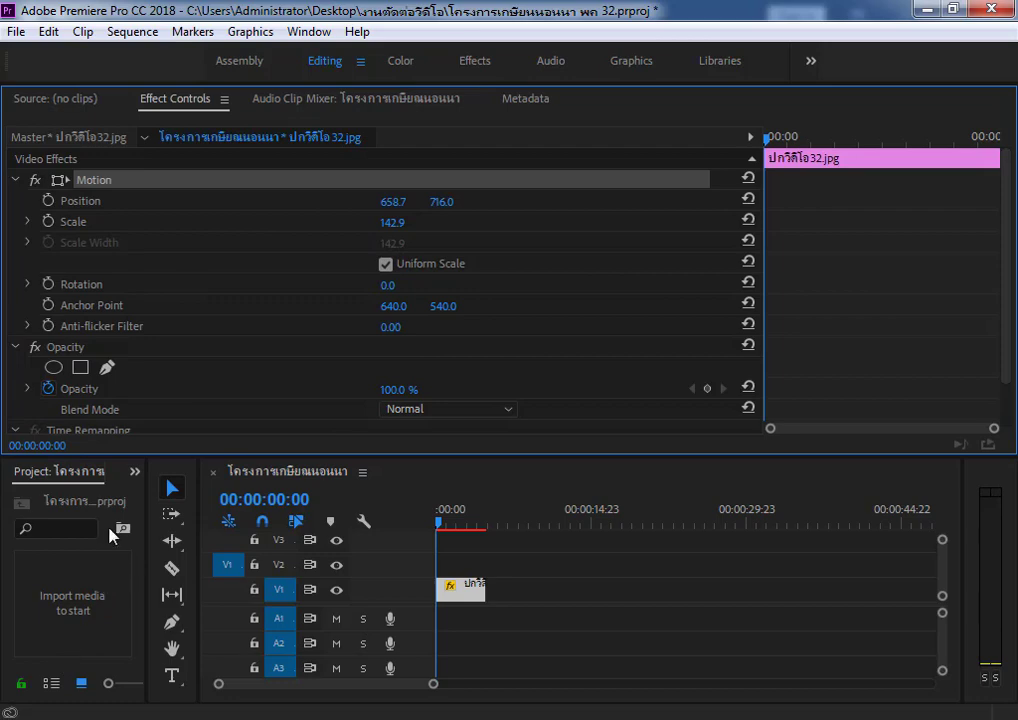
{"action": "left_click", "coordinate": [16, 31]}
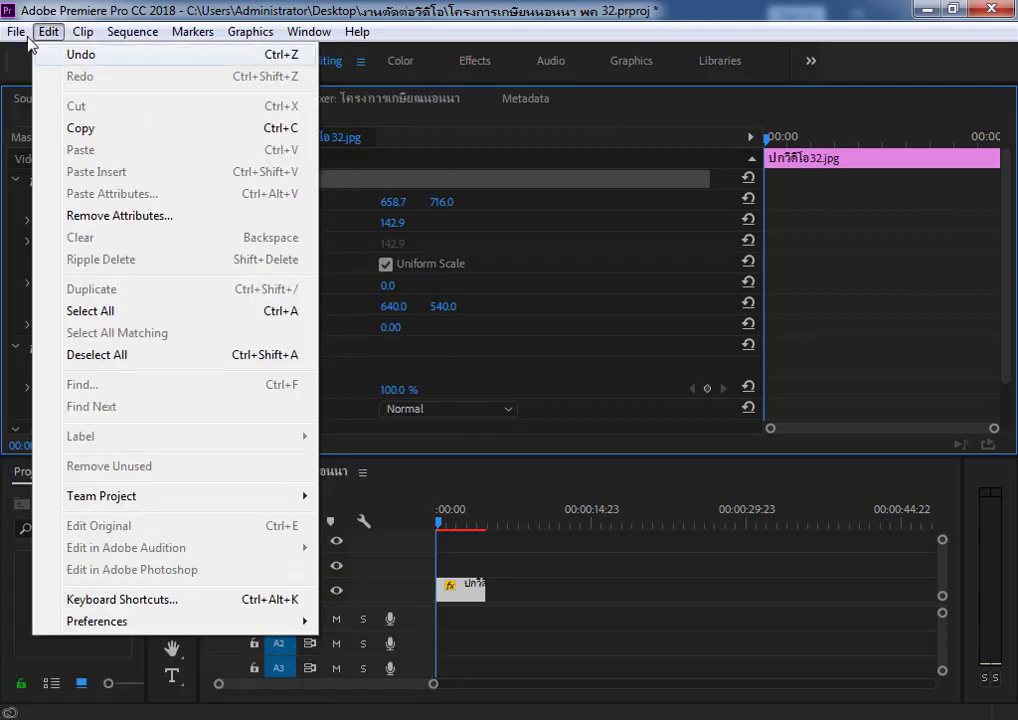
{"action": "mouse_move", "coordinate": [50, 52]}
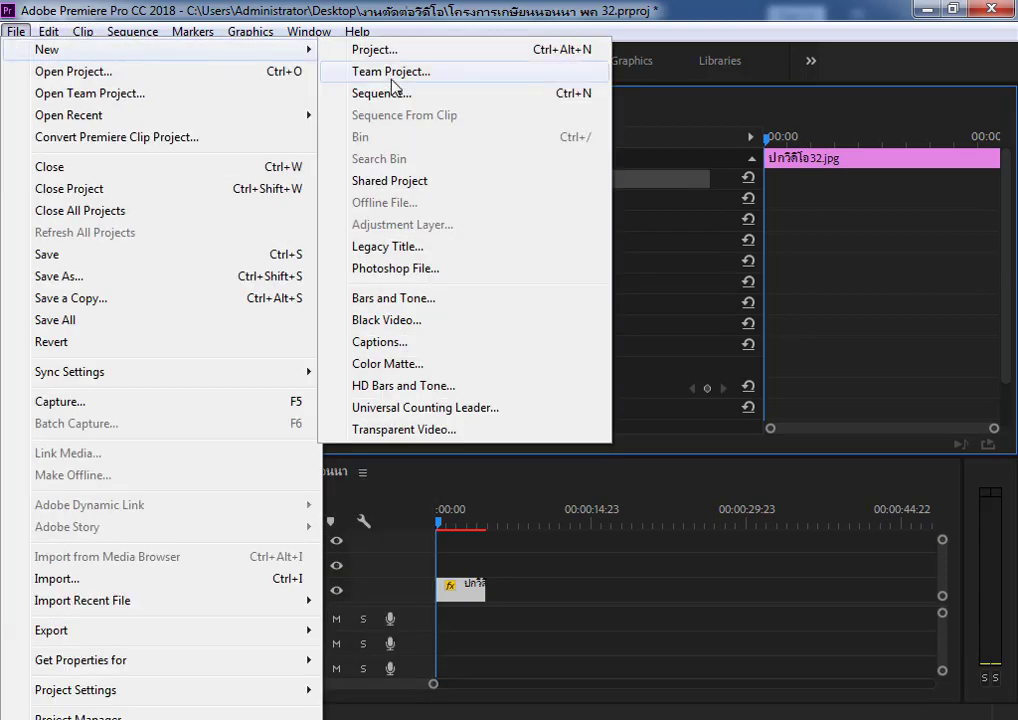
{"action": "left_click", "coordinate": [384, 94]}
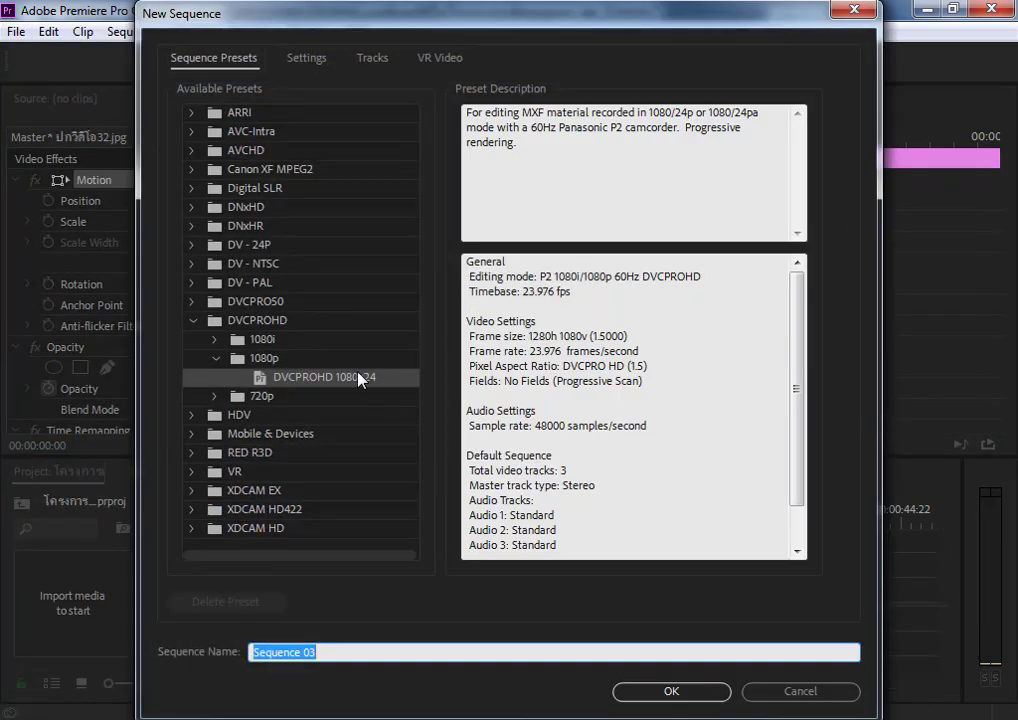
Step: Expand DV - PAL and compare its Widescreen 48kHz and 32kHz presets
{"action": "left_click", "coordinate": [193, 284]}
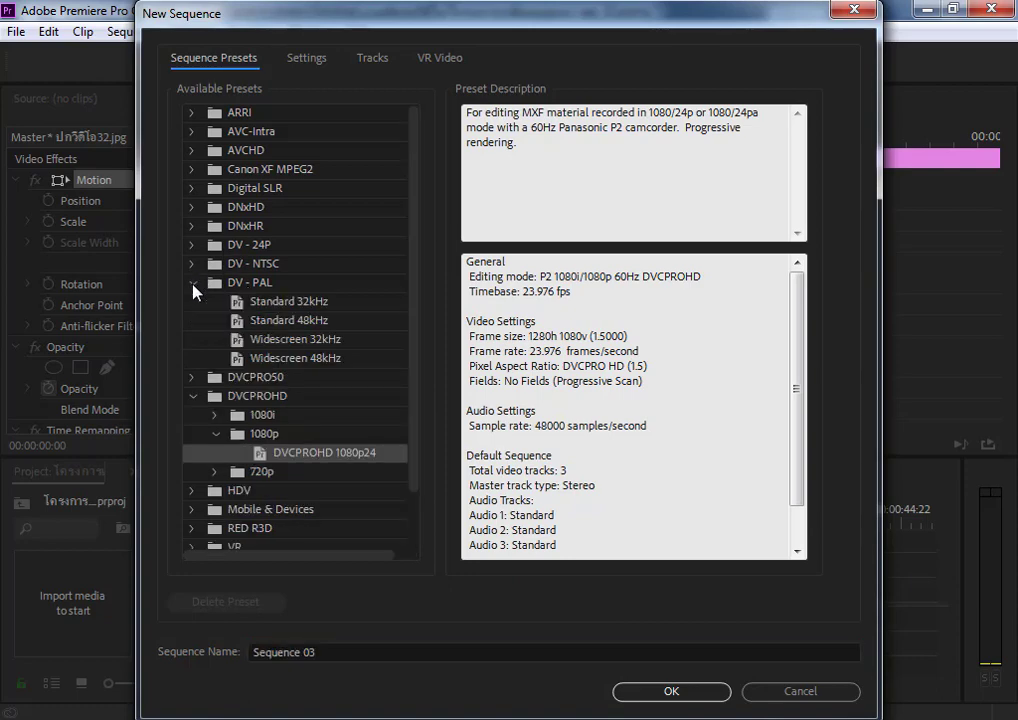
{"action": "left_click", "coordinate": [296, 363]}
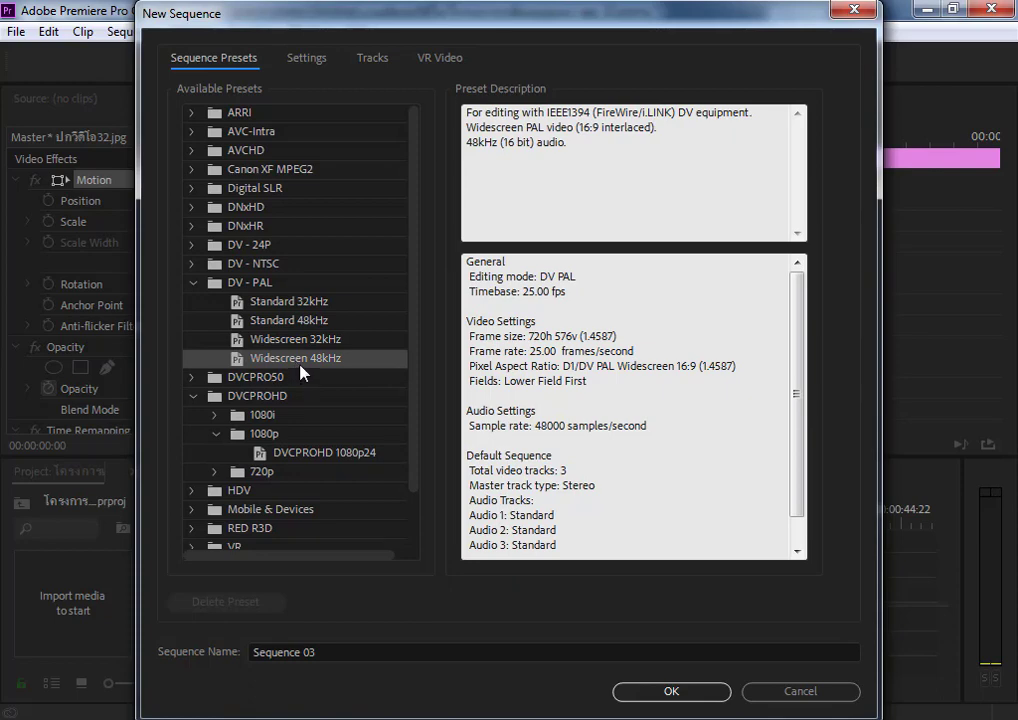
{"action": "left_click", "coordinate": [289, 342]}
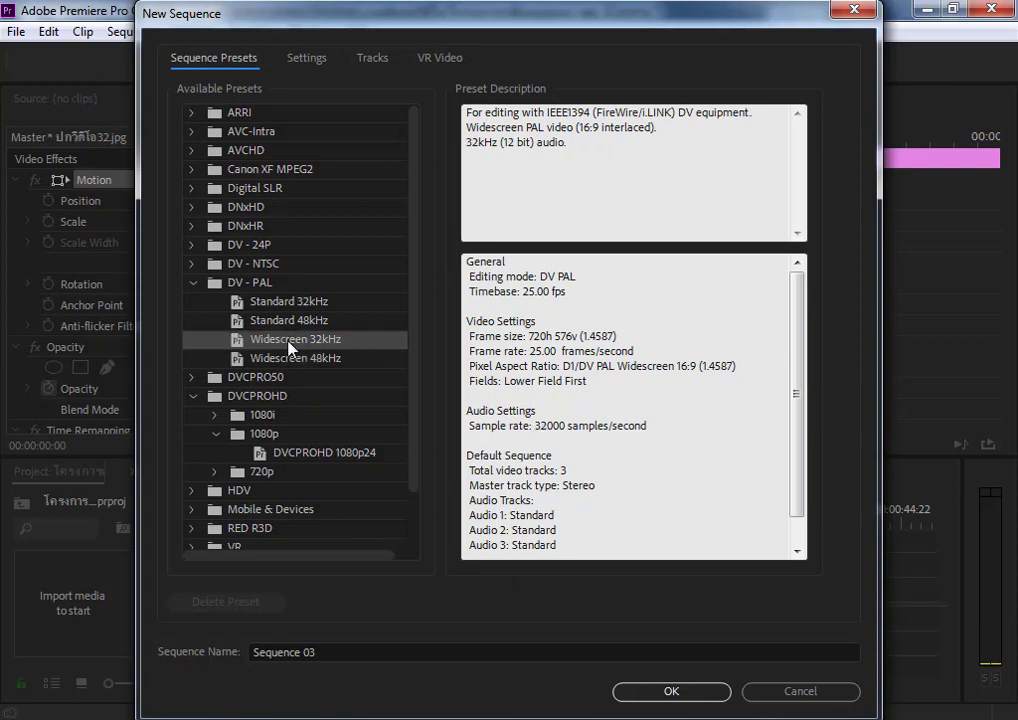
Step: Browse the HDV 1080 presets, then select DV - PAL Widescreen 48kHz
{"action": "left_click", "coordinate": [193, 496]}
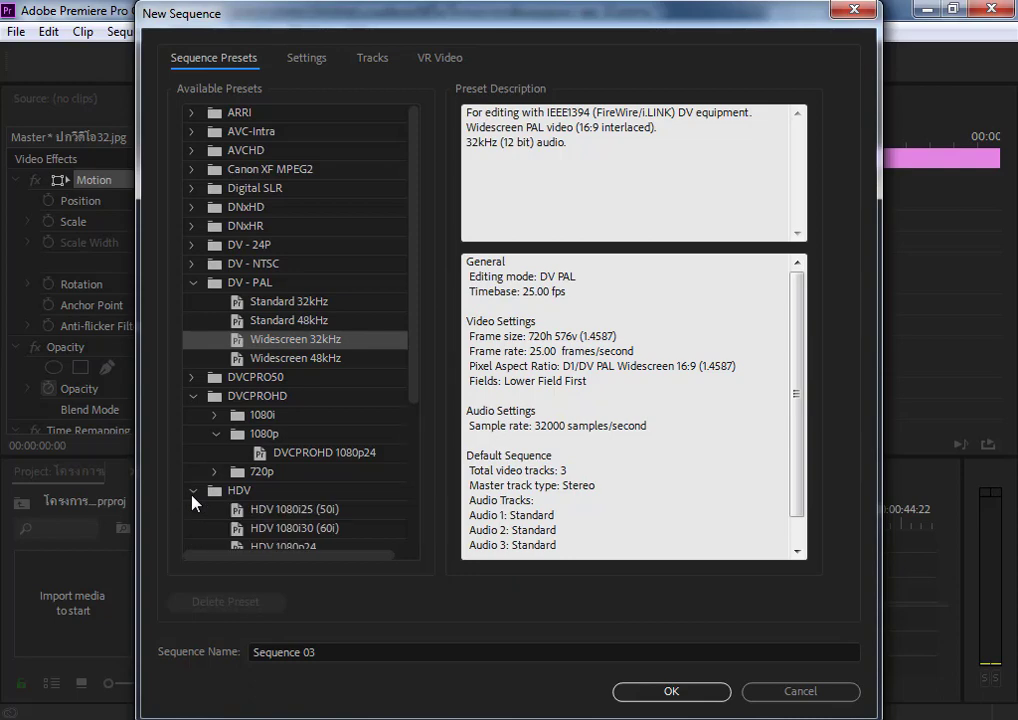
{"action": "left_click", "coordinate": [191, 496]}
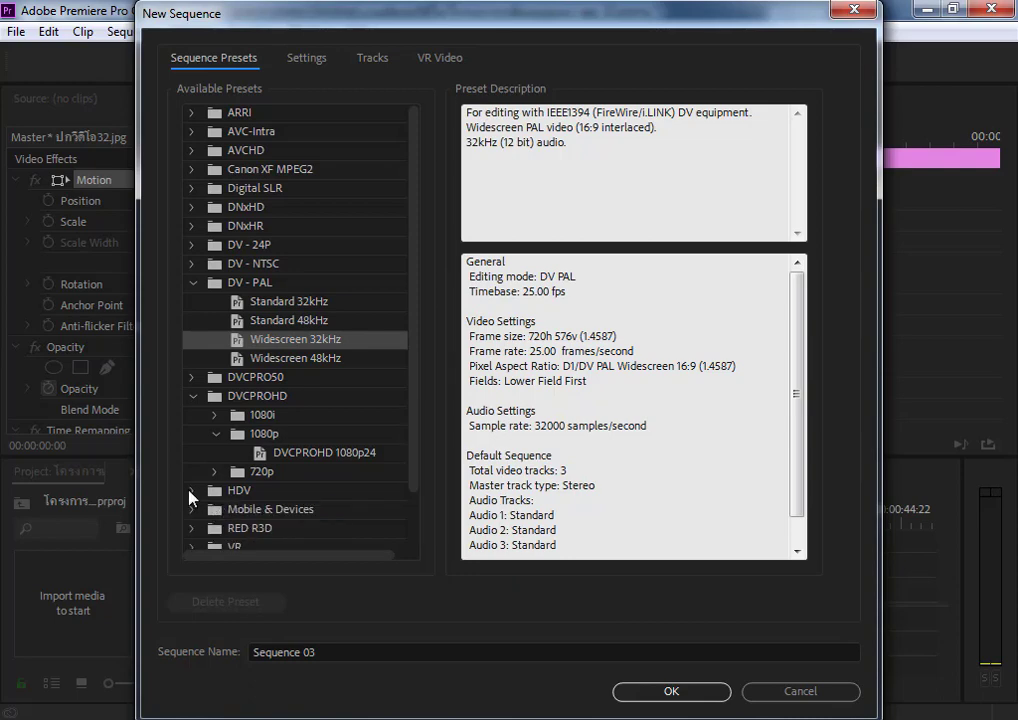
{"action": "left_click", "coordinate": [191, 494]}
{"action": "scroll", "coordinate": [415, 423], "scroll_direction": "down", "scroll_amount": 3}
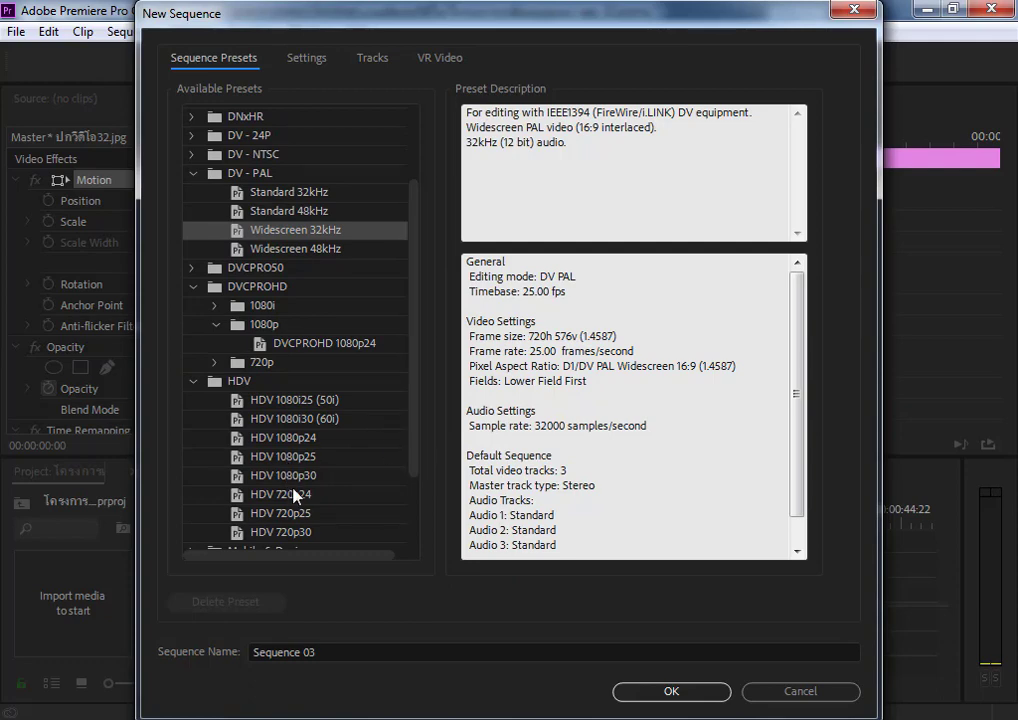
{"action": "left_click", "coordinate": [295, 479]}
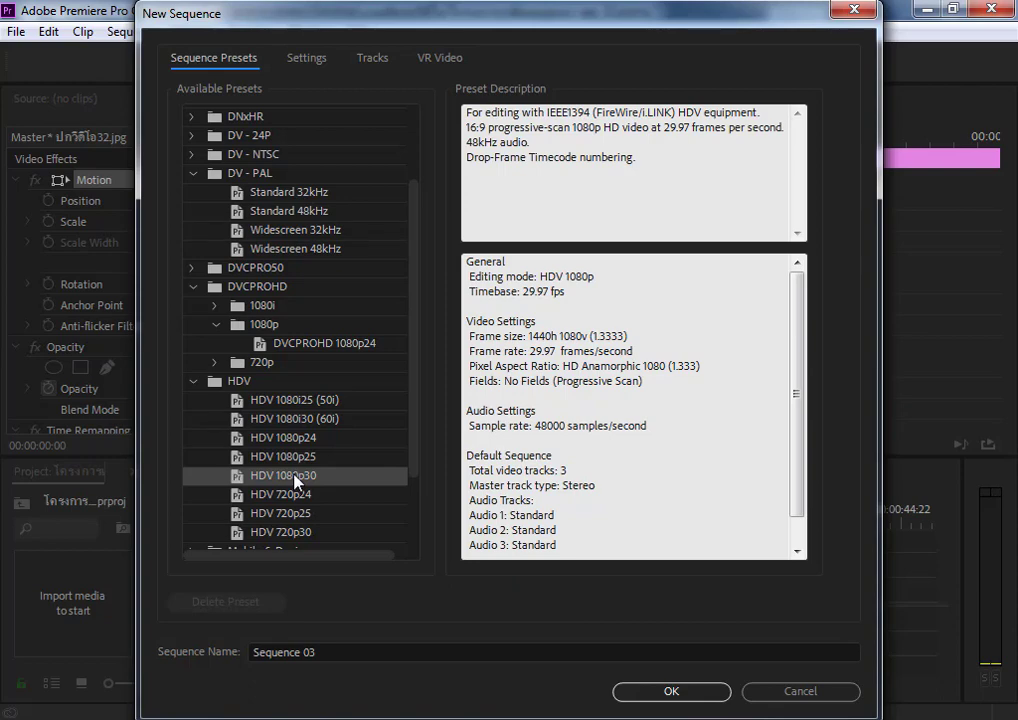
{"action": "left_click", "coordinate": [291, 456]}
{"action": "left_click", "coordinate": [275, 436]}
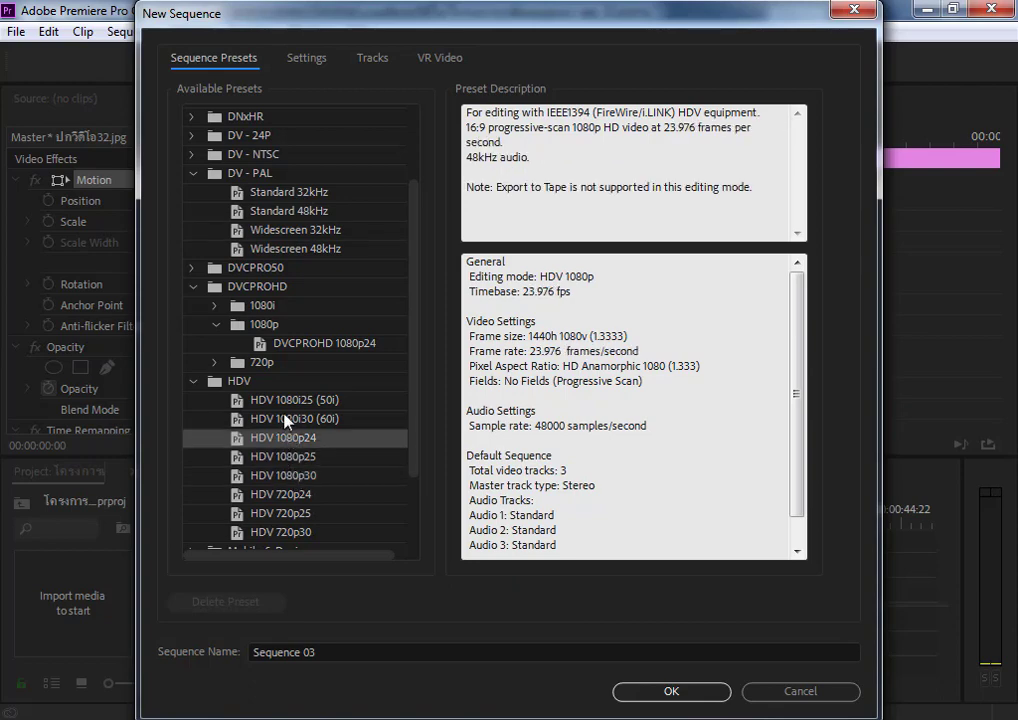
{"action": "left_click", "coordinate": [287, 420]}
{"action": "left_click", "coordinate": [260, 400]}
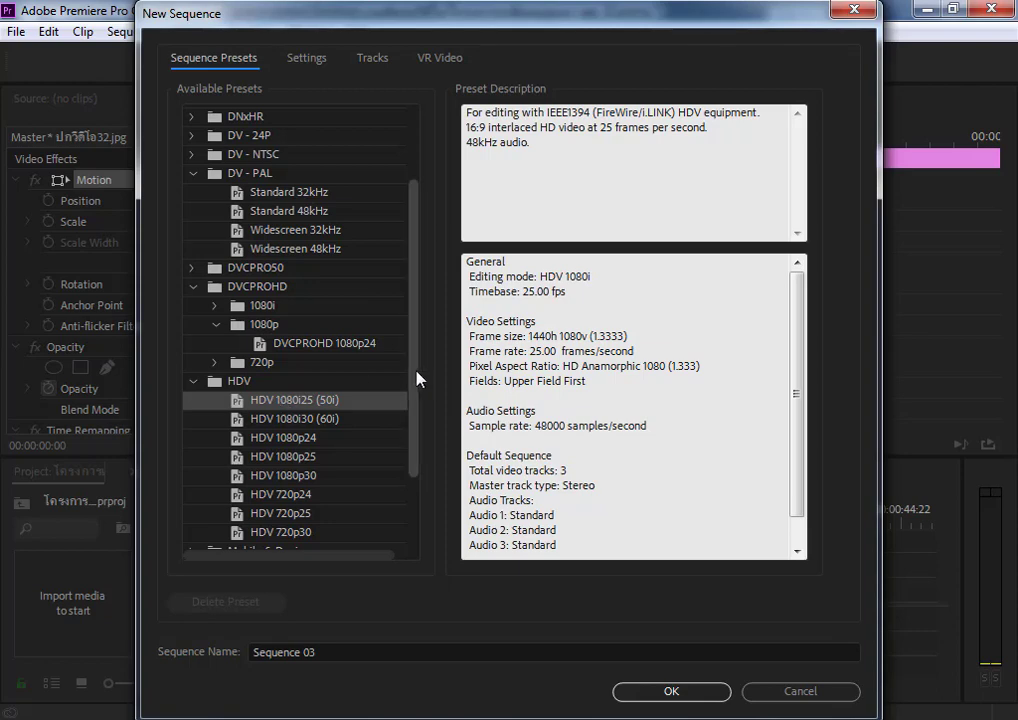
{"action": "mouse_move", "coordinate": [418, 379]}
{"action": "left_mouse_down"}
{"action": "mouse_move", "coordinate": [420, 477]}
{"action": "mouse_move", "coordinate": [407, 278]}
{"action": "left_mouse_up"}
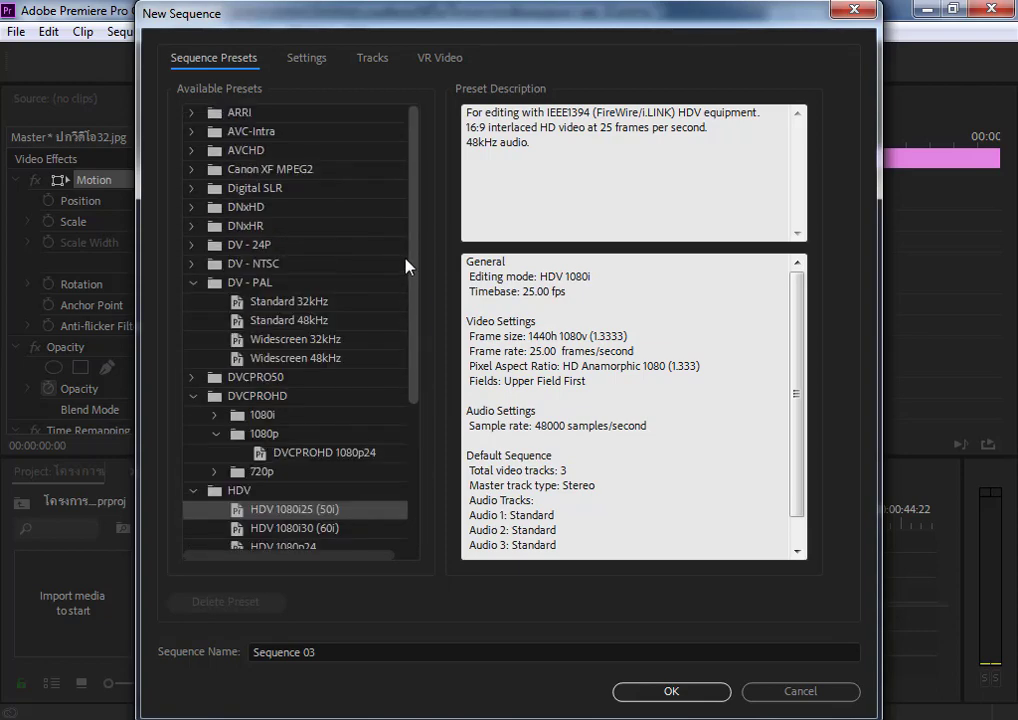
{"action": "left_click", "coordinate": [314, 360]}
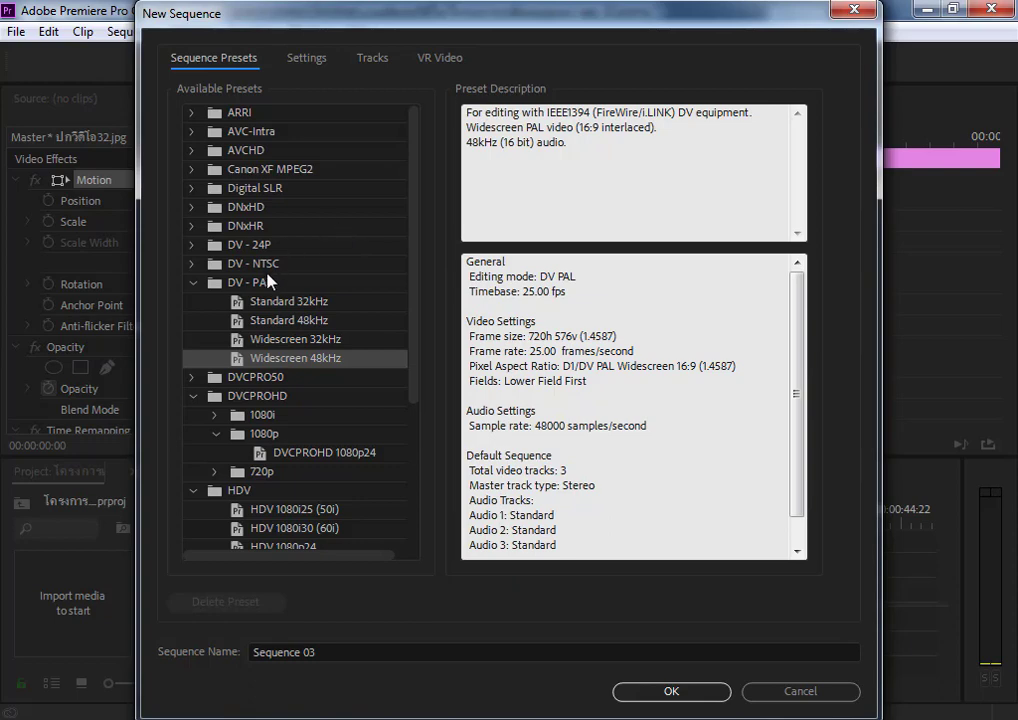
Step: Look through the DNxHD, AVCHD, DVCPROHD and DVCPRO50 preset groups, leaving them collapsed
{"action": "left_click", "coordinate": [193, 210]}
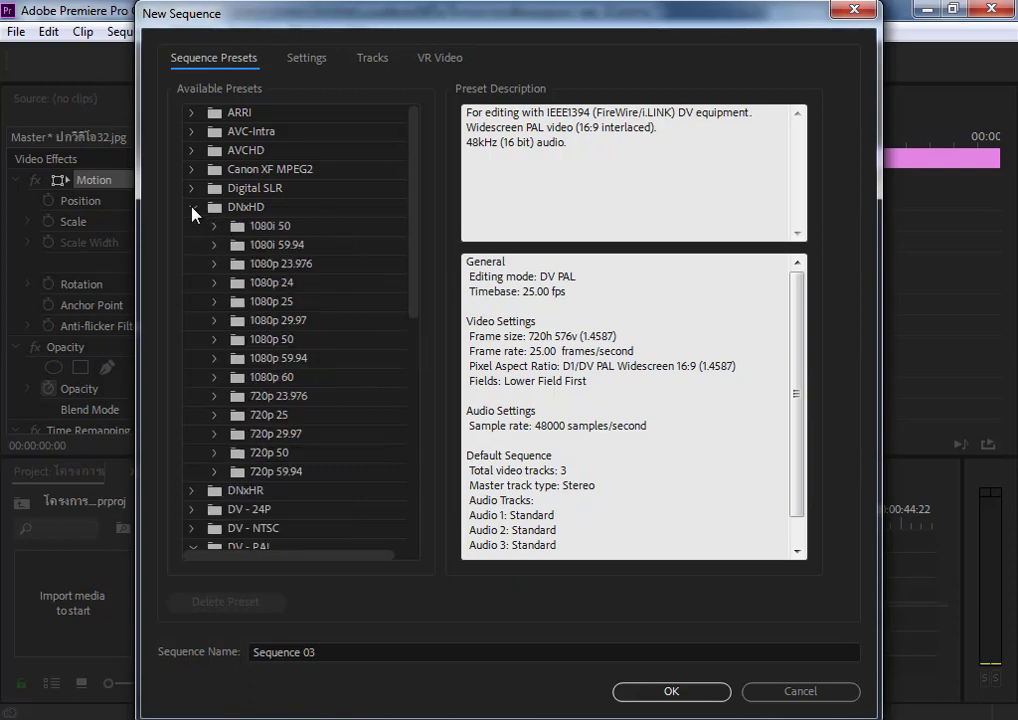
{"action": "left_click", "coordinate": [193, 210]}
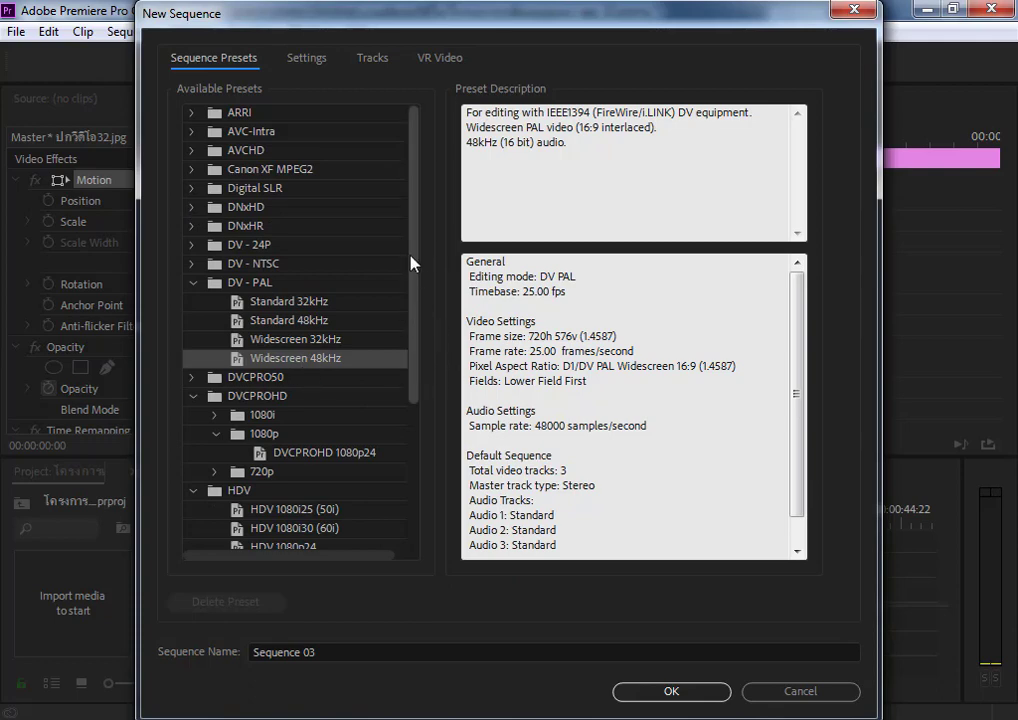
{"action": "left_click", "coordinate": [192, 150]}
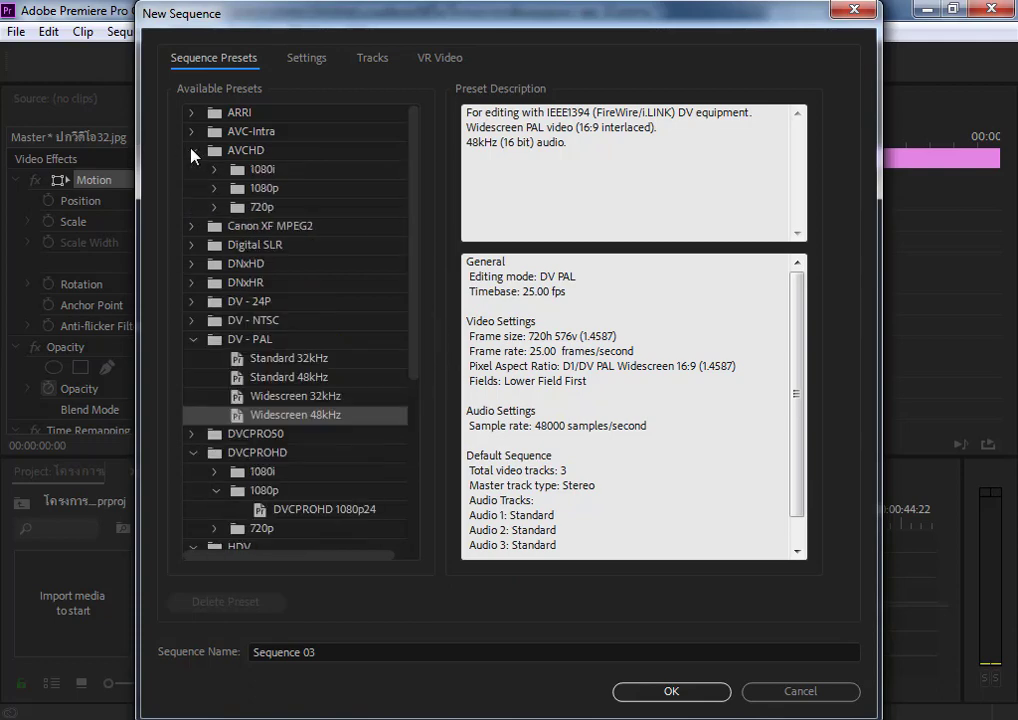
{"action": "key", "text": "Left"}
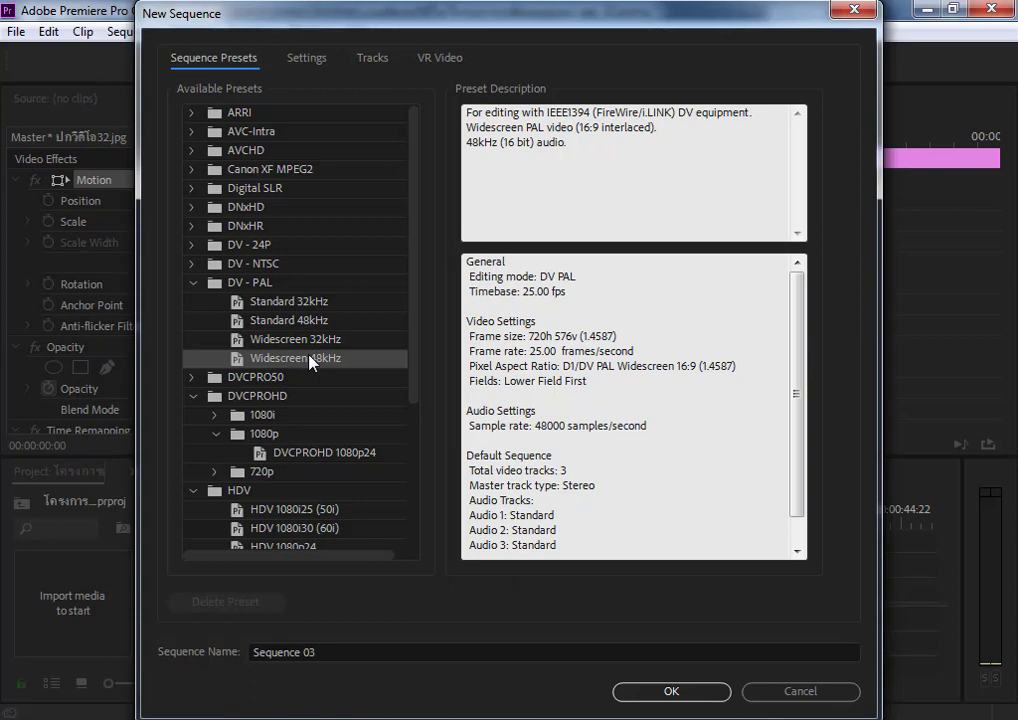
{"action": "left_click", "coordinate": [192, 396]}
{"action": "left_click", "coordinate": [193, 378]}
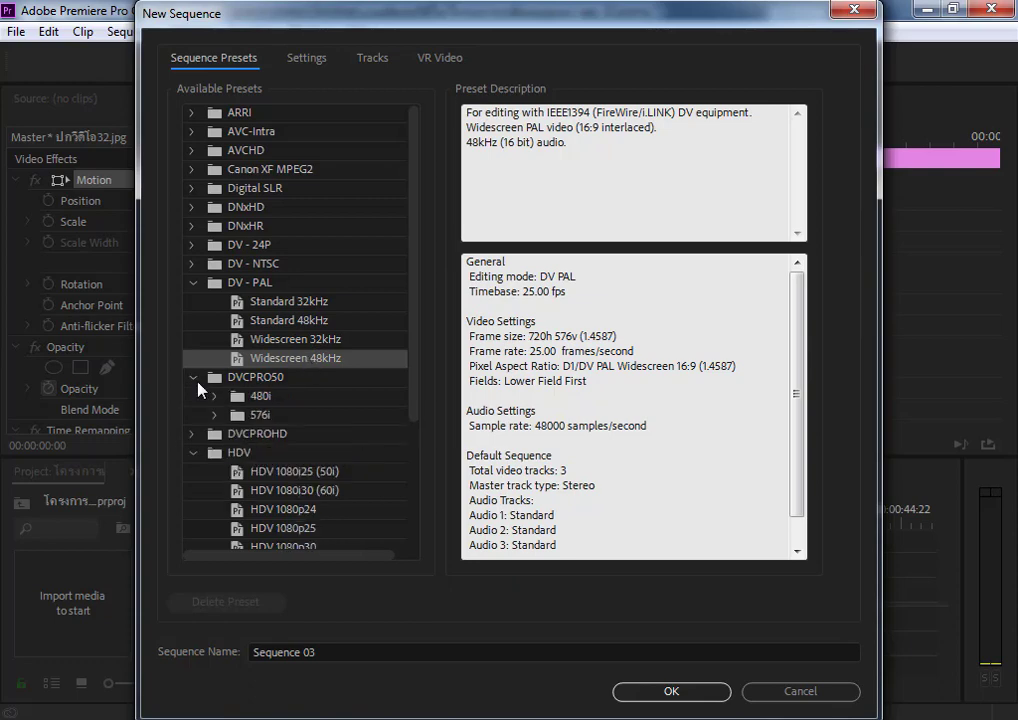
{"action": "left_click", "coordinate": [310, 377]}
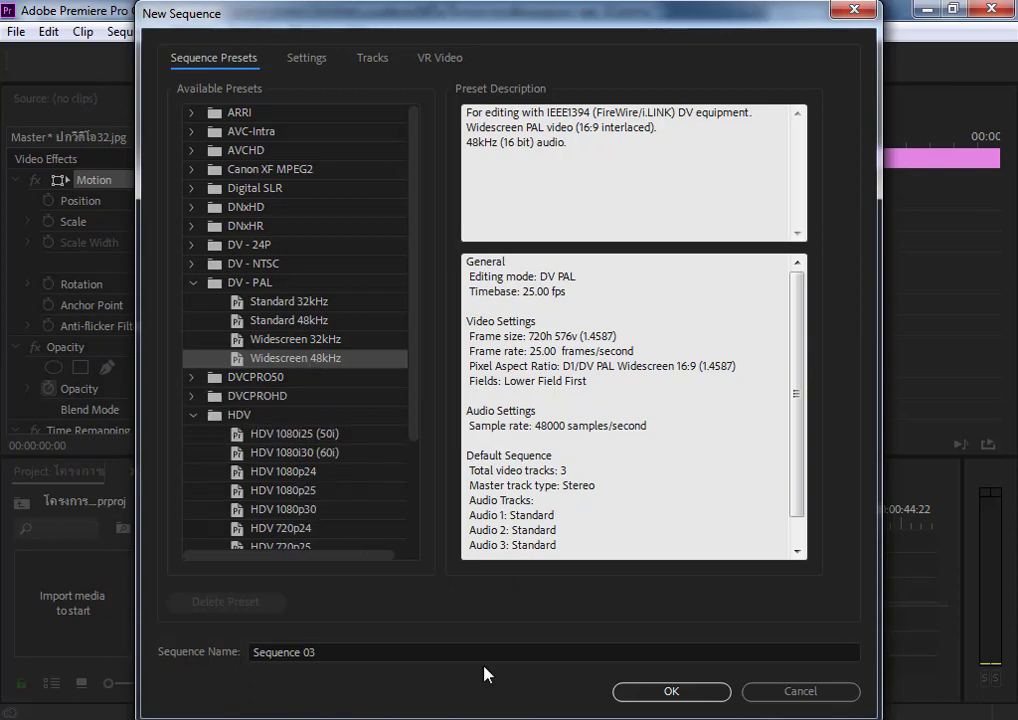
Step: Name the DV-PAL sequence โครงการเกษียนนอนนา 33 and create it
{"action": "left_click_drag", "start_coordinate": [354, 658], "coordinate": [120, 657]}
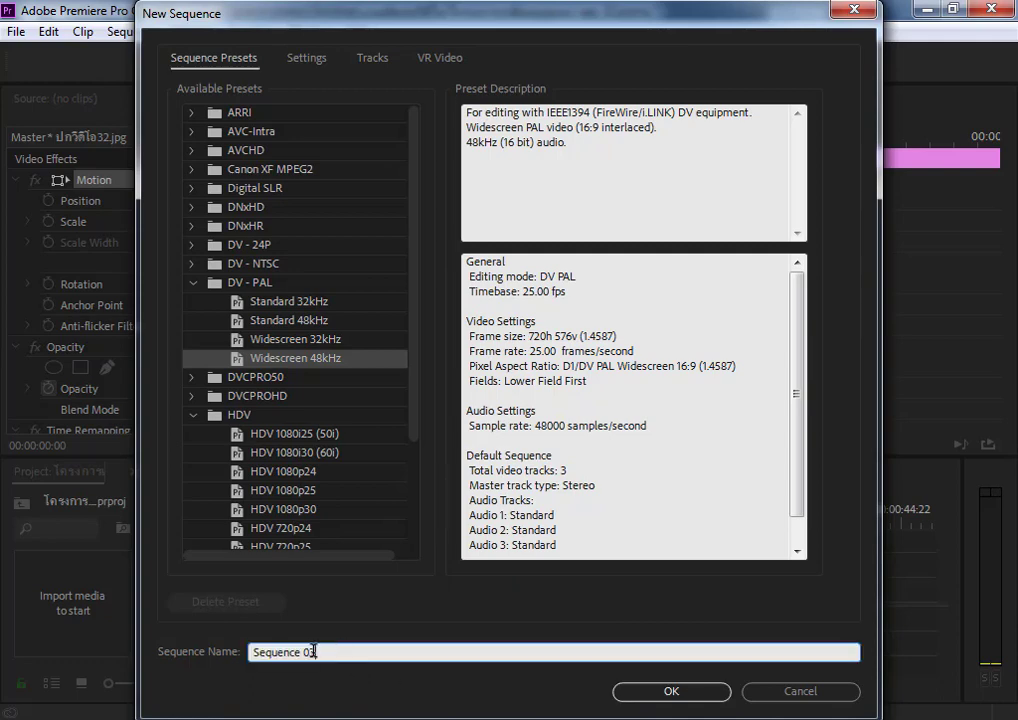
{"action": "type", "text": "โ"}
{"action": "type", "text": "ครงการเกษีย"}
{"action": "type", "text": "ณนอนน"}
{"action": "type", "text": "า 33"}
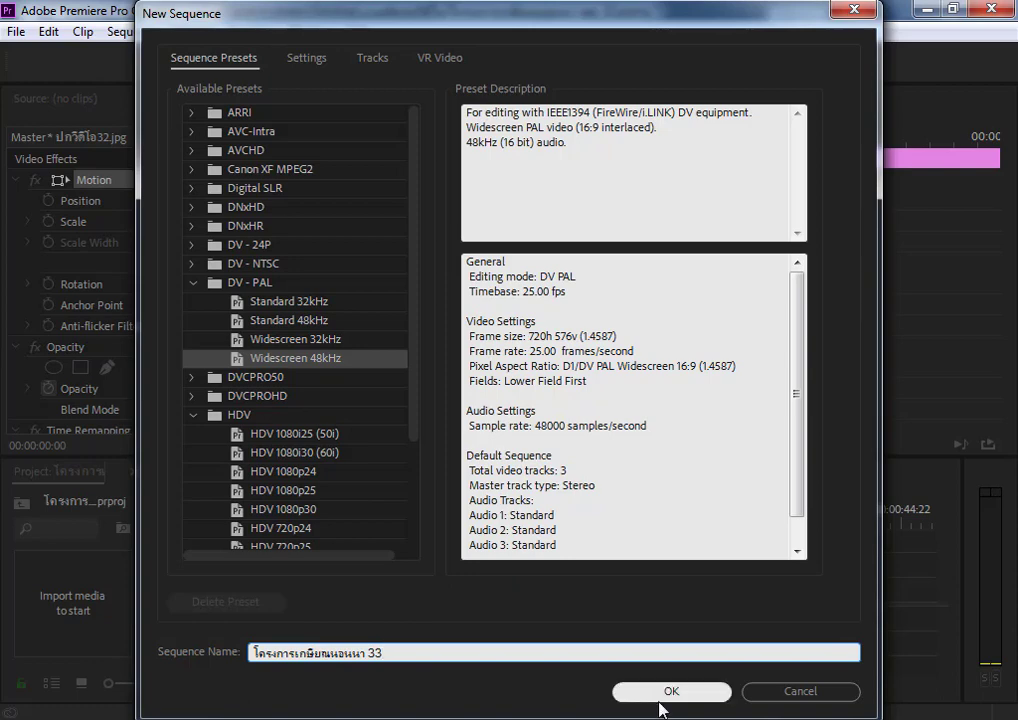
{"action": "left_click", "coordinate": [668, 692]}
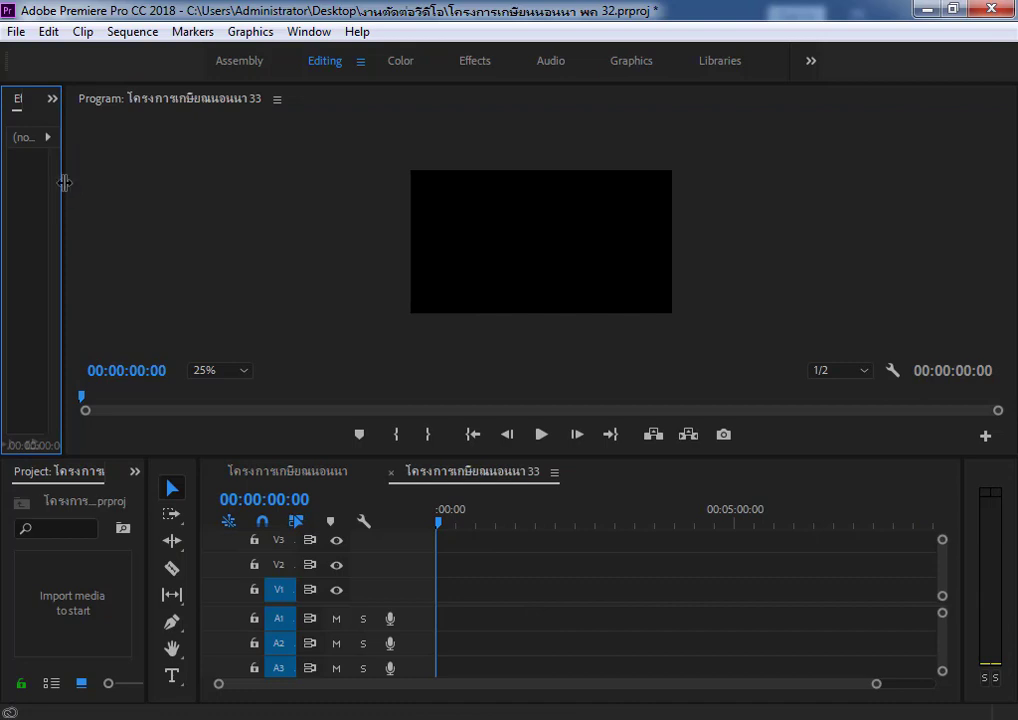
Step: Widen the Effect Controls panel and bring up the Import dialog from the Project panel
{"action": "left_click_drag", "start_coordinate": [63, 183], "coordinate": [268, 205]}
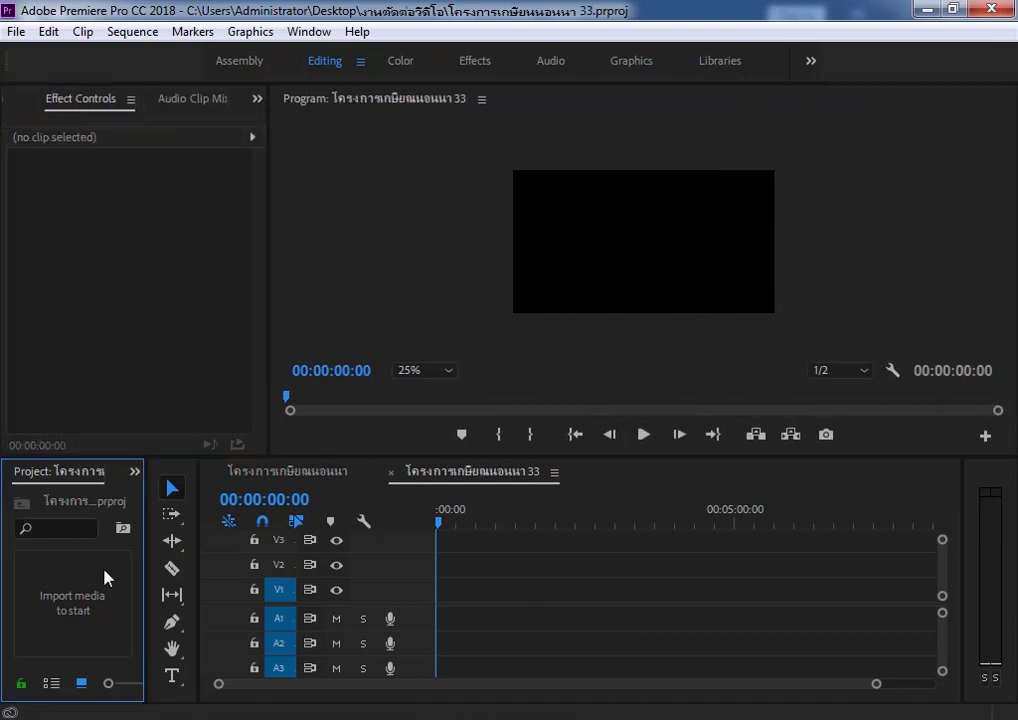
{"action": "right_click", "coordinate": [96, 509]}
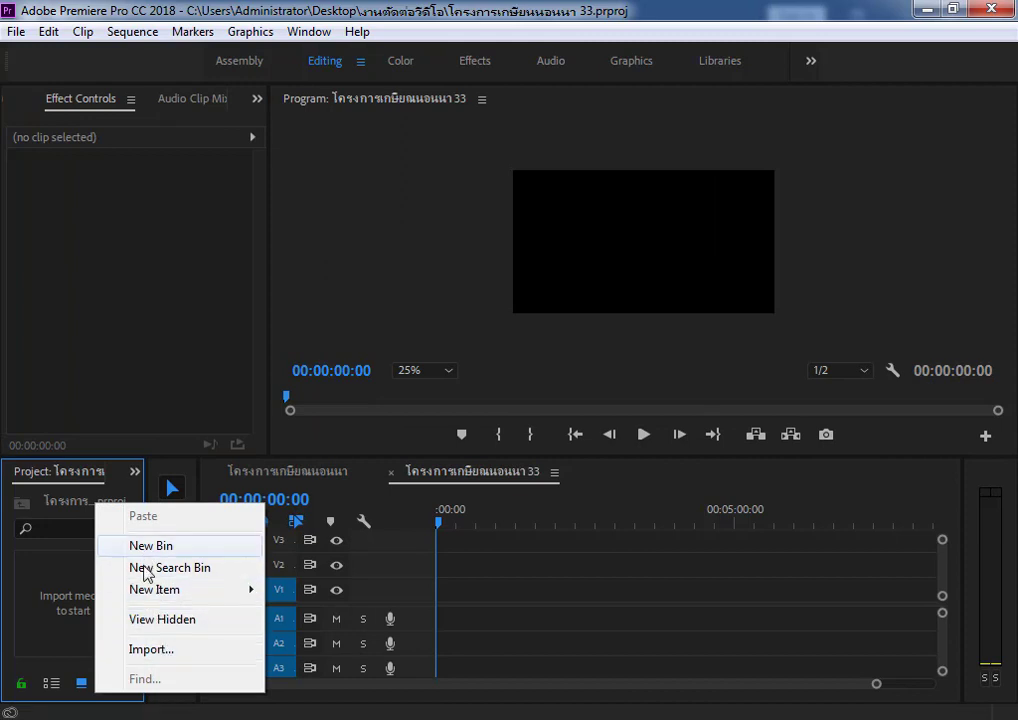
{"action": "mouse_move", "coordinate": [150, 590]}
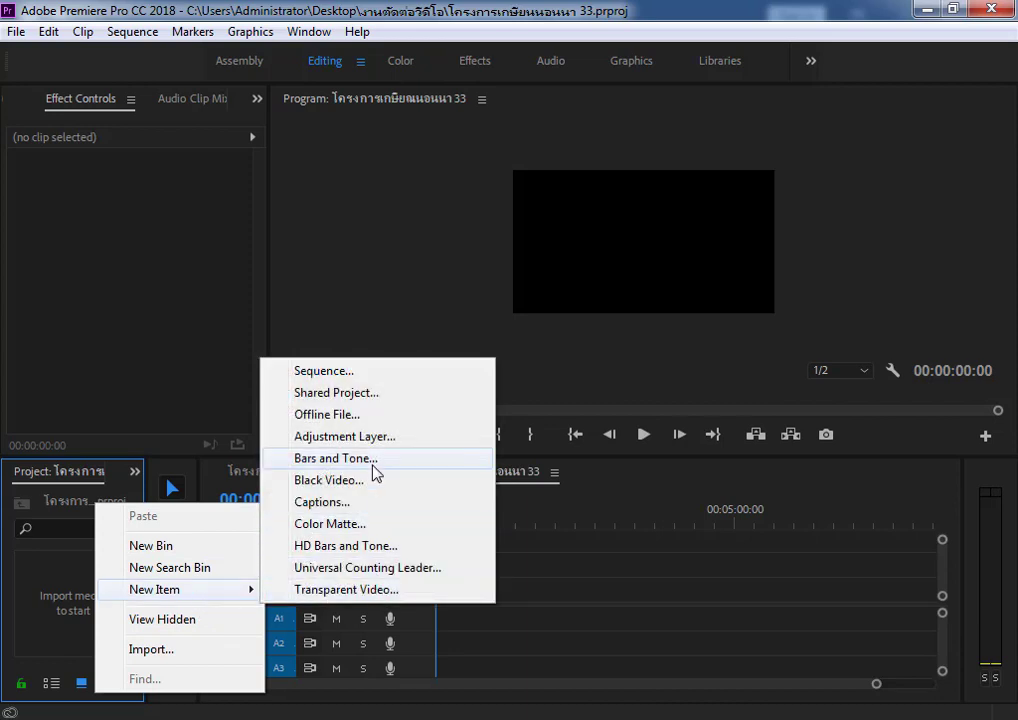
{"action": "left_click", "coordinate": [63, 635]}
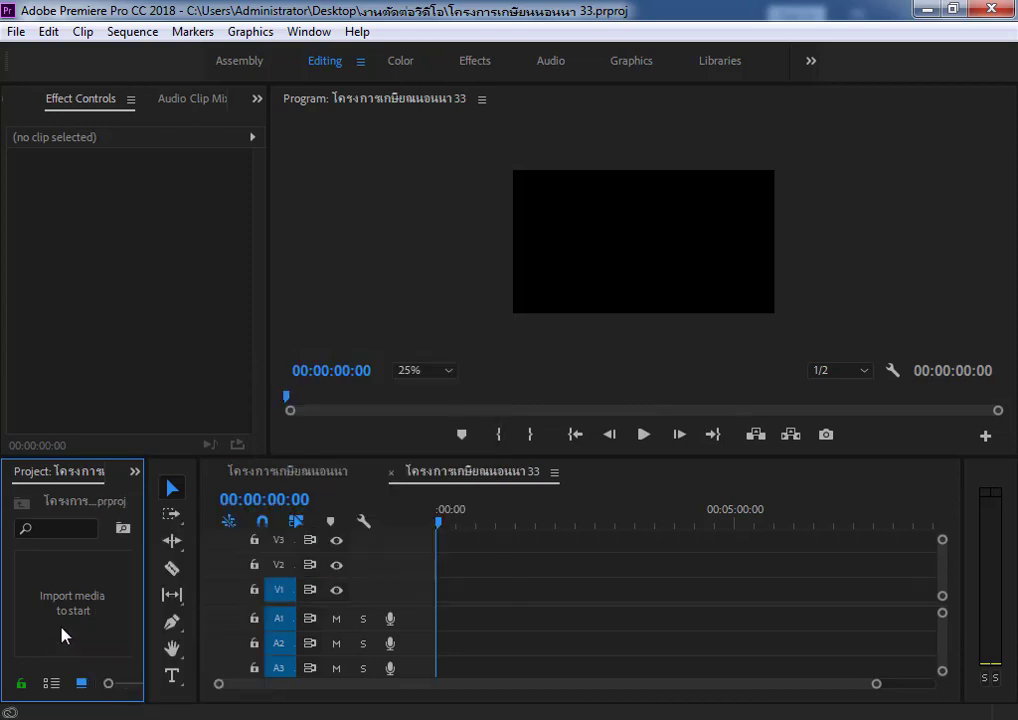
{"action": "double_click", "coordinate": [63, 635]}
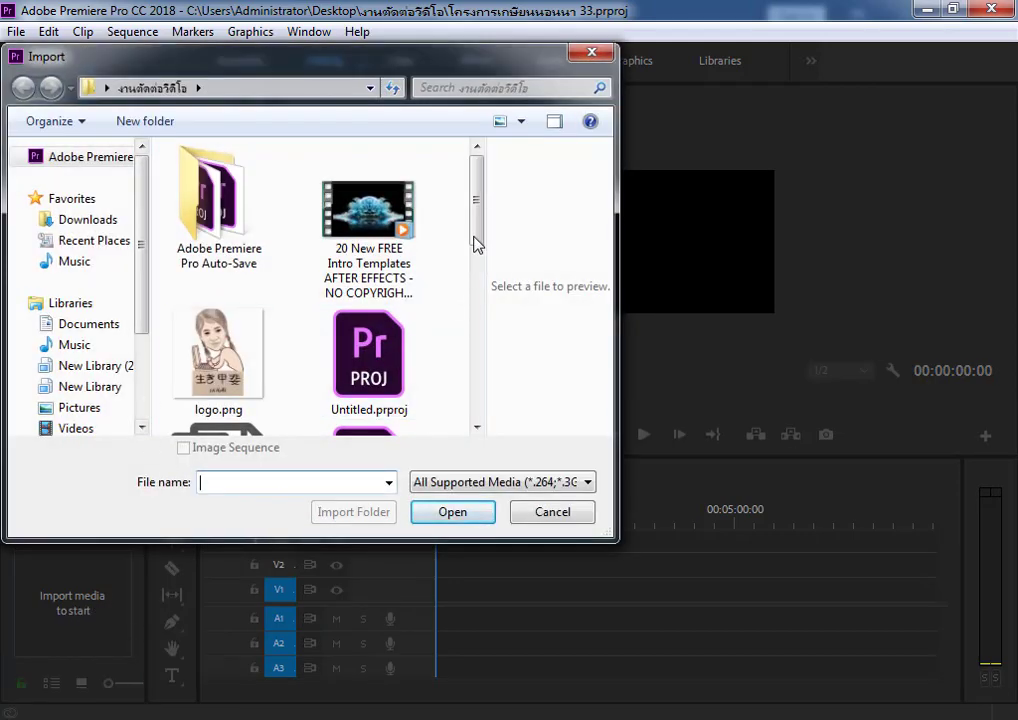
Step: Select ปกวิดีโอ32.jpg in the desktop folder and import it into the project
{"action": "left_click_drag", "start_coordinate": [477, 280], "coordinate": [486, 358]}
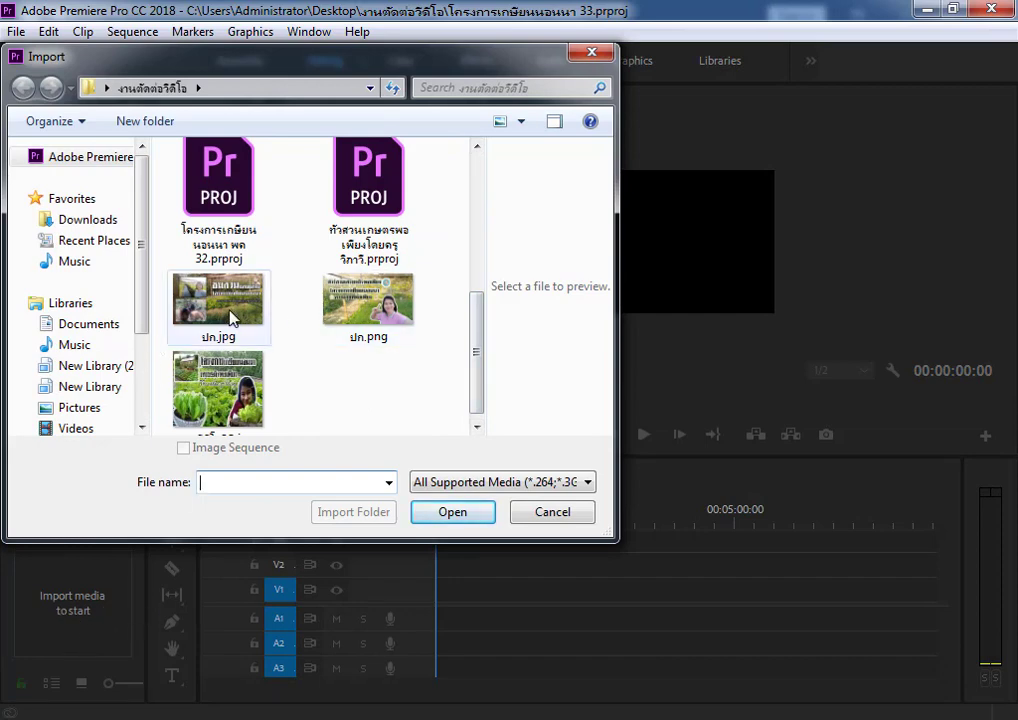
{"action": "left_click", "coordinate": [378, 318]}
{"action": "left_click", "coordinate": [218, 395]}
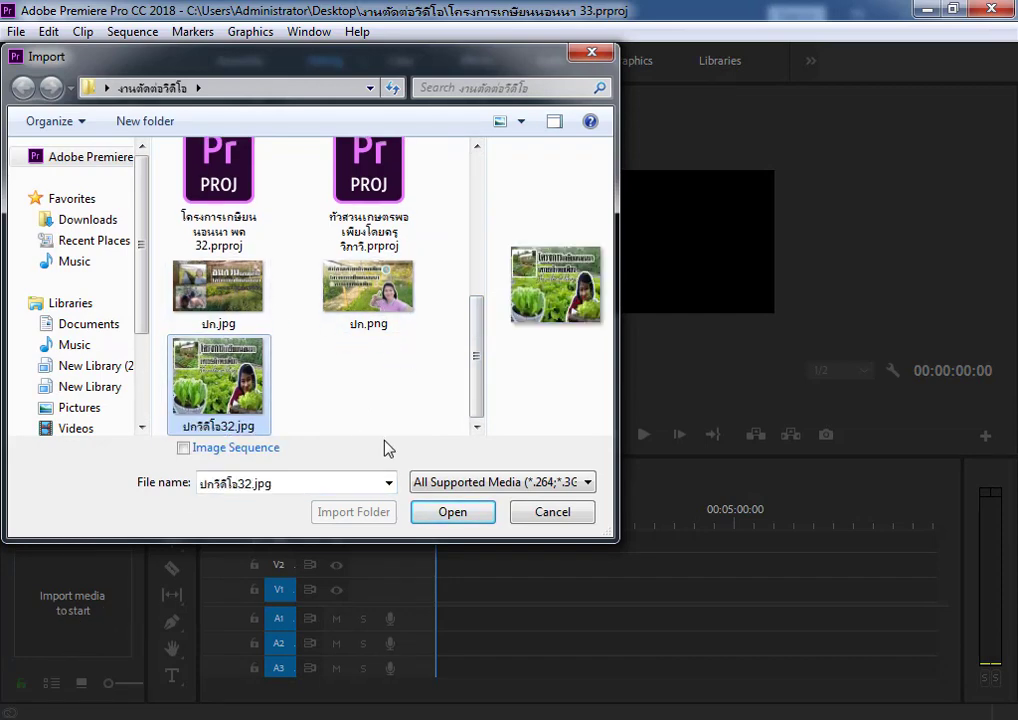
{"action": "left_click", "coordinate": [436, 515]}
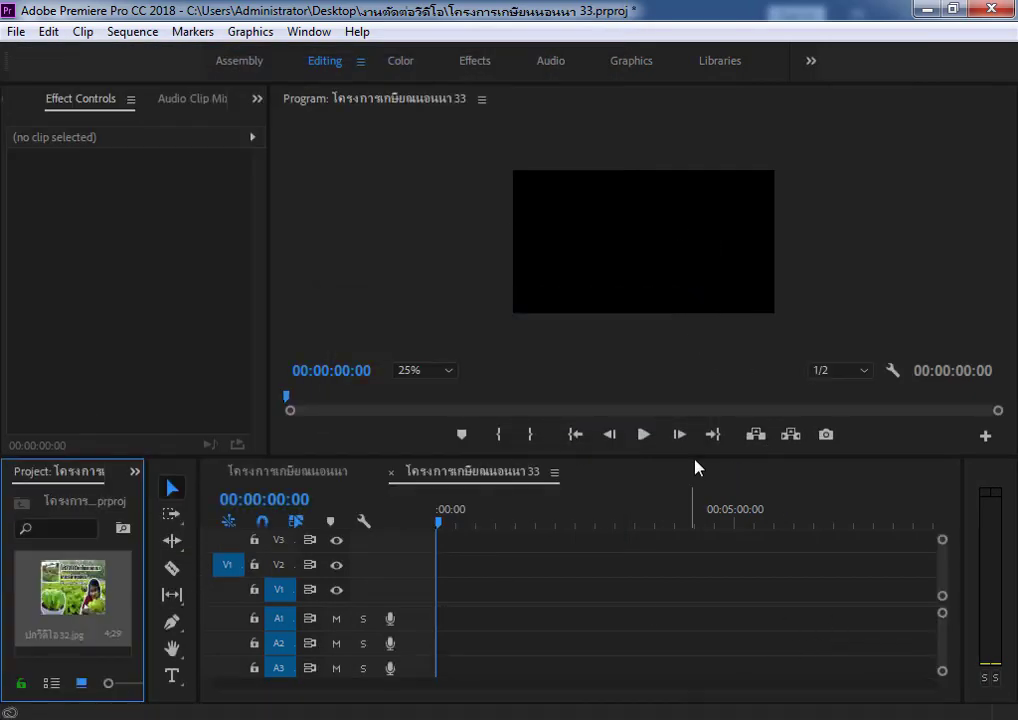
Step: Drop ปกวิดีโอ32.jpg onto track V2 at 00:00 and select the clip
{"action": "mouse_move", "coordinate": [98, 617]}
{"action": "left_mouse_down"}
{"action": "mouse_move", "coordinate": [453, 622]}
{"action": "mouse_move", "coordinate": [205, 595]}
{"action": "left_mouse_up"}
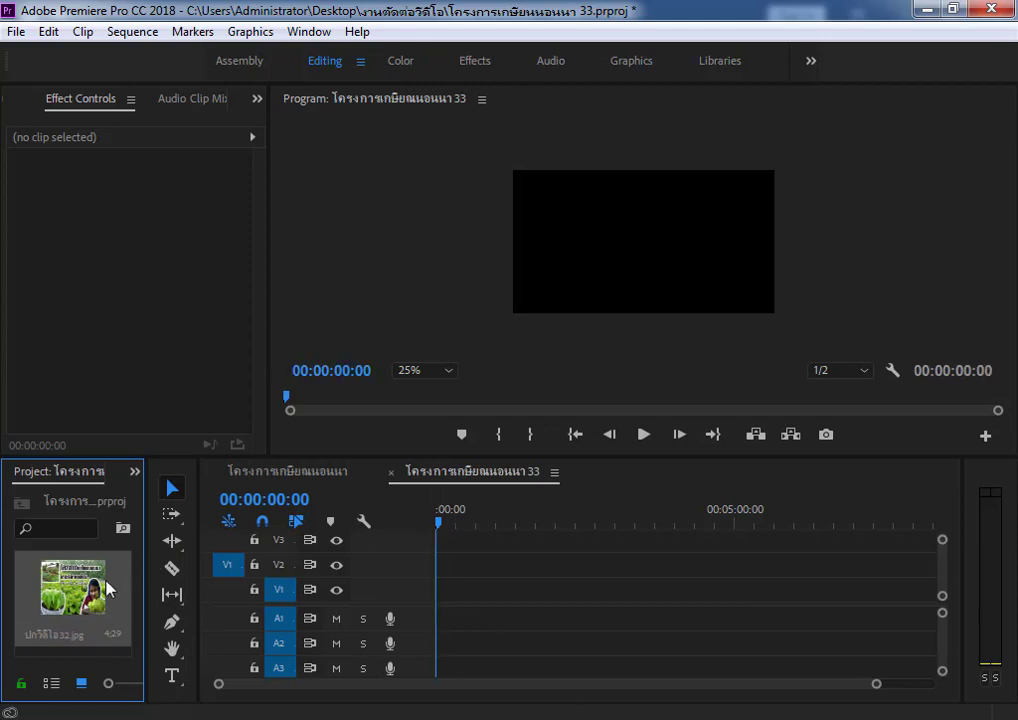
{"action": "left_click_drag", "start_coordinate": [108, 588], "coordinate": [448, 566]}
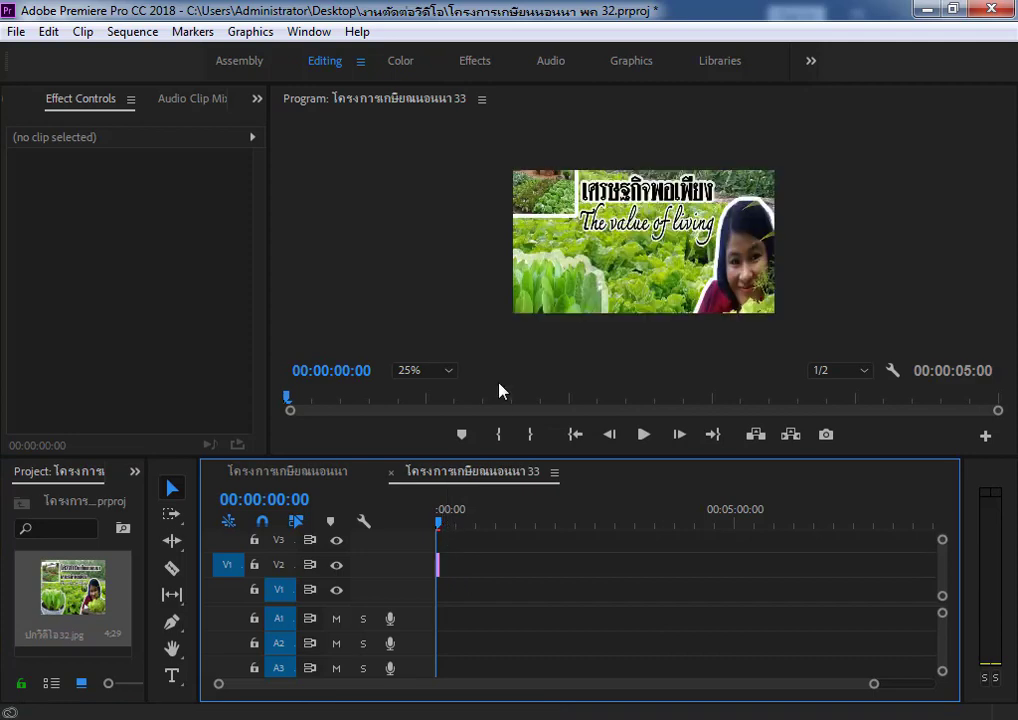
{"action": "left_click", "coordinate": [672, 236]}
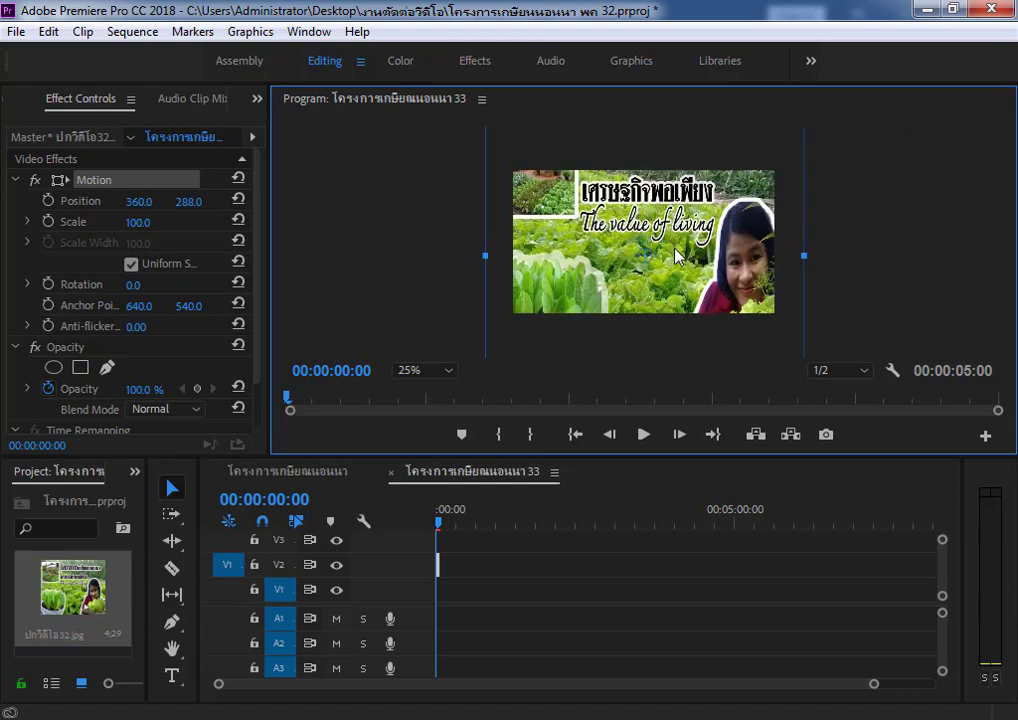
Step: Try different positions and scales for the cover in the Program monitor, then delete the clip
{"action": "left_click_drag", "start_coordinate": [538, 180], "coordinate": [543, 245]}
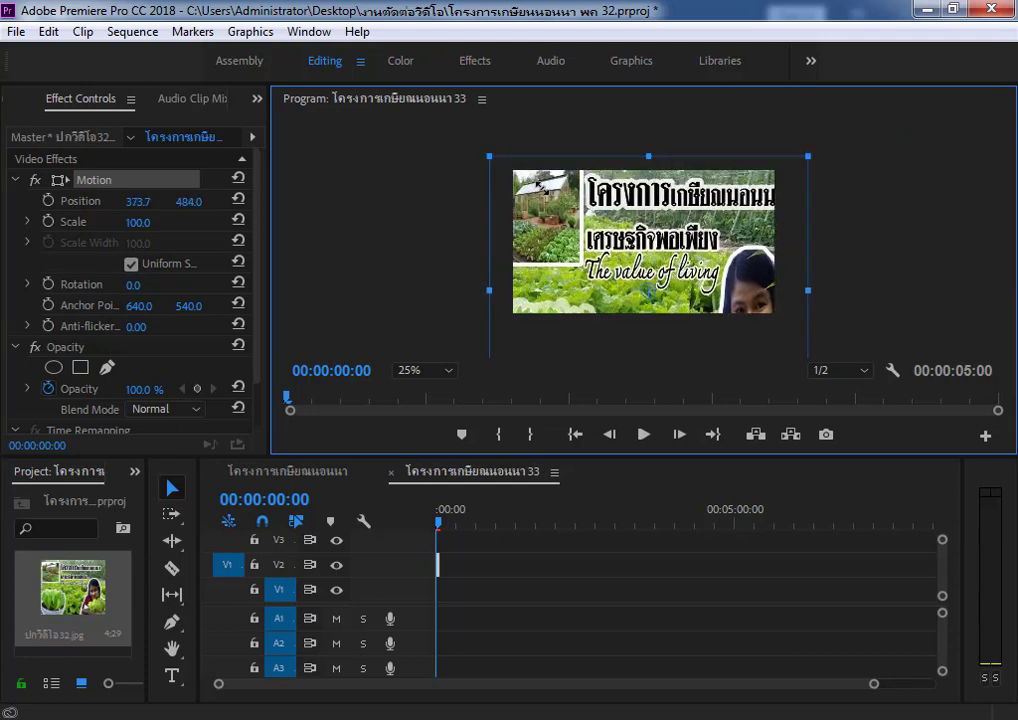
{"action": "left_click_drag", "start_coordinate": [489, 158], "coordinate": [560, 213]}
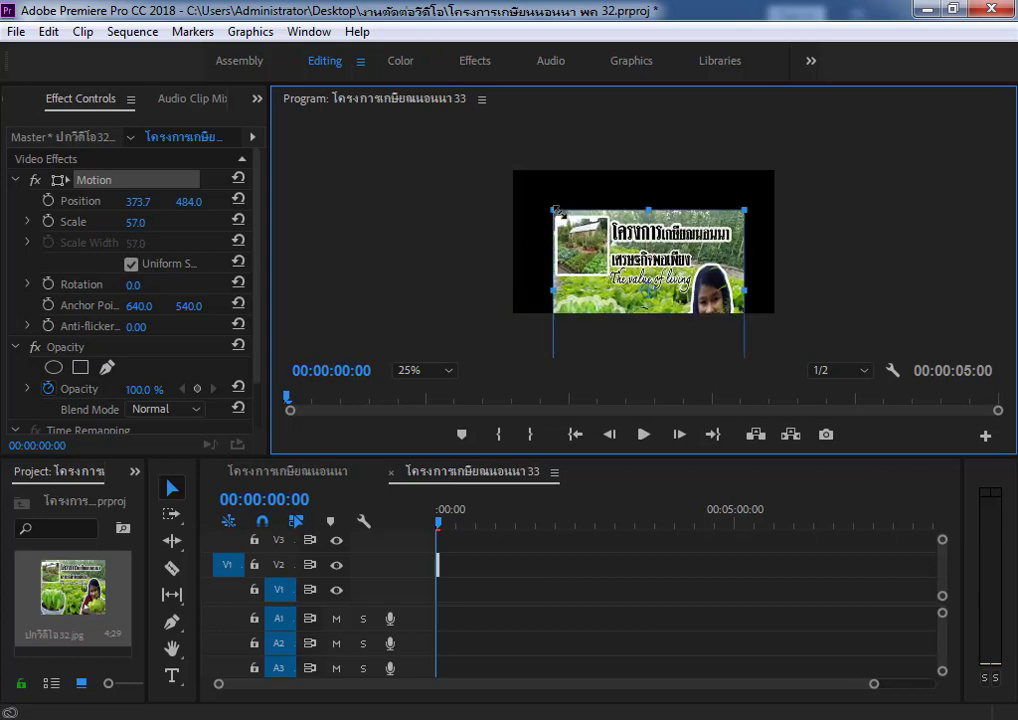
{"action": "mouse_move", "coordinate": [560, 213]}
{"action": "left_mouse_down"}
{"action": "mouse_move", "coordinate": [583, 220]}
{"action": "mouse_move", "coordinate": [561, 216]}
{"action": "left_mouse_up"}
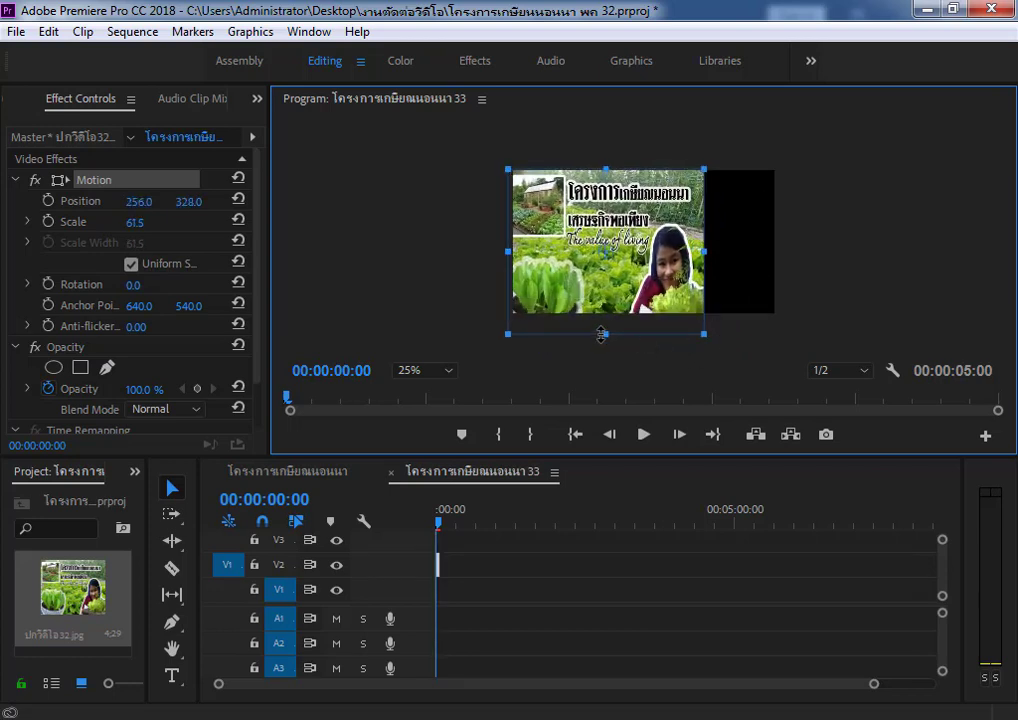
{"action": "mouse_move", "coordinate": [602, 336]}
{"action": "left_mouse_down"}
{"action": "mouse_move", "coordinate": [697, 261]}
{"action": "mouse_move", "coordinate": [746, 242]}
{"action": "mouse_move", "coordinate": [699, 240]}
{"action": "mouse_move", "coordinate": [716, 261]}
{"action": "left_mouse_up"}
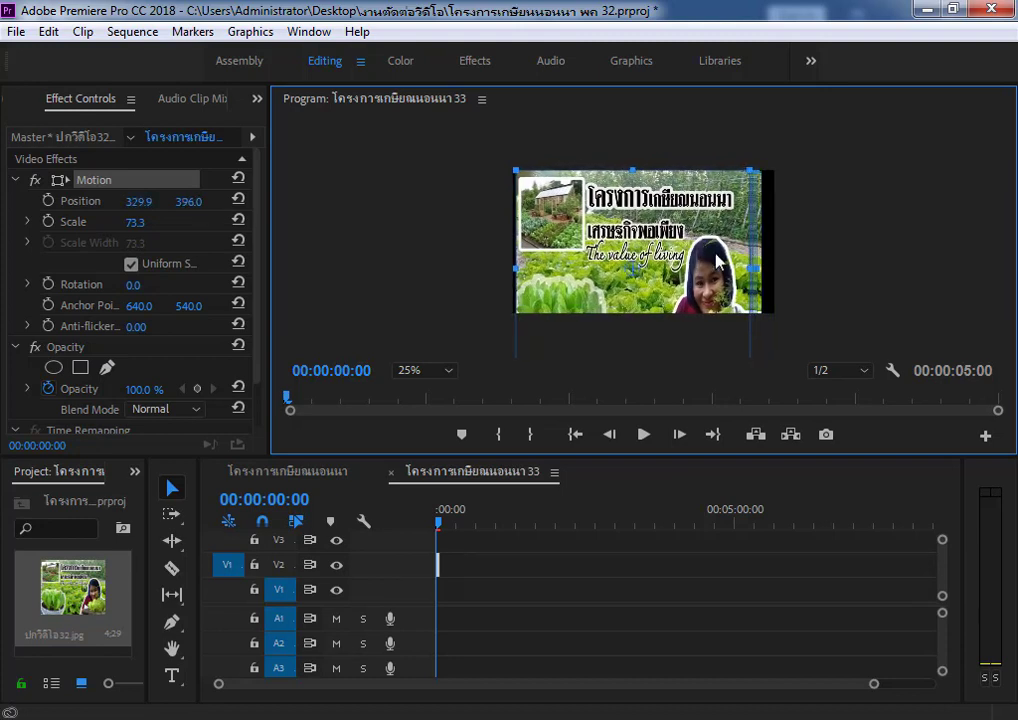
{"action": "left_click", "coordinate": [812, 316]}
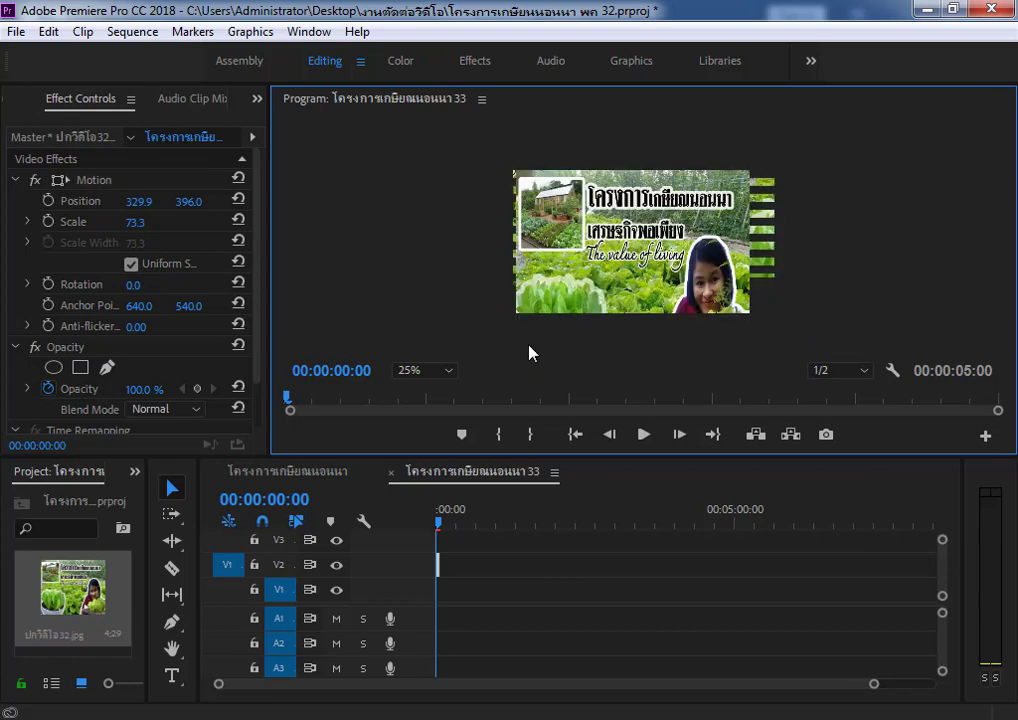
{"action": "left_click", "coordinate": [438, 576]}
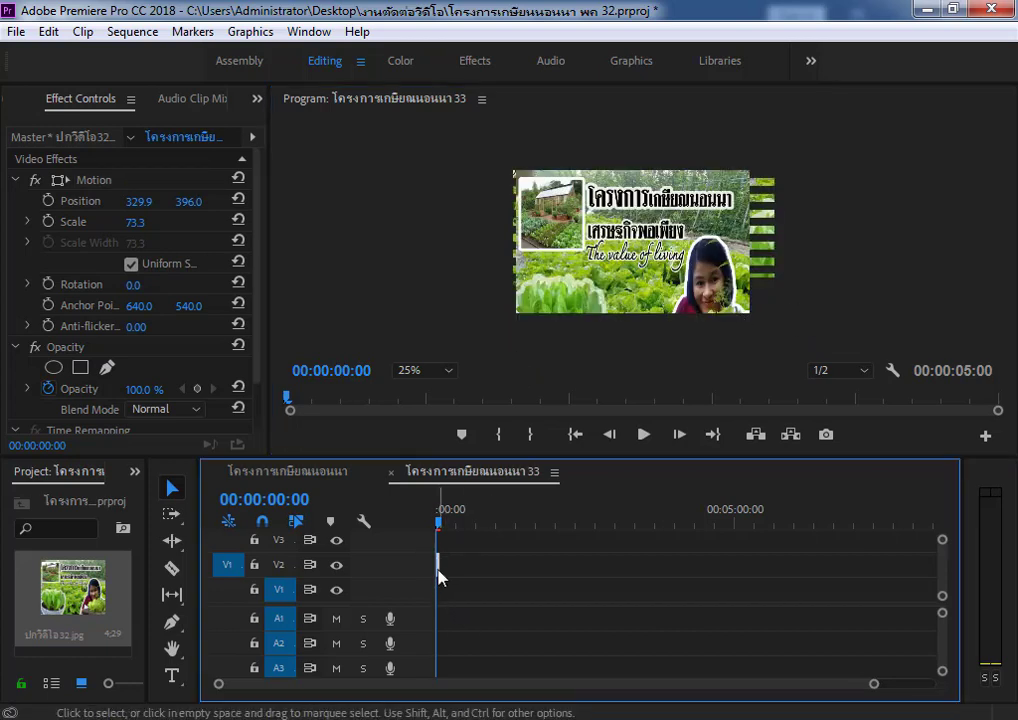
{"action": "key", "text": "Delete"}
Step: Replace the jpg in the project with ปก.png and place it at the start of V1
{"action": "left_click", "coordinate": [72, 597]}
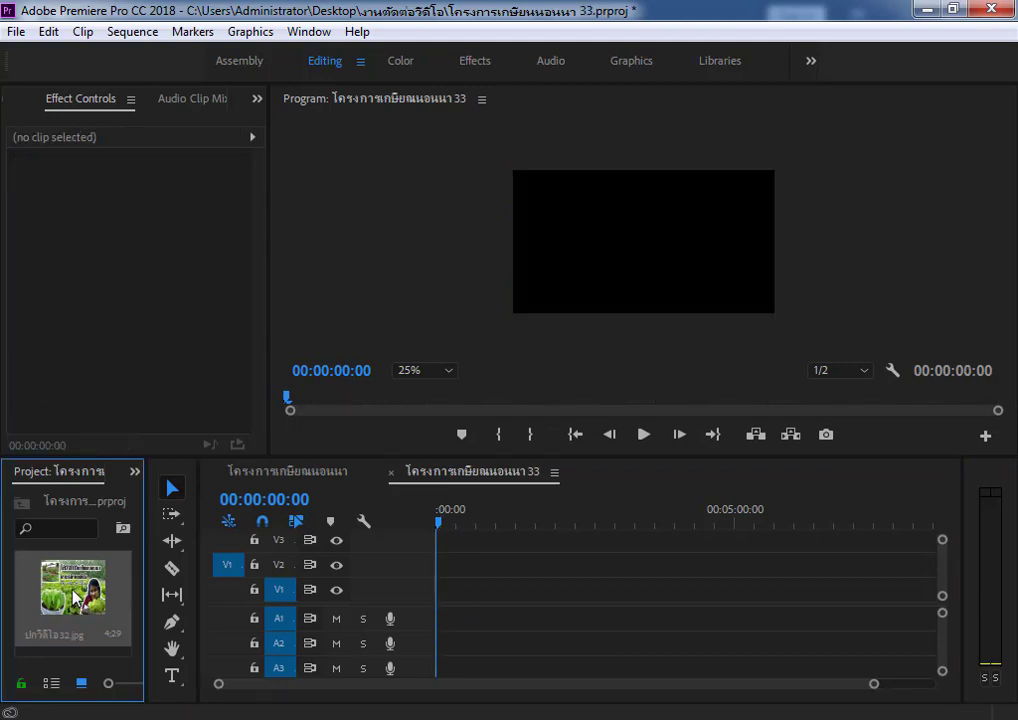
{"action": "key", "text": "Delete"}
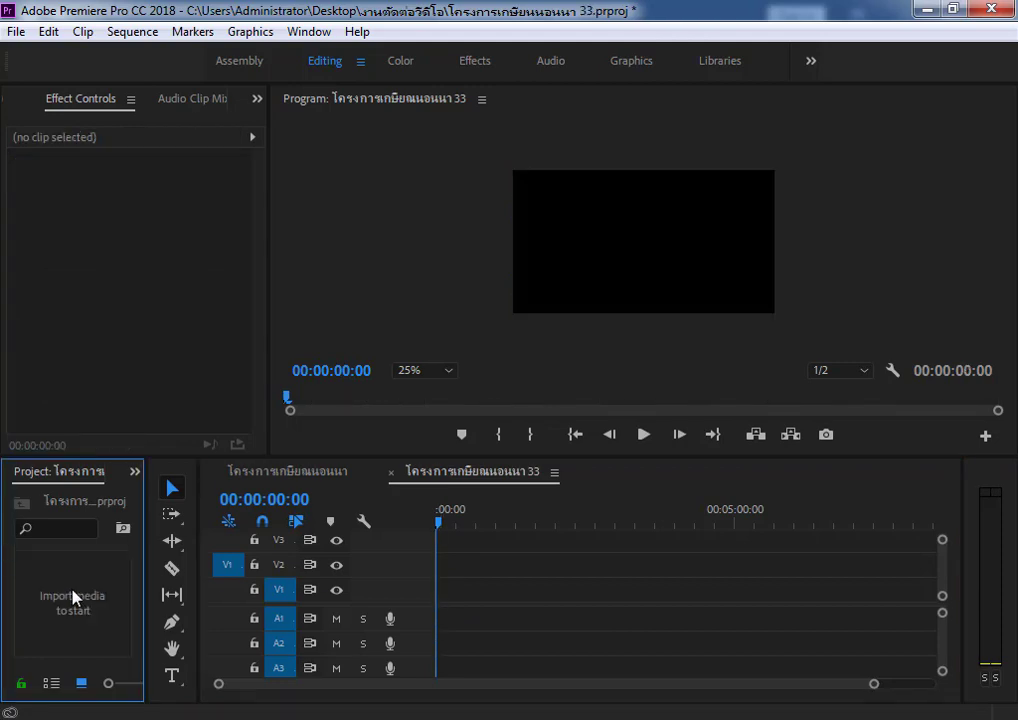
{"action": "double_click", "coordinate": [72, 597]}
{"action": "scroll", "coordinate": [486, 260], "scroll_direction": "down", "scroll_amount": 2}
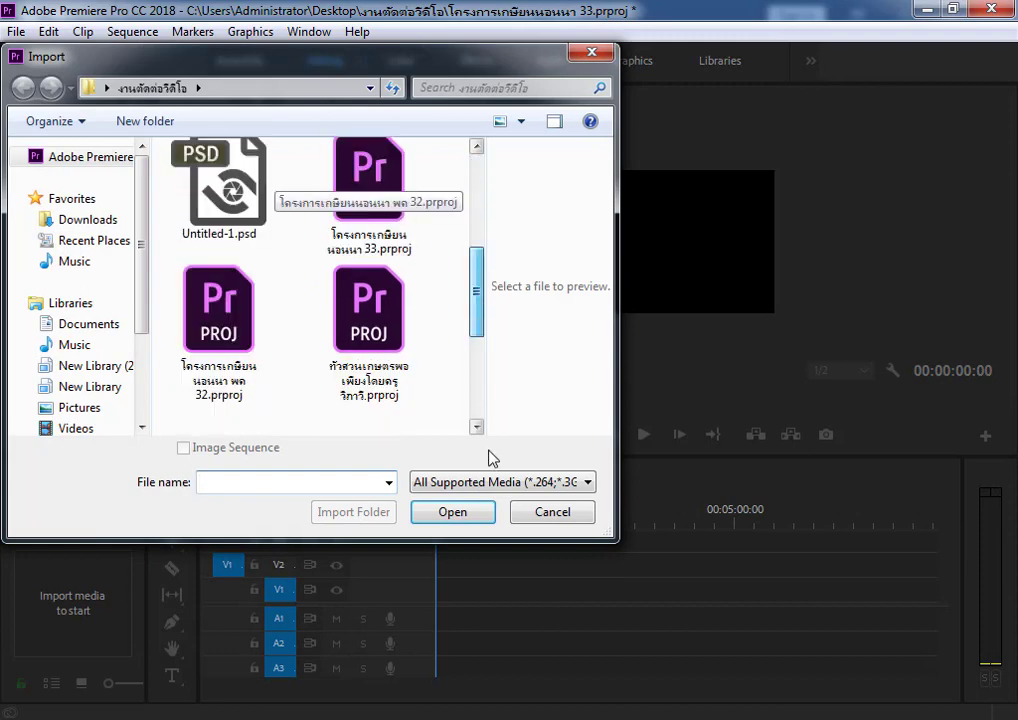
{"action": "scroll", "coordinate": [489, 455], "scroll_direction": "down", "scroll_amount": 2}
{"action": "left_click", "coordinate": [366, 290]}
{"action": "left_click", "coordinate": [455, 511]}
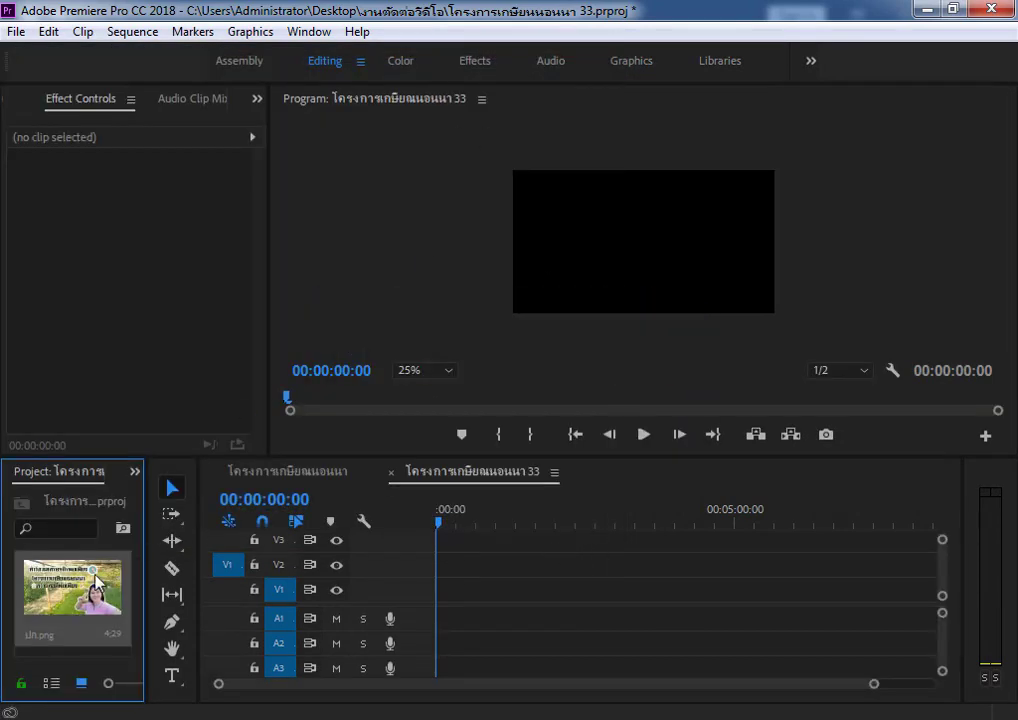
{"action": "left_click_drag", "start_coordinate": [321, 628], "coordinate": [440, 590]}
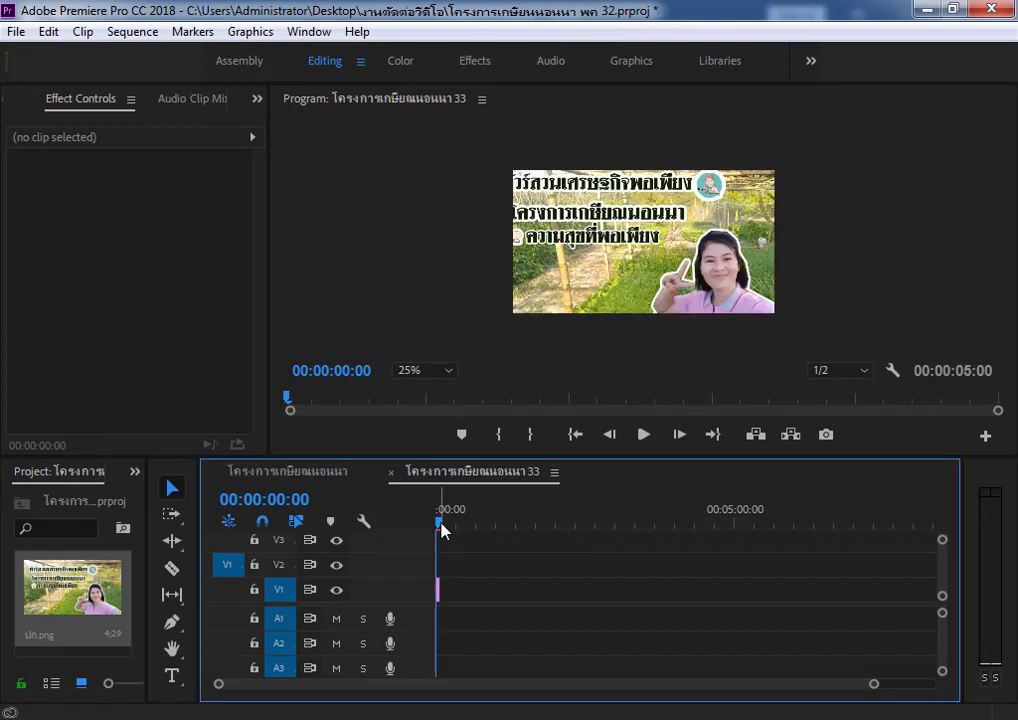
Step: Scale ปก.png to 80.2% to fill the frame and zoom the timeline in
{"action": "double_click", "coordinate": [570, 218]}
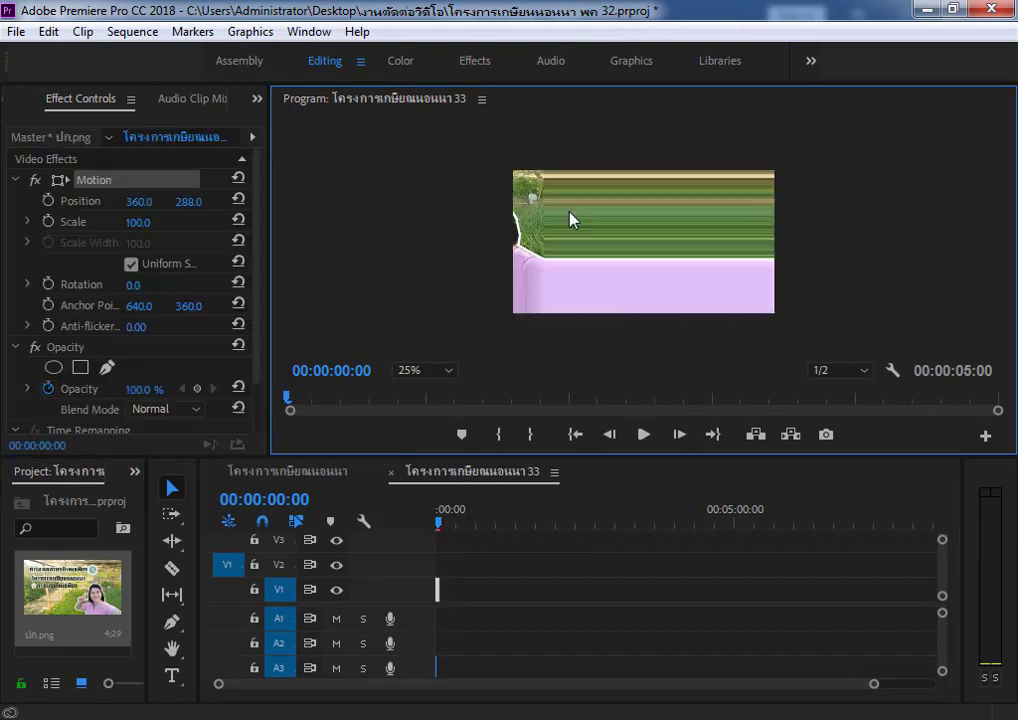
{"action": "left_click_drag", "start_coordinate": [484, 152], "coordinate": [512, 168]}
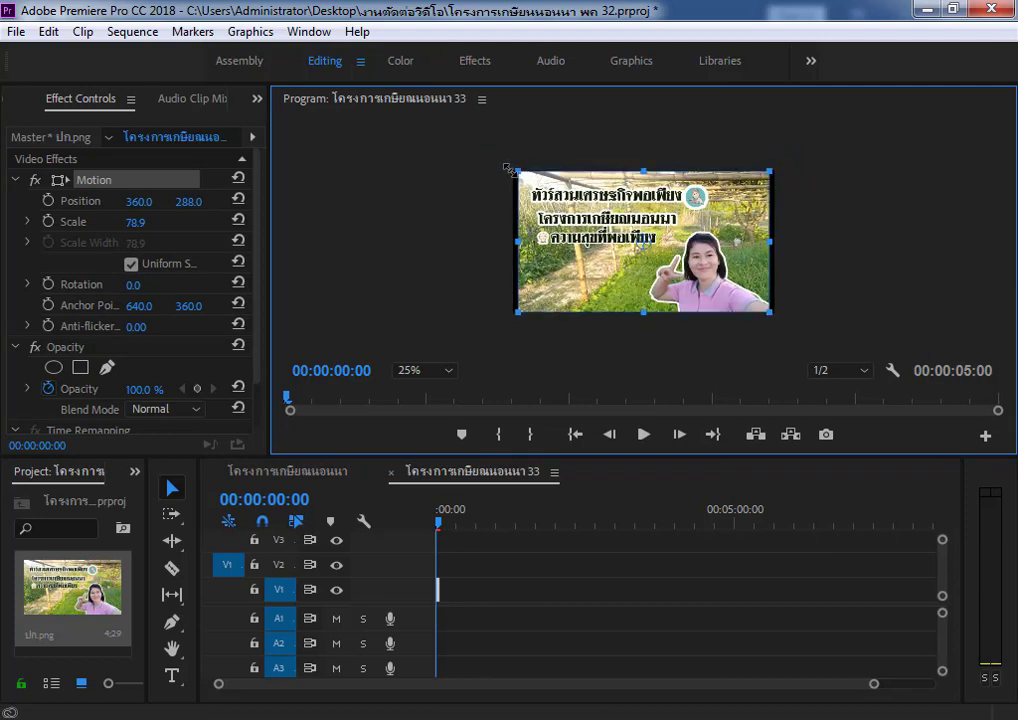
{"action": "left_click", "coordinate": [772, 290]}
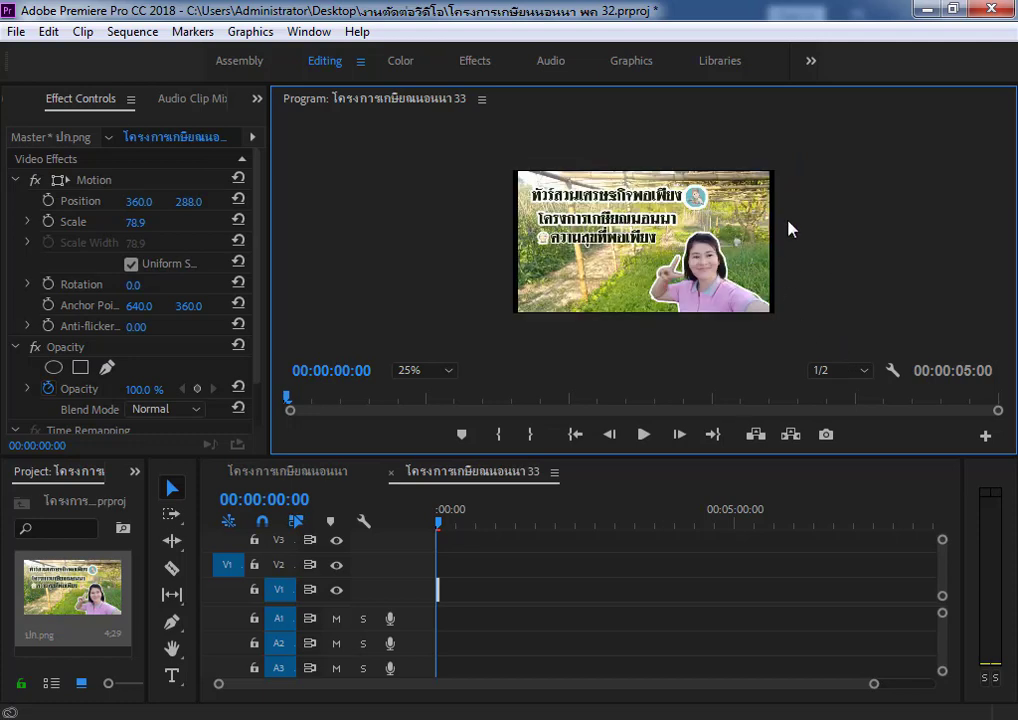
{"action": "double_click", "coordinate": [728, 230]}
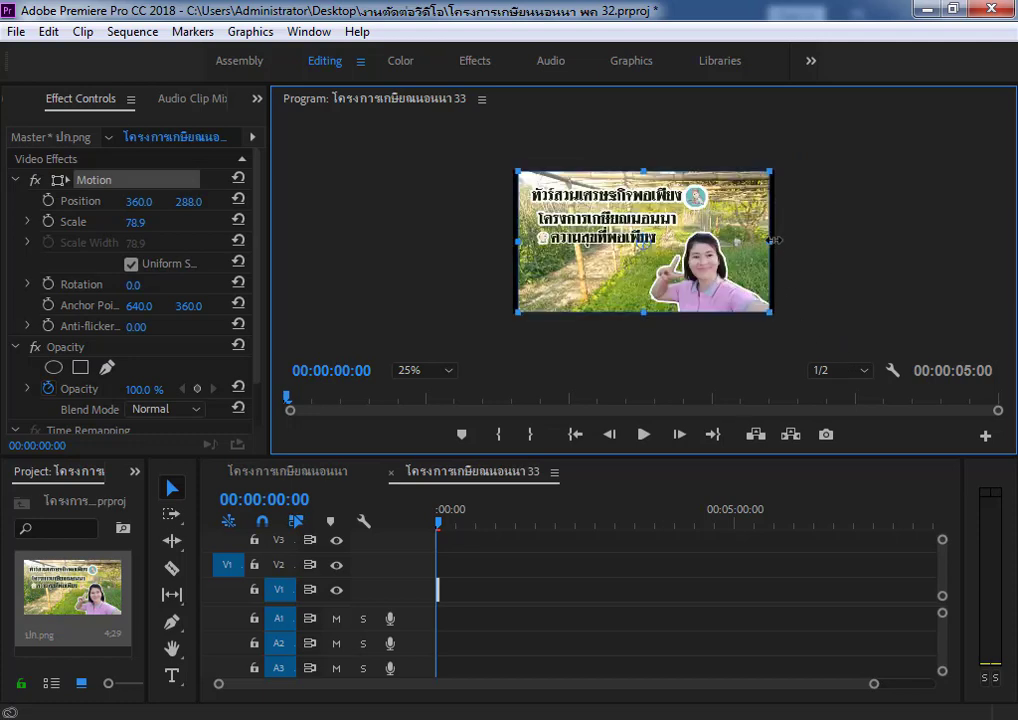
{"action": "left_click_drag", "start_coordinate": [770, 312], "coordinate": [772, 314]}
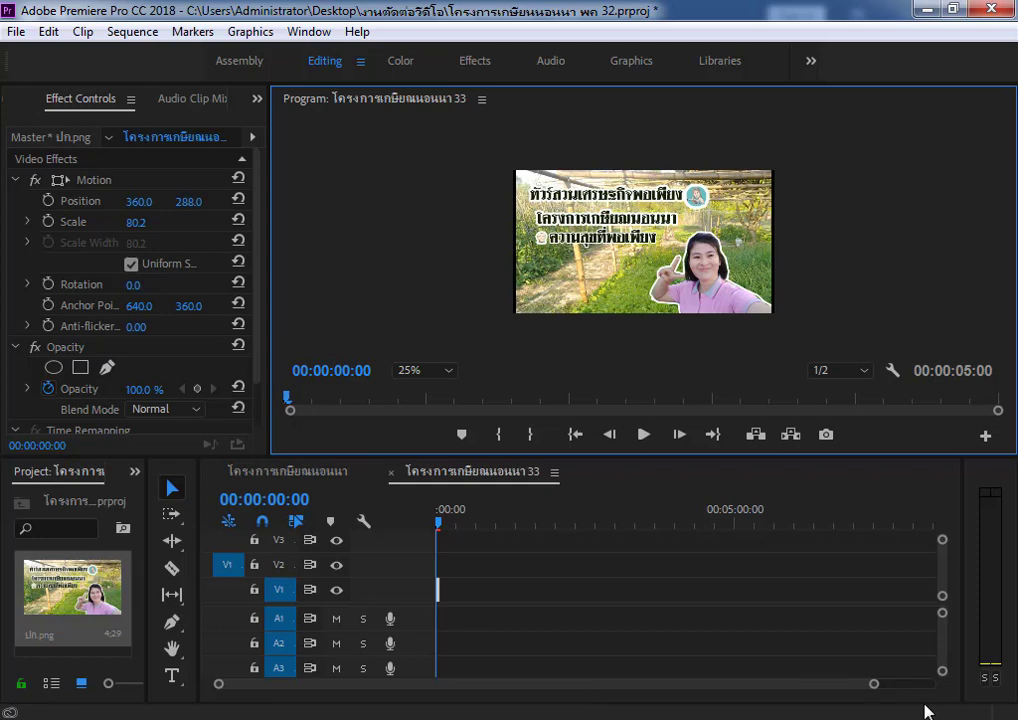
{"action": "left_click_drag", "start_coordinate": [876, 688], "coordinate": [647, 698]}
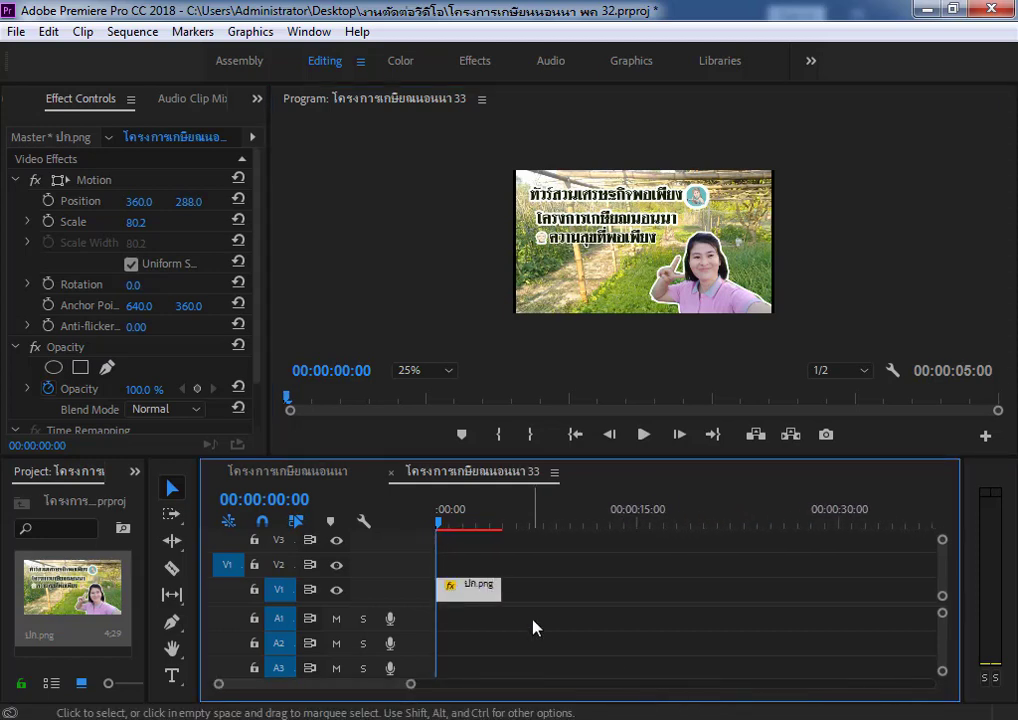
Step: Import the 20 New FREE Intro Templates video into the project
{"action": "mouse_move", "coordinate": [441, 530]}
{"action": "left_mouse_down"}
{"action": "mouse_move", "coordinate": [505, 537]}
{"action": "mouse_move", "coordinate": [506, 549]}
{"action": "left_mouse_up"}
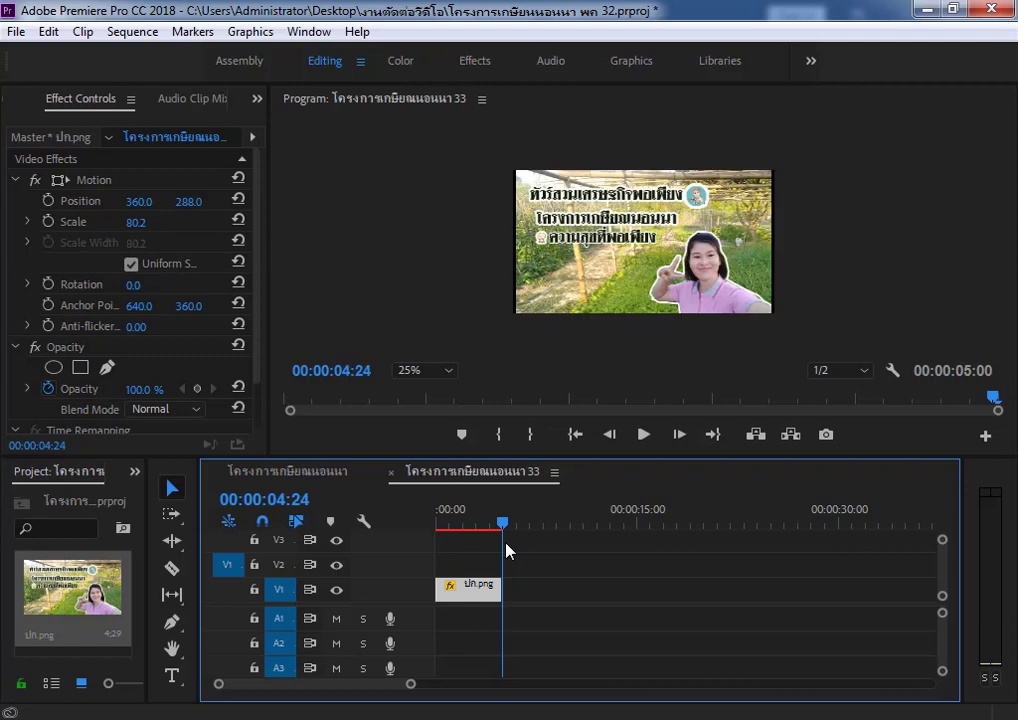
{"action": "left_click_drag", "start_coordinate": [506, 549], "coordinate": [436, 544]}
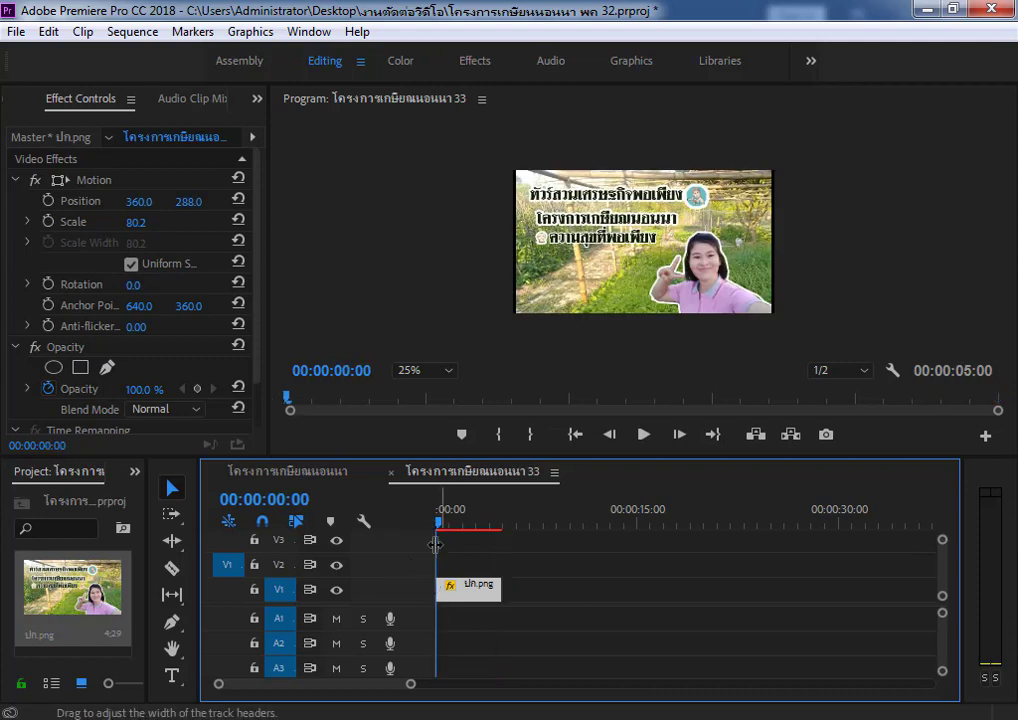
{"action": "right_click", "coordinate": [104, 519]}
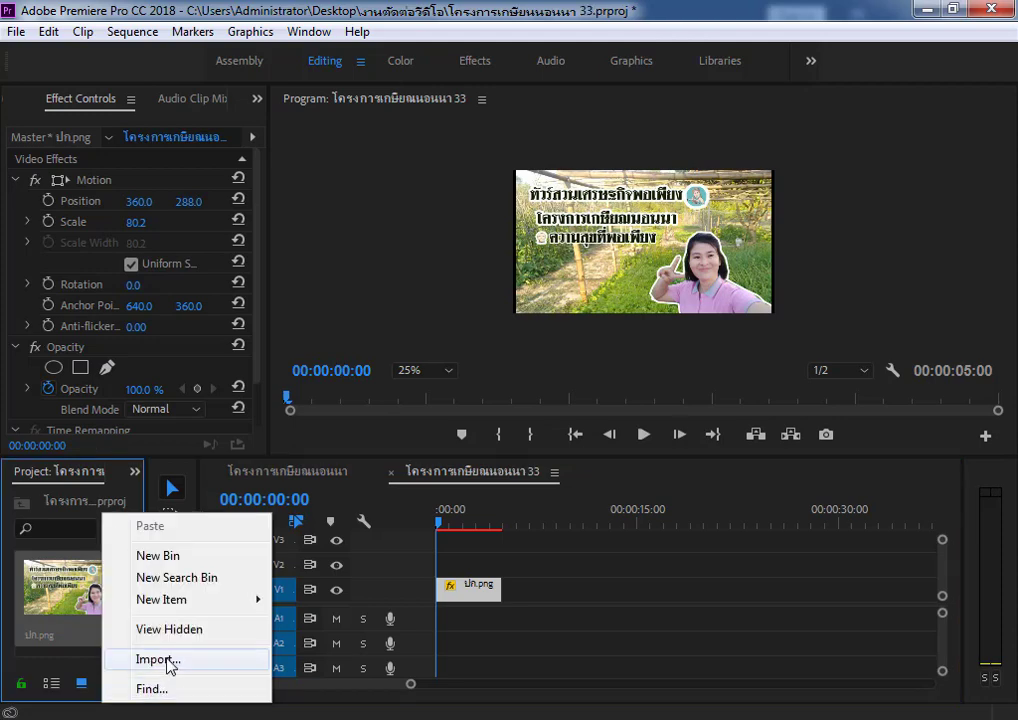
{"action": "left_click", "coordinate": [165, 663]}
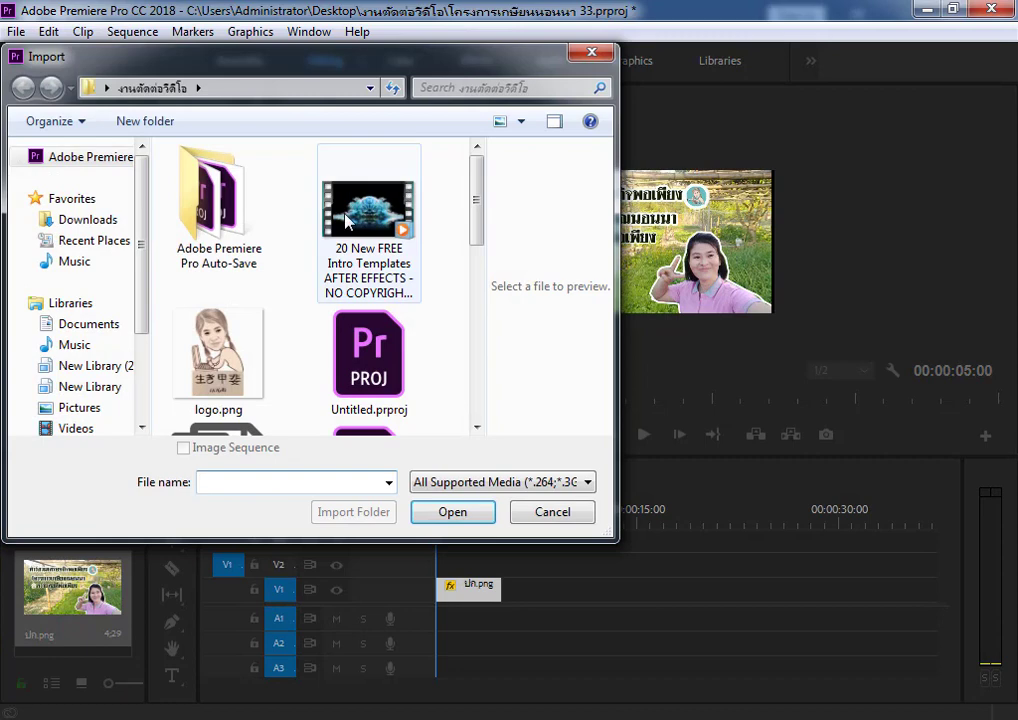
{"action": "left_click", "coordinate": [348, 220]}
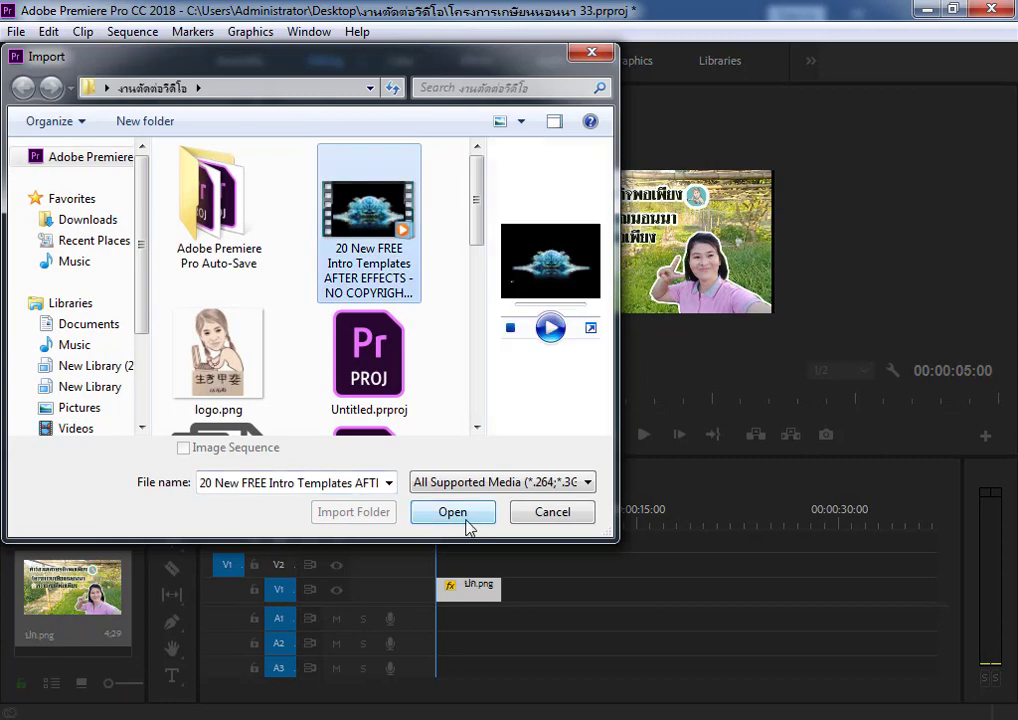
{"action": "left_click", "coordinate": [460, 515]}
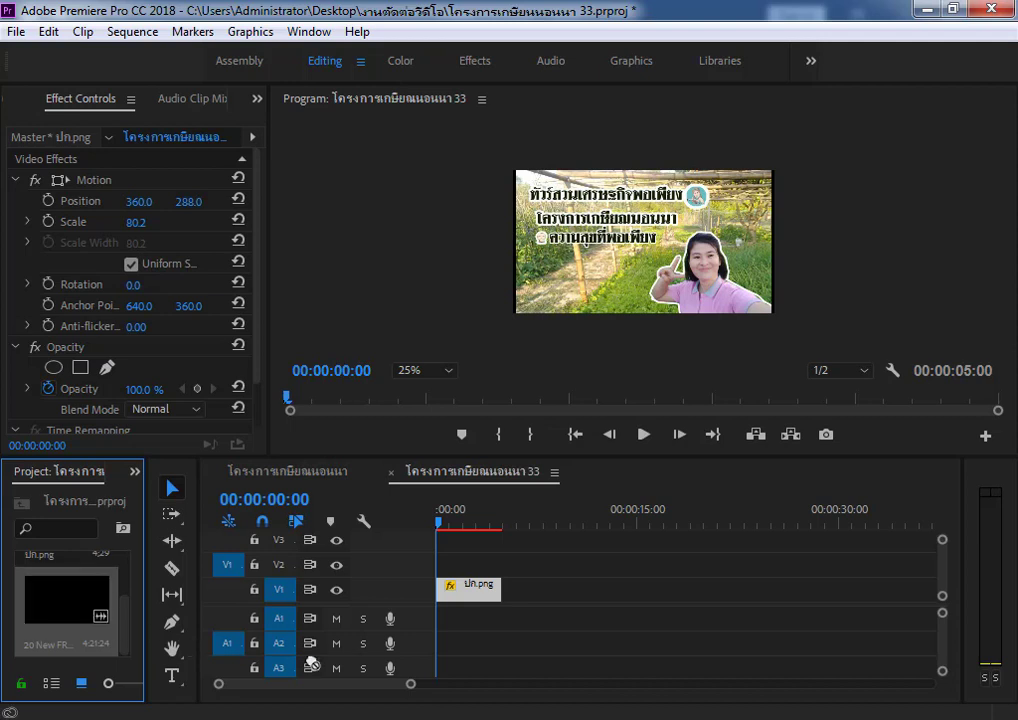
Step: Place the intro video on V1 right after ปก.png and scrub to where its title ends
{"action": "mouse_move", "coordinate": [52, 603]}
{"action": "left_mouse_down"}
{"action": "mouse_move", "coordinate": [462, 622]}
{"action": "mouse_move", "coordinate": [449, 574]}
{"action": "left_mouse_up"}
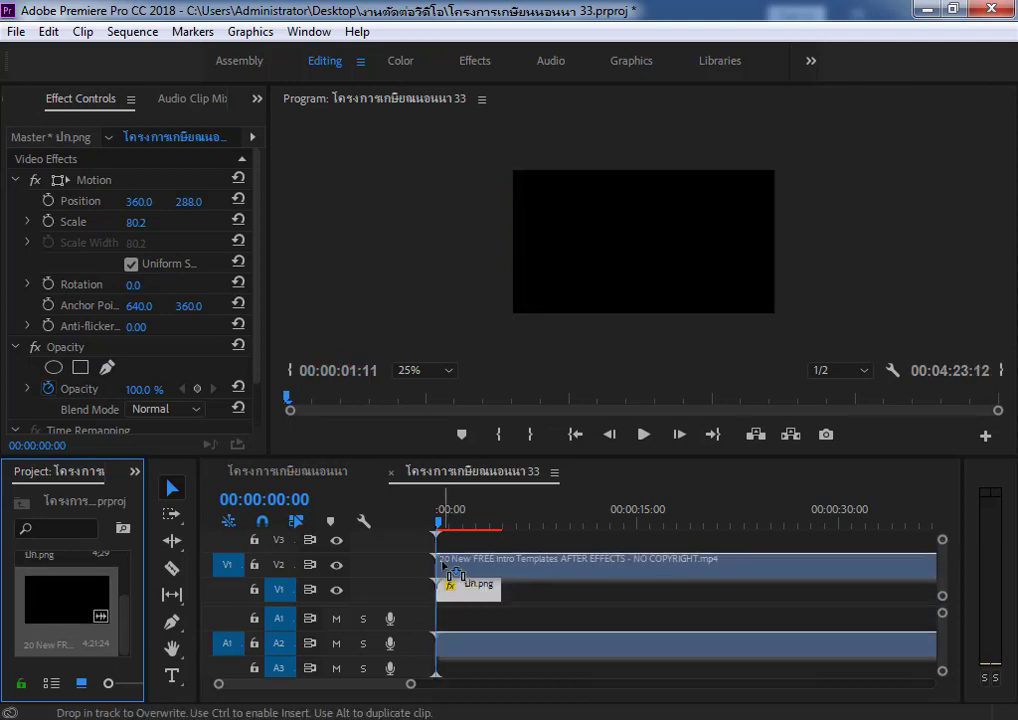
{"action": "mouse_move", "coordinate": [451, 642]}
{"action": "left_mouse_down"}
{"action": "mouse_move", "coordinate": [445, 576]}
{"action": "mouse_move", "coordinate": [440, 625]}
{"action": "mouse_move", "coordinate": [443, 568]}
{"action": "mouse_move", "coordinate": [447, 578]}
{"action": "left_mouse_up"}
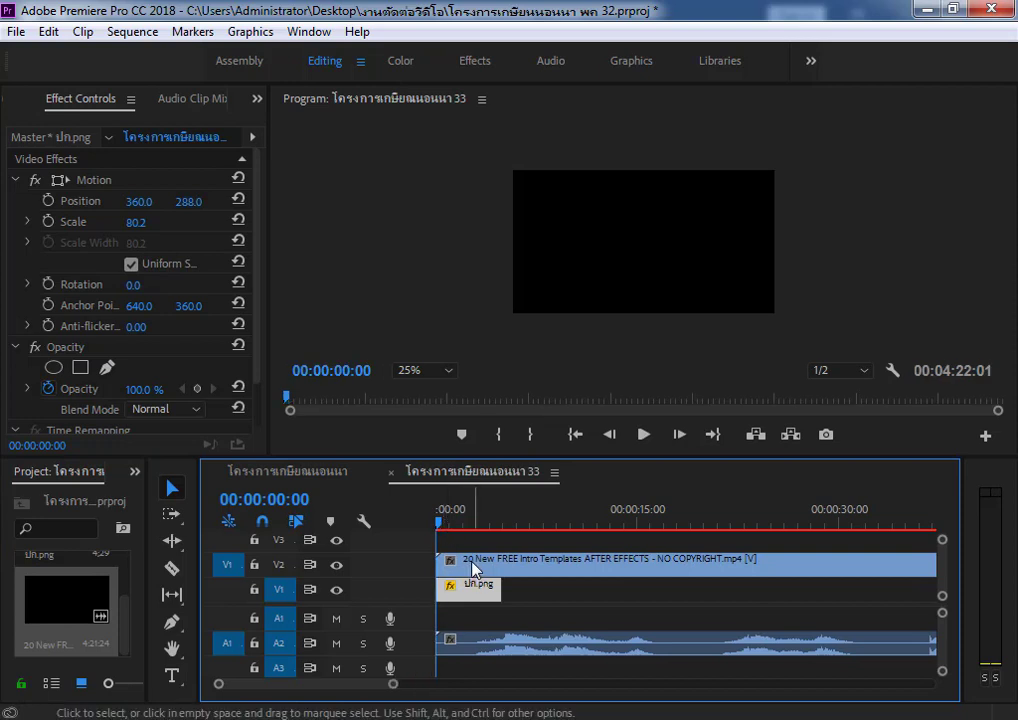
{"action": "left_click", "coordinate": [473, 568]}
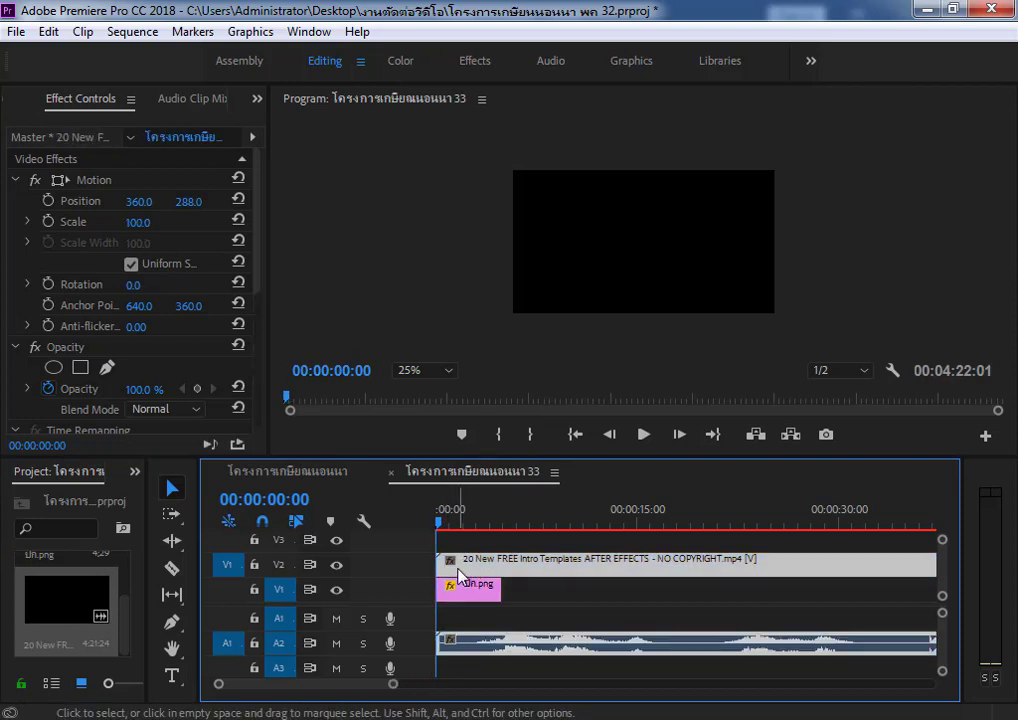
{"action": "left_click_drag", "start_coordinate": [459, 576], "coordinate": [532, 587]}
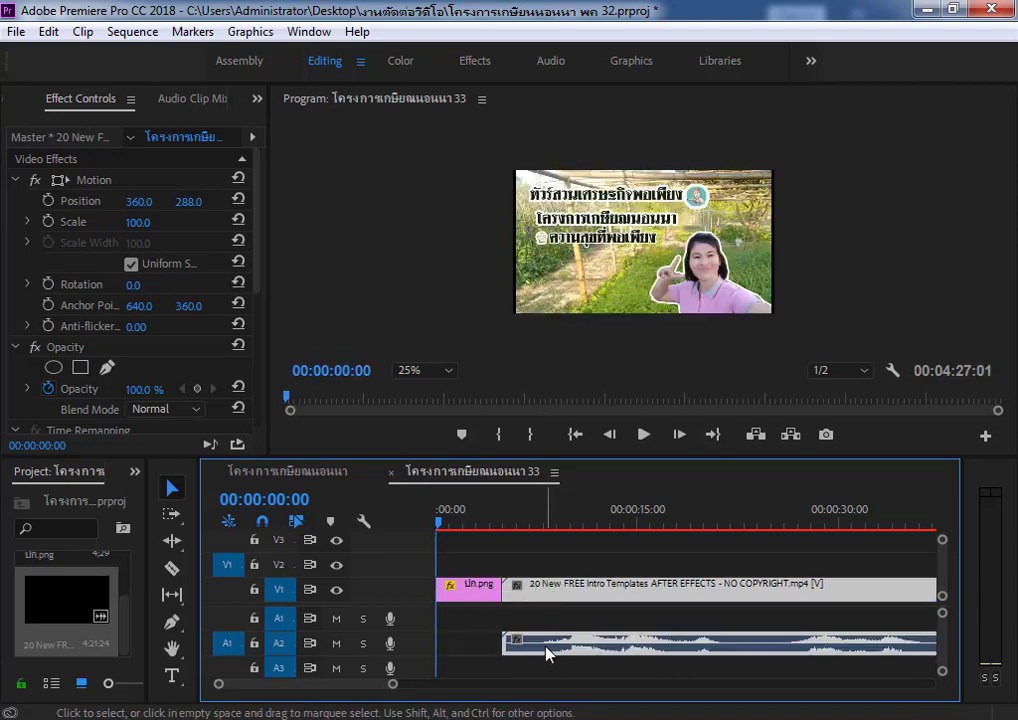
{"action": "left_click_drag", "start_coordinate": [437, 525], "coordinate": [520, 538]}
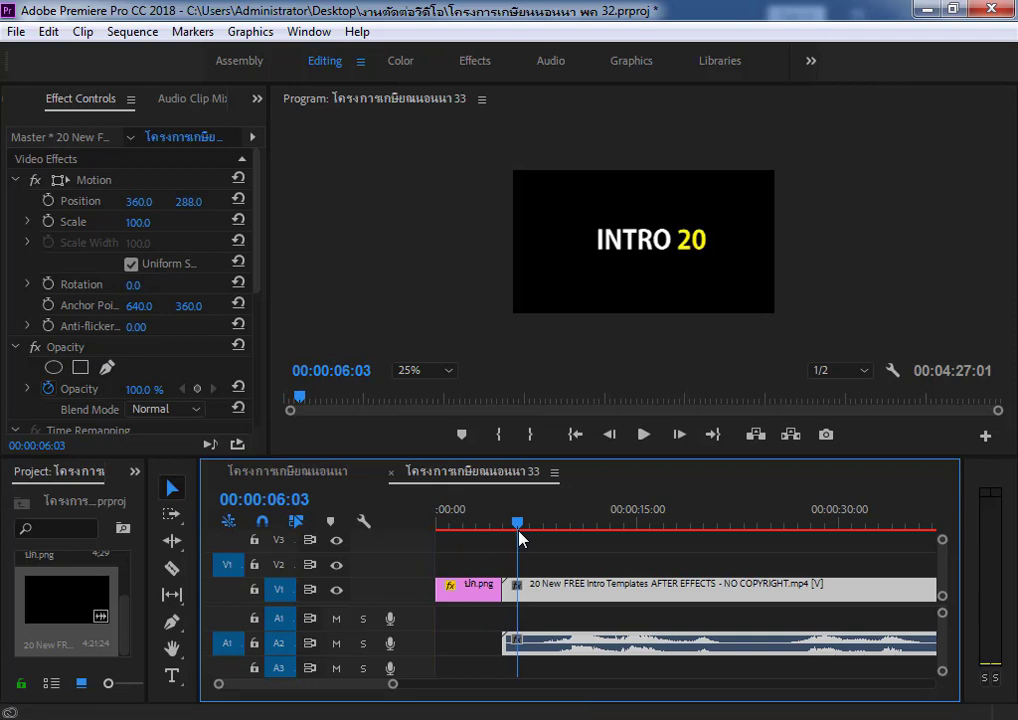
{"action": "left_click_drag", "start_coordinate": [520, 538], "coordinate": [542, 553]}
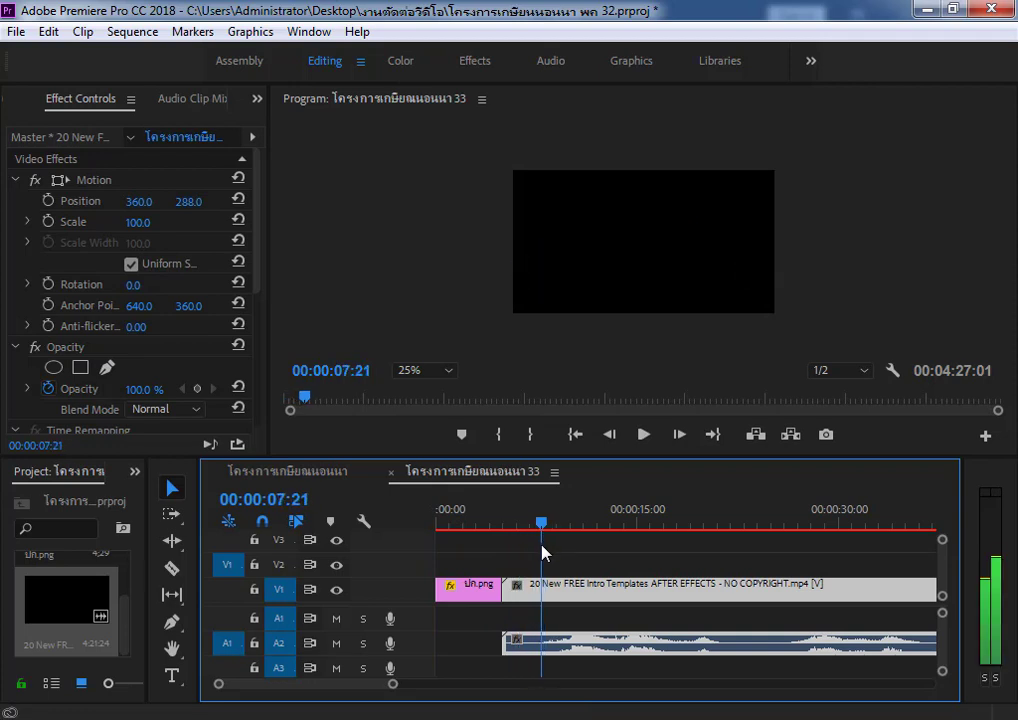
Step: Cut the intro at 00:00:07:21, delete the opening piece, and slide the clip against the cover image
{"action": "left_click", "coordinate": [174, 570]}
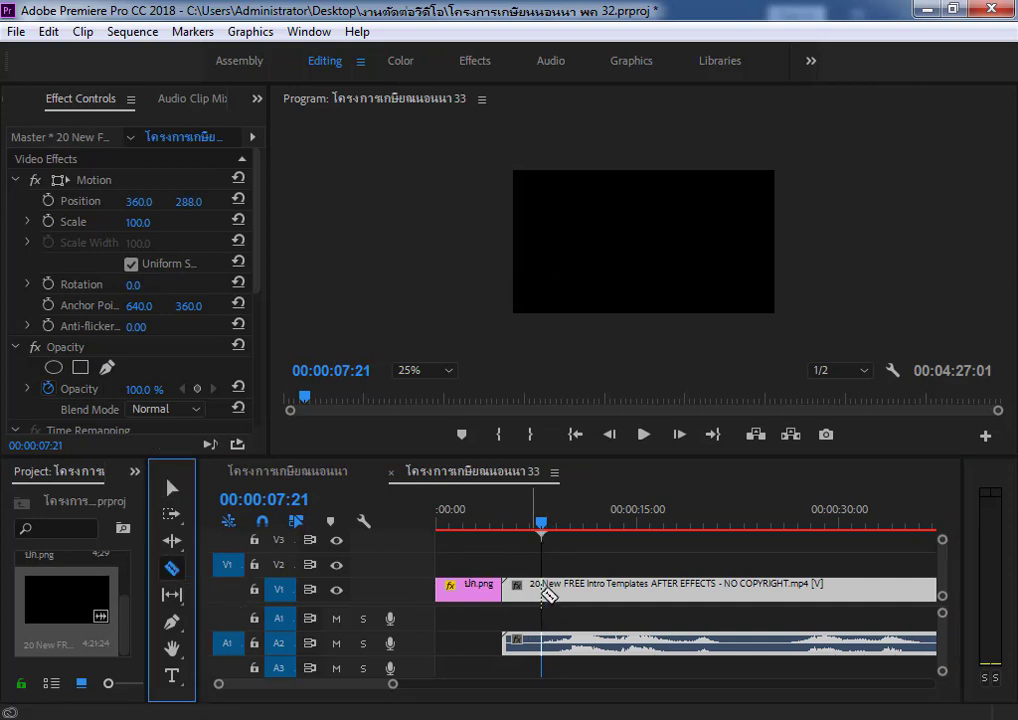
{"action": "left_click", "coordinate": [542, 592]}
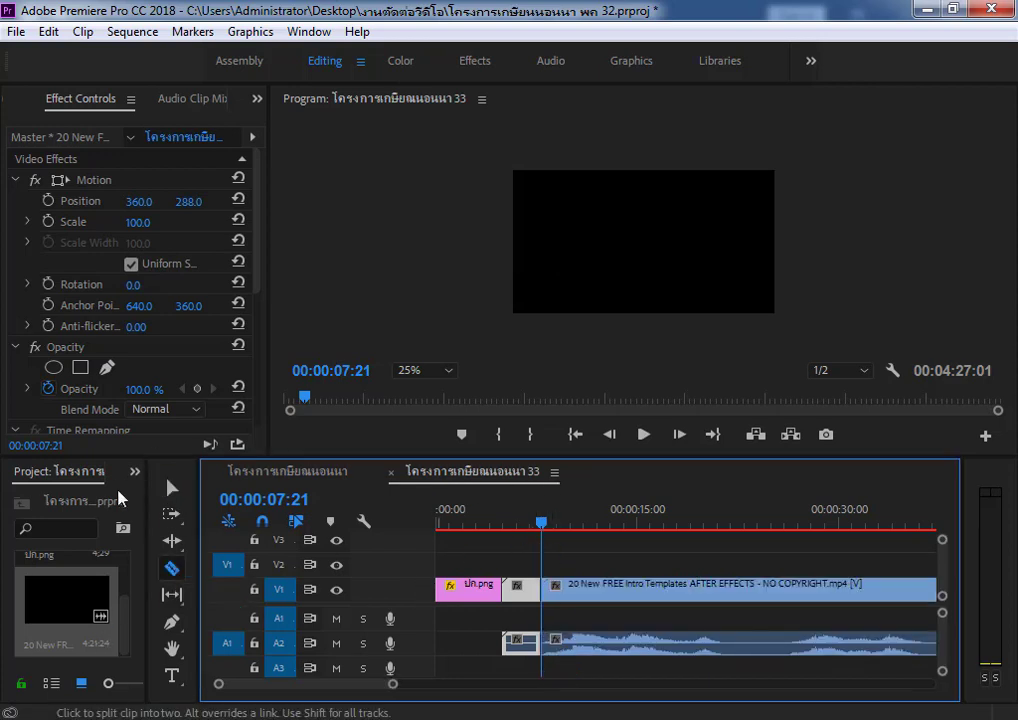
{"action": "left_click", "coordinate": [172, 487]}
{"action": "left_click", "coordinate": [526, 600]}
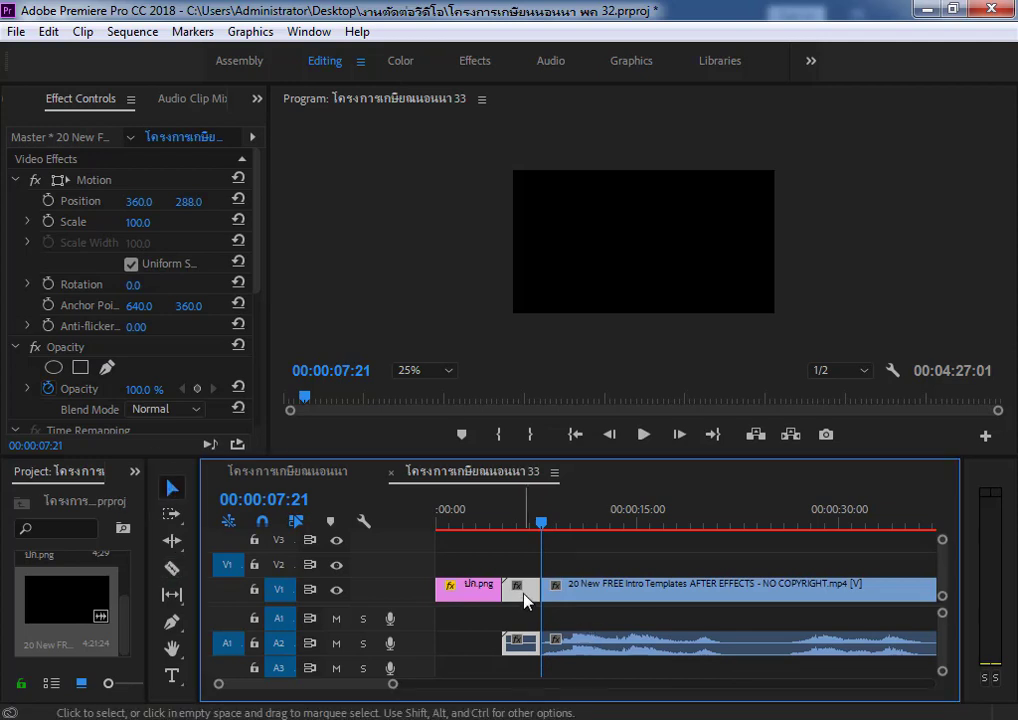
{"action": "key", "text": "Delete"}
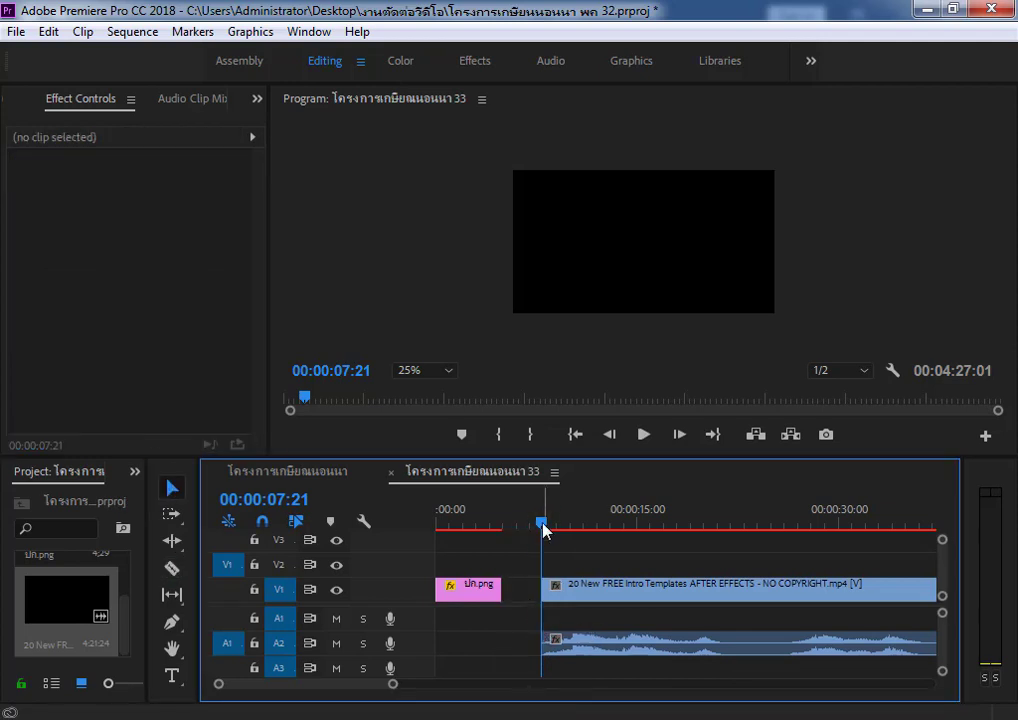
{"action": "left_click_drag", "start_coordinate": [541, 526], "coordinate": [503, 530]}
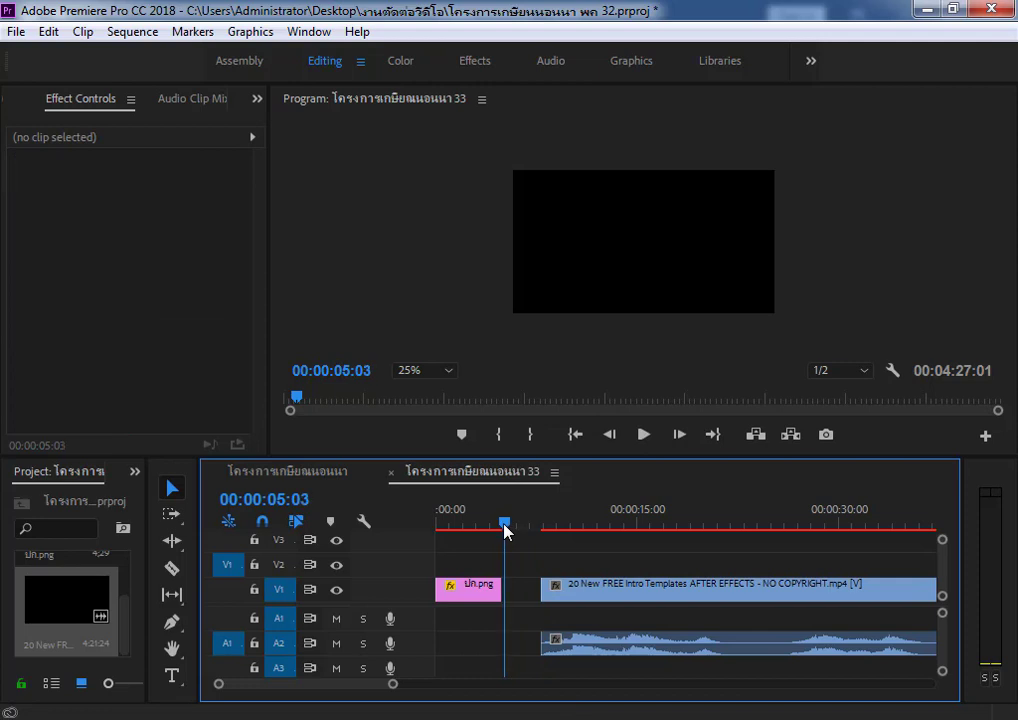
{"action": "left_click_drag", "start_coordinate": [623, 605], "coordinate": [588, 606]}
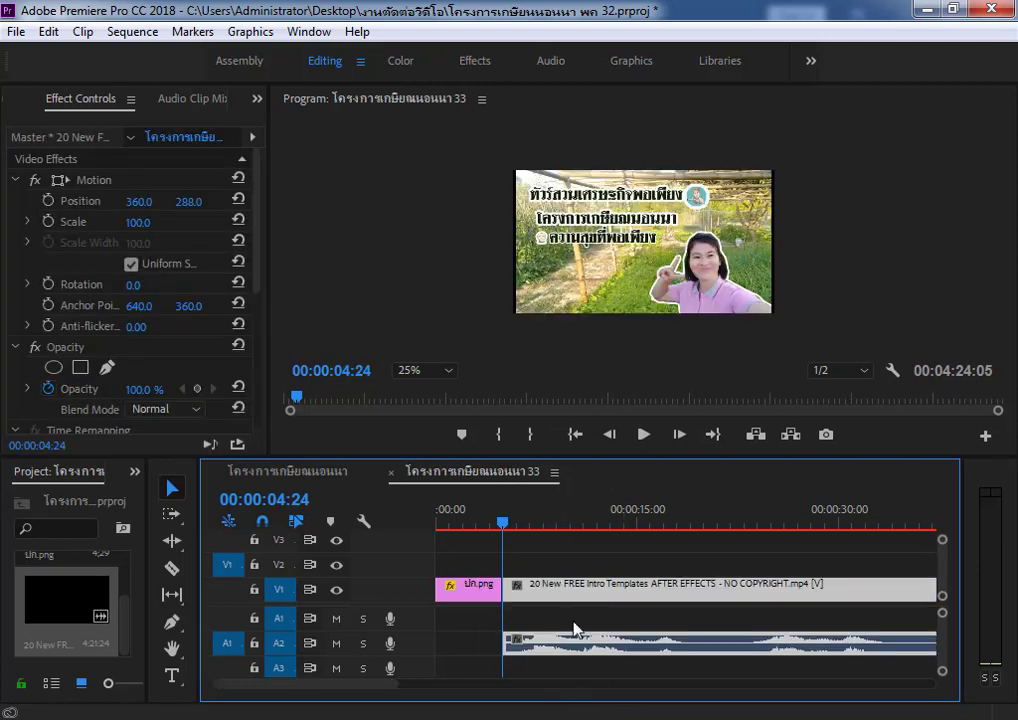
Step: Preview the intro, then cut at 00:00:16:10 and delete everything after the logo reveal
{"action": "left_click", "coordinate": [645, 434]}
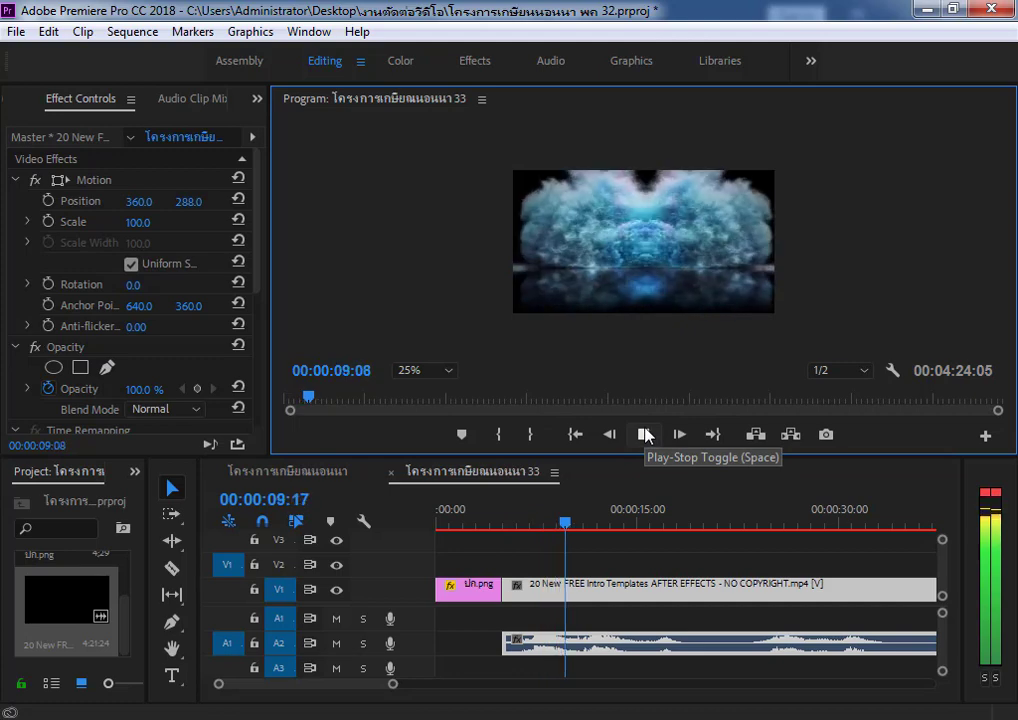
{"action": "left_click", "coordinate": [645, 434]}
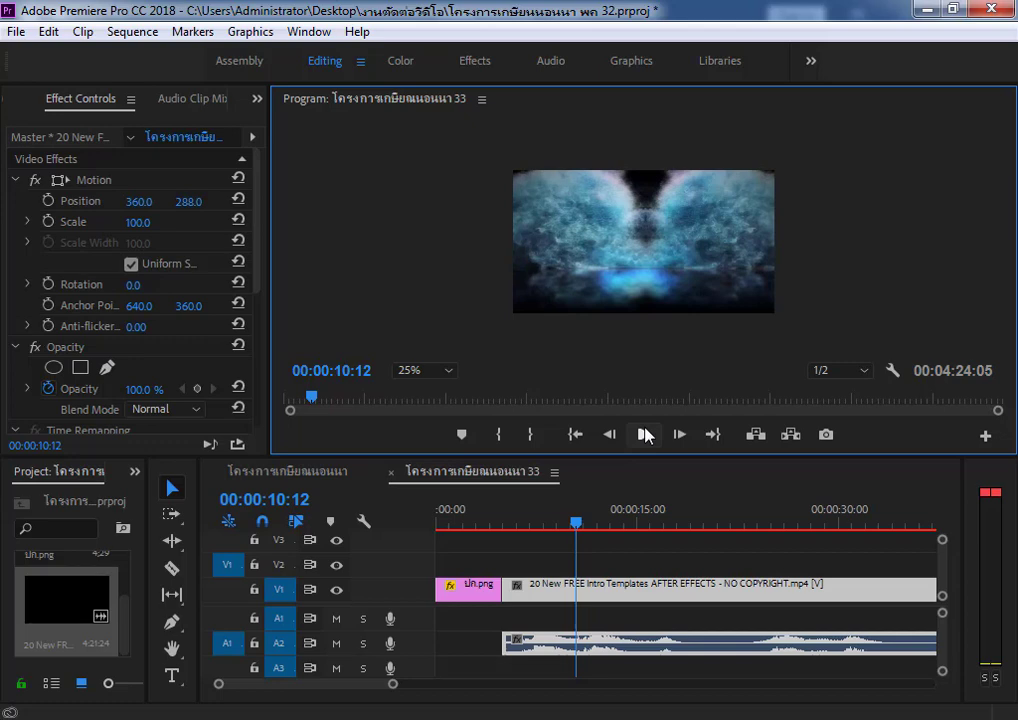
{"action": "left_click", "coordinate": [645, 434]}
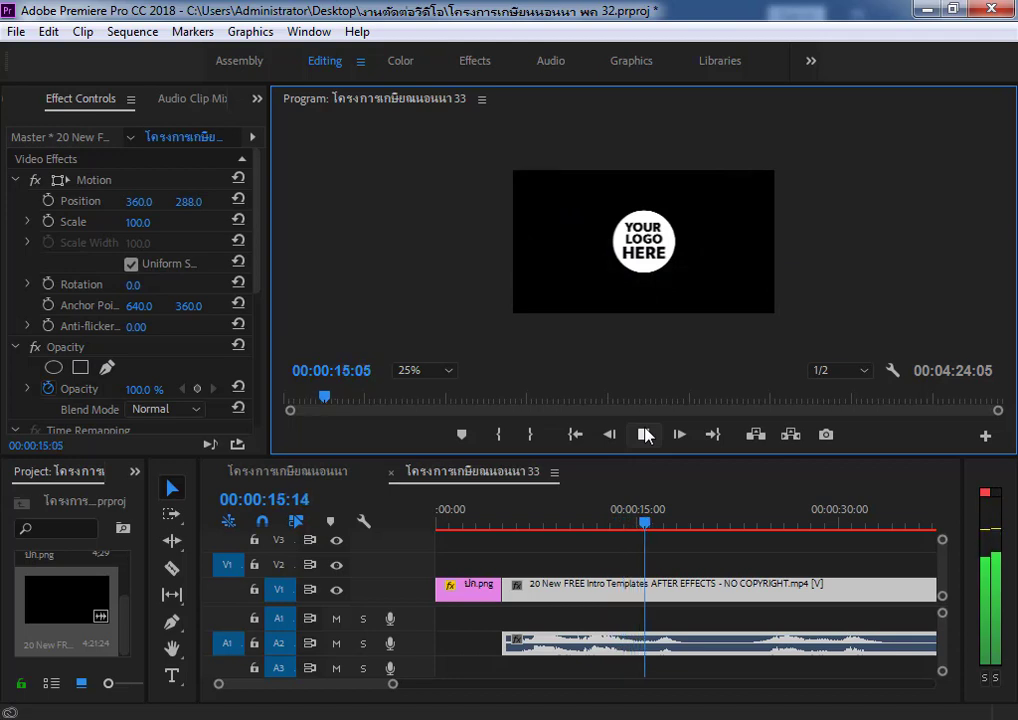
{"action": "left_click", "coordinate": [645, 434]}
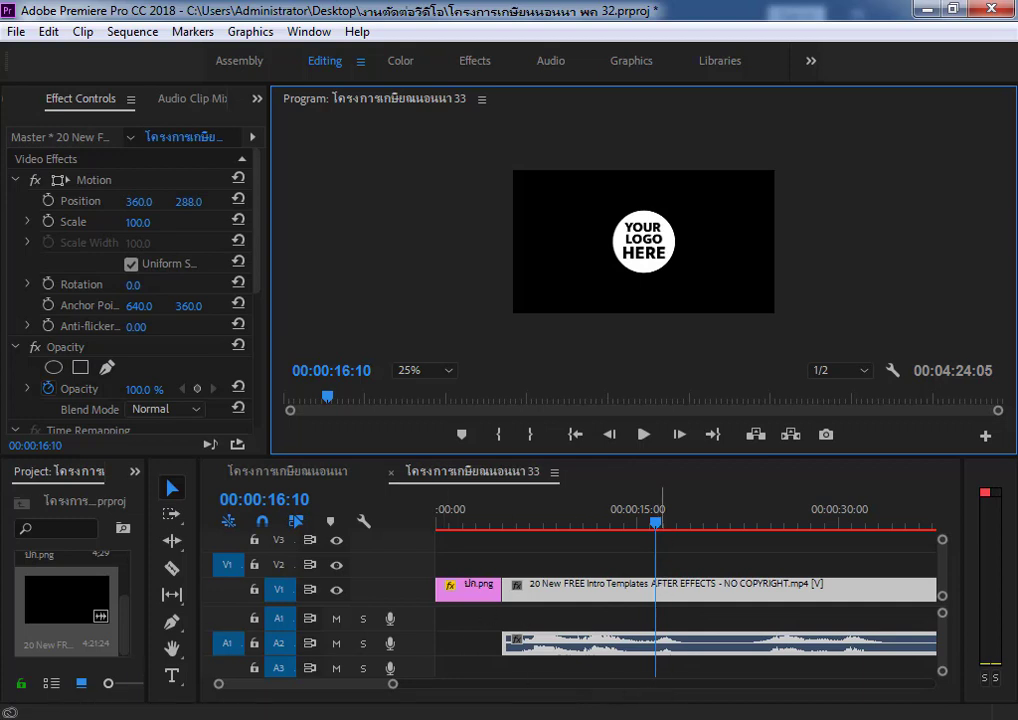
{"action": "left_click", "coordinate": [172, 568]}
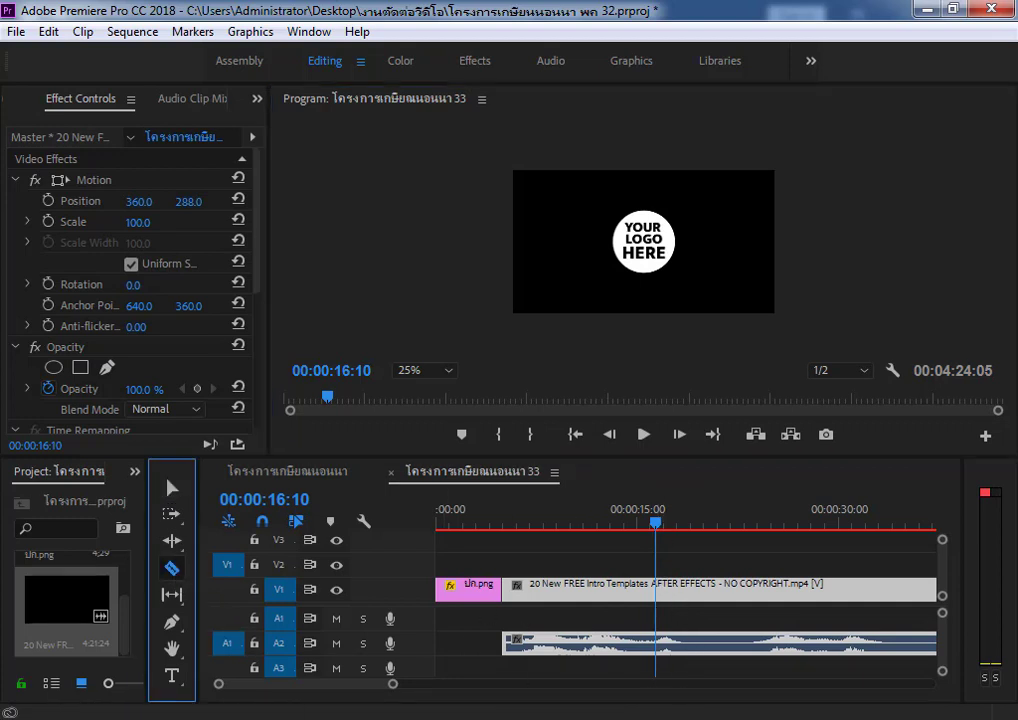
{"action": "left_click", "coordinate": [657, 646]}
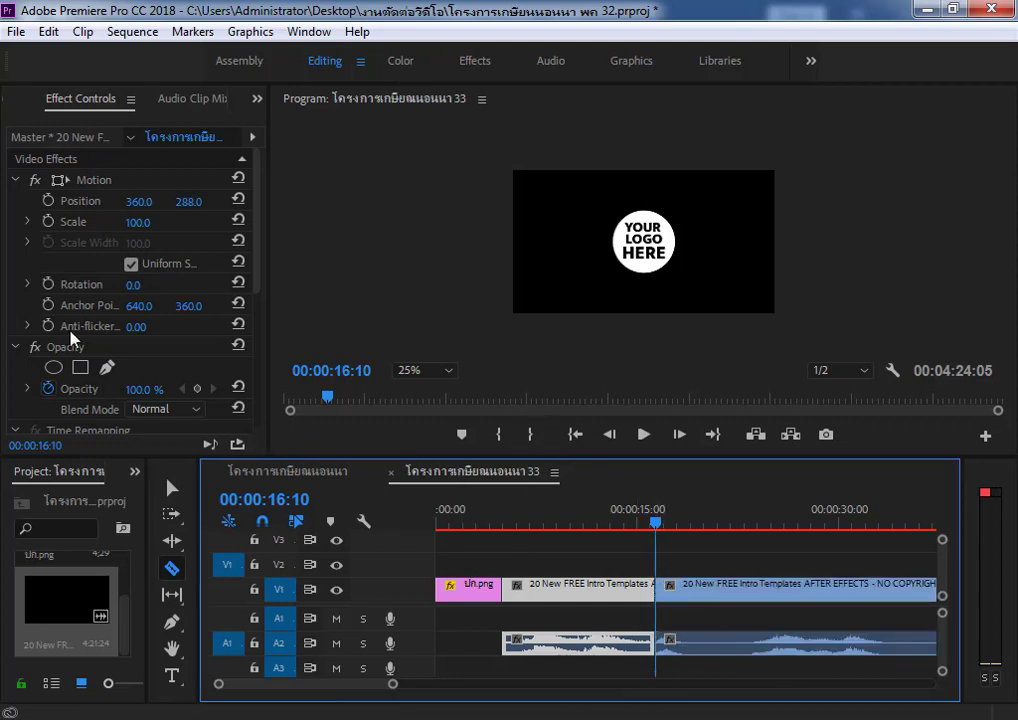
{"action": "key", "text": "v"}
{"action": "left_click", "coordinate": [840, 595]}
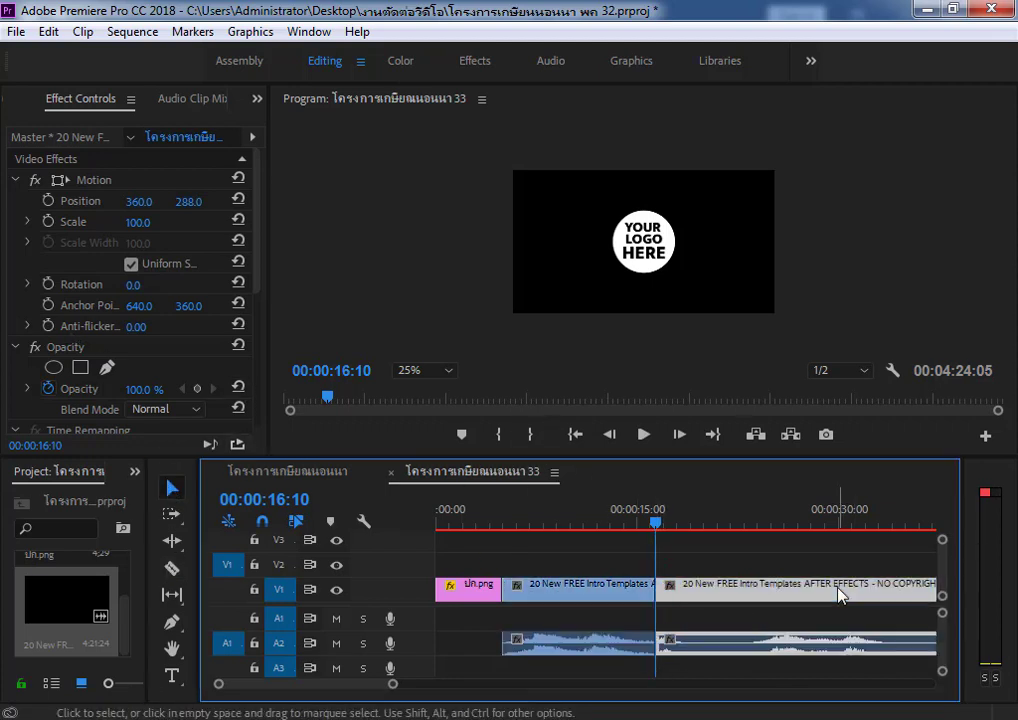
{"action": "key", "text": "Delete"}
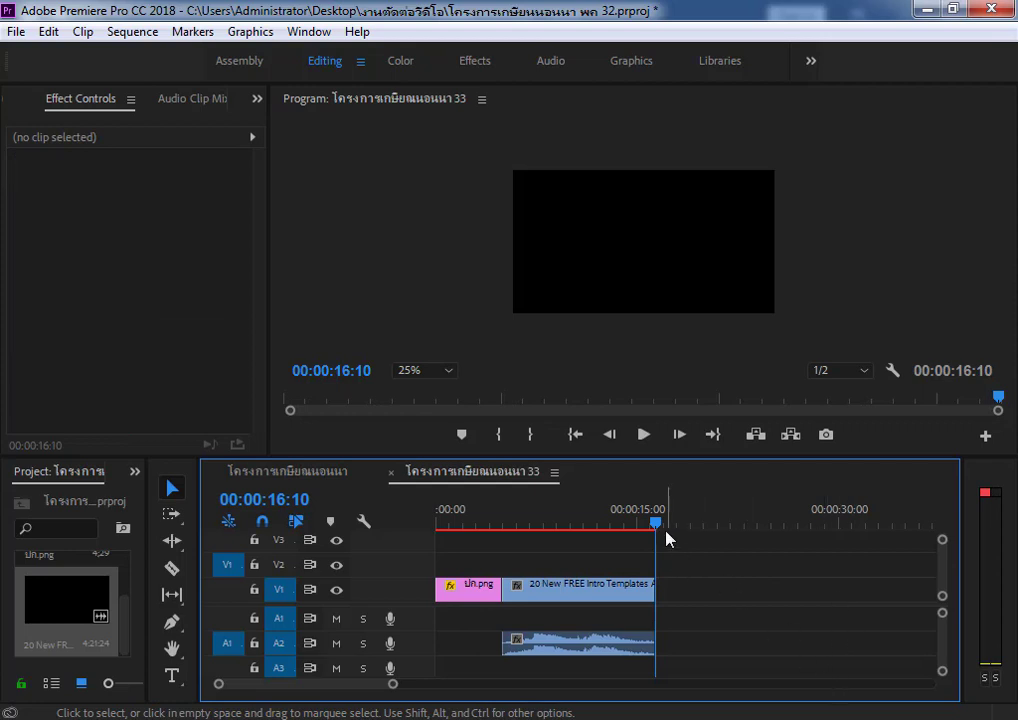
{"action": "mouse_move", "coordinate": [654, 530]}
{"action": "left_mouse_down"}
{"action": "mouse_move", "coordinate": [560, 537]}
{"action": "mouse_move", "coordinate": [574, 537]}
{"action": "left_mouse_up"}
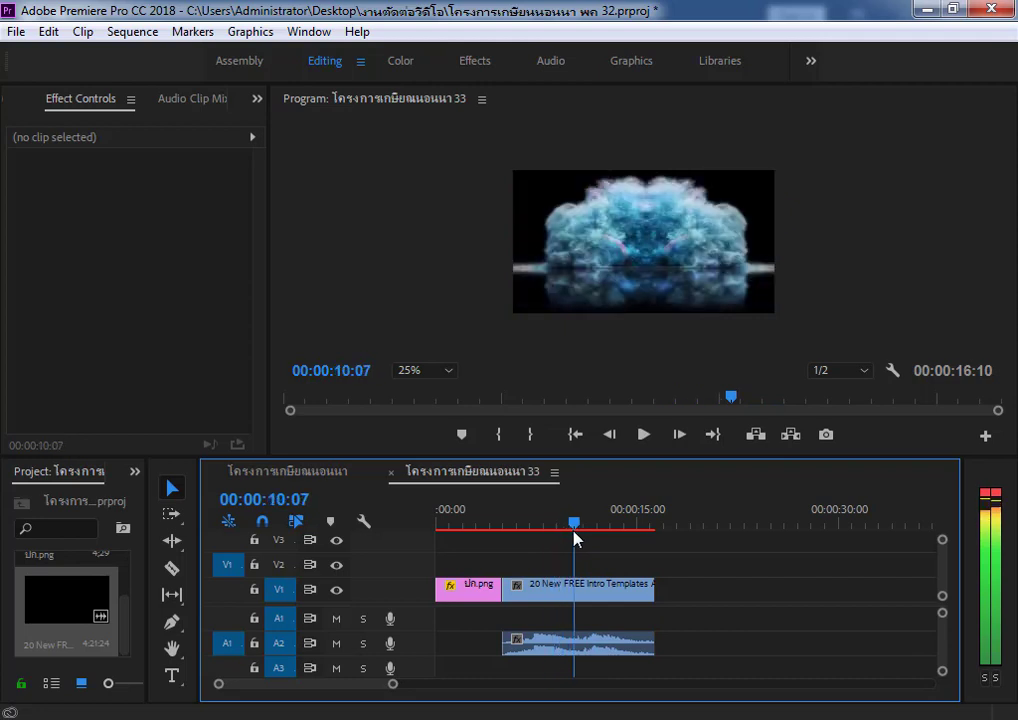
Step: Import logo.png into the project bin
{"action": "left_click_drag", "start_coordinate": [574, 537], "coordinate": [587, 535]}
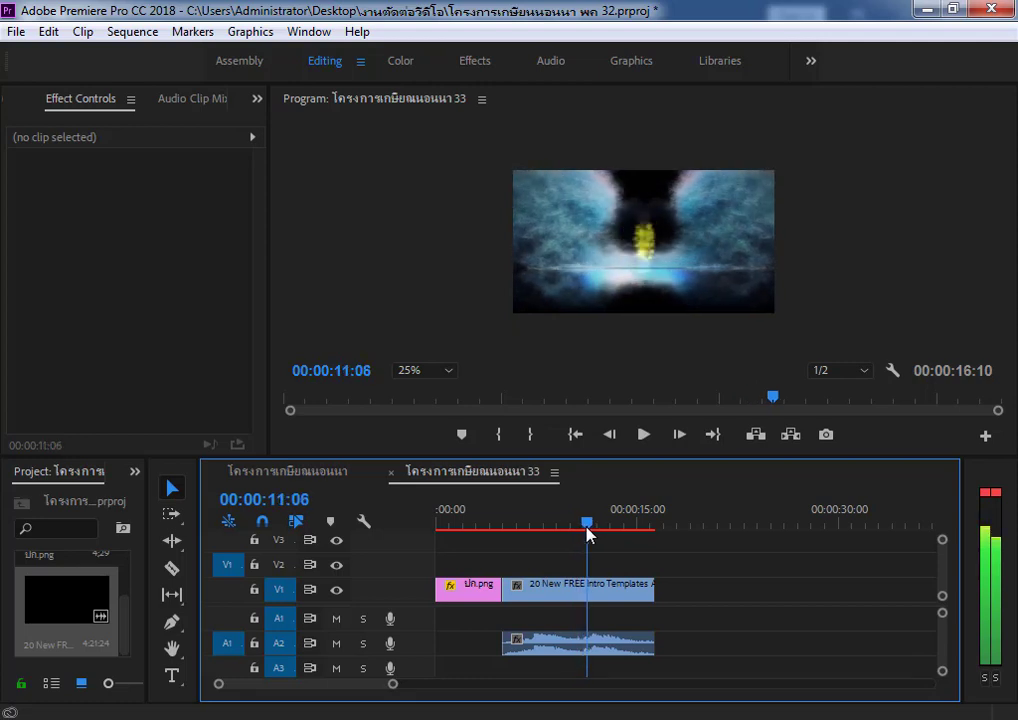
{"action": "right_click", "coordinate": [115, 566]}
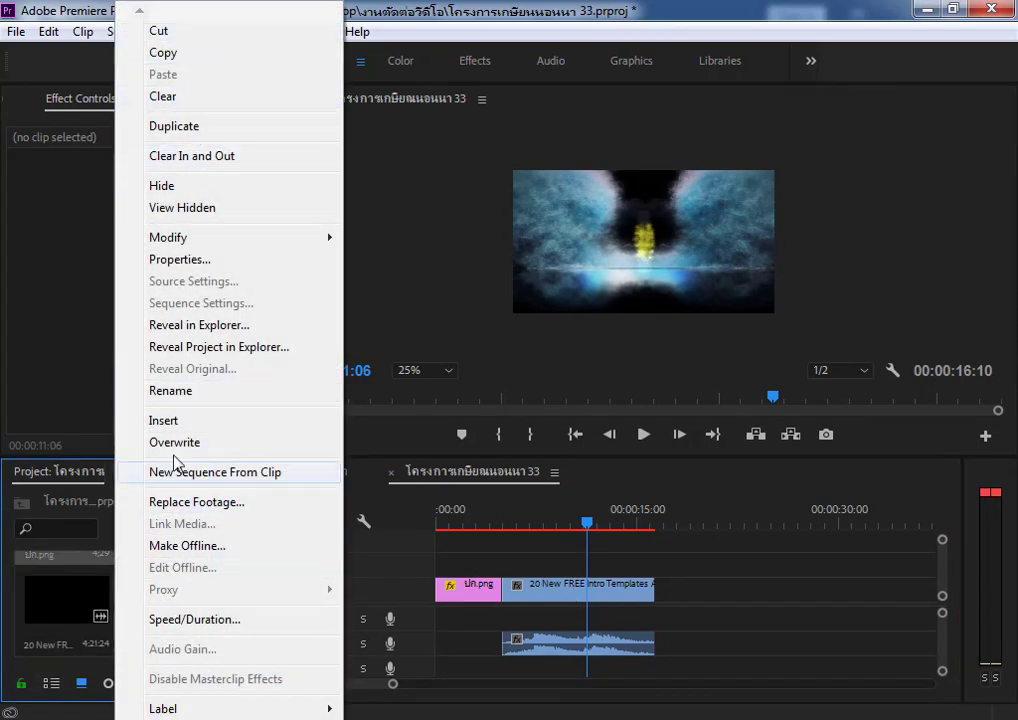
{"action": "left_click", "coordinate": [110, 555]}
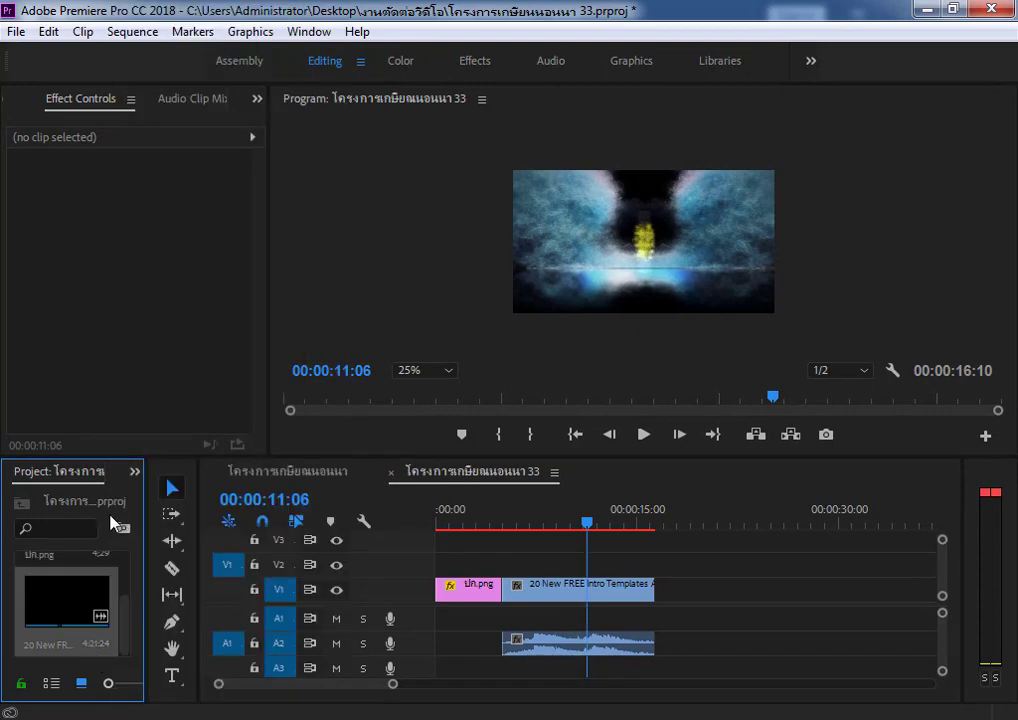
{"action": "right_click", "coordinate": [113, 522]}
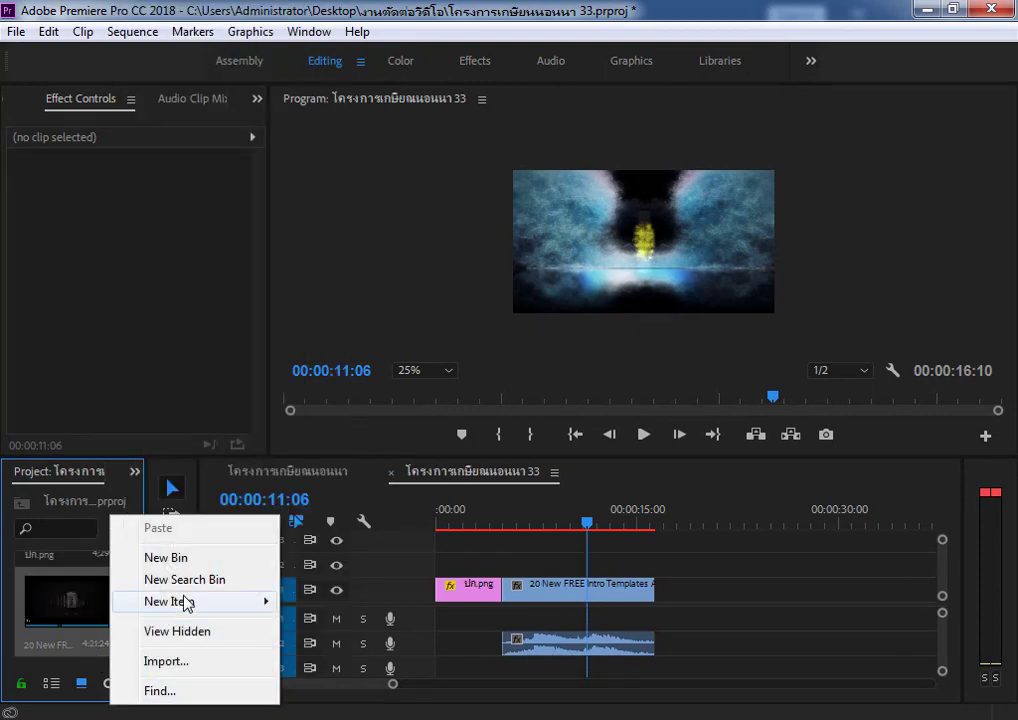
{"action": "left_click", "coordinate": [188, 663]}
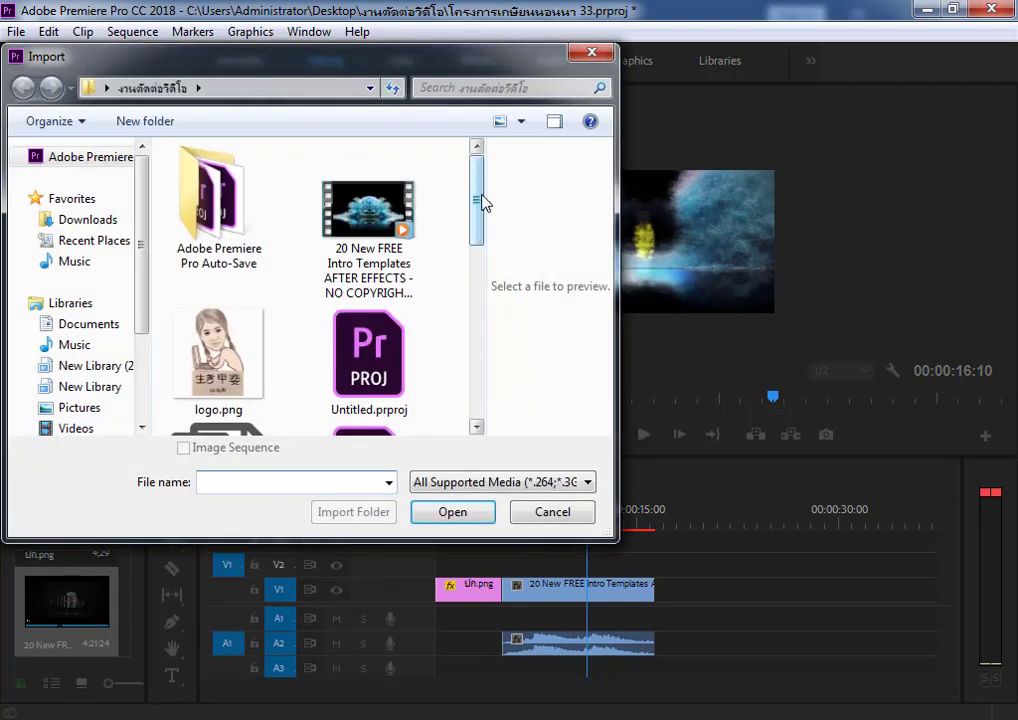
{"action": "left_click_drag", "start_coordinate": [482, 202], "coordinate": [470, 252]}
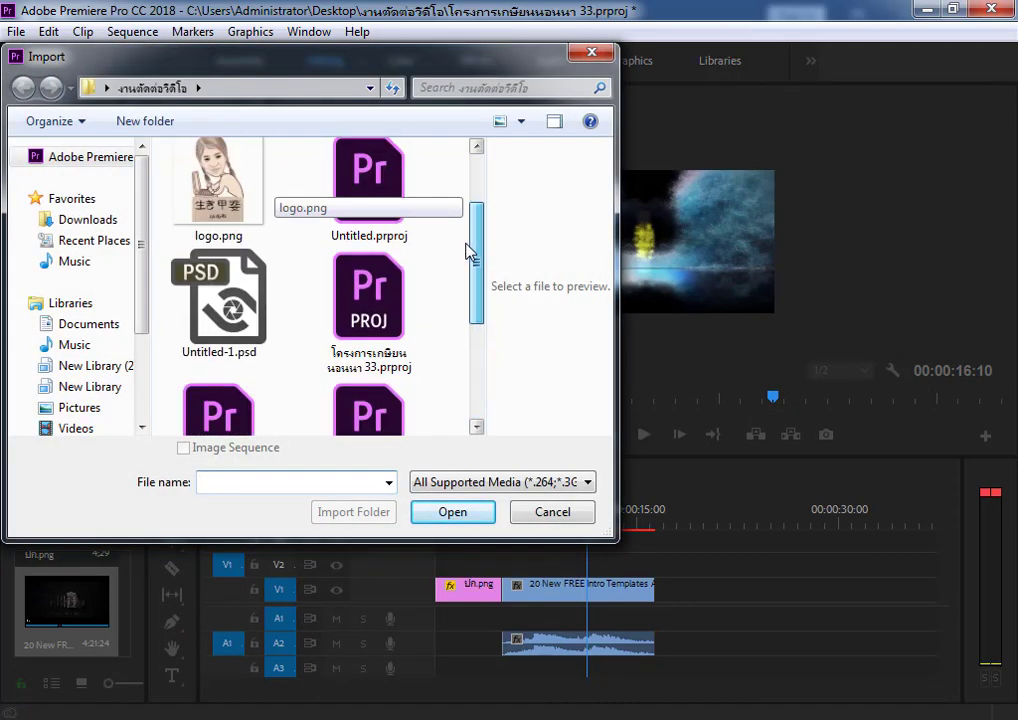
{"action": "left_click", "coordinate": [218, 185]}
{"action": "left_click", "coordinate": [452, 512]}
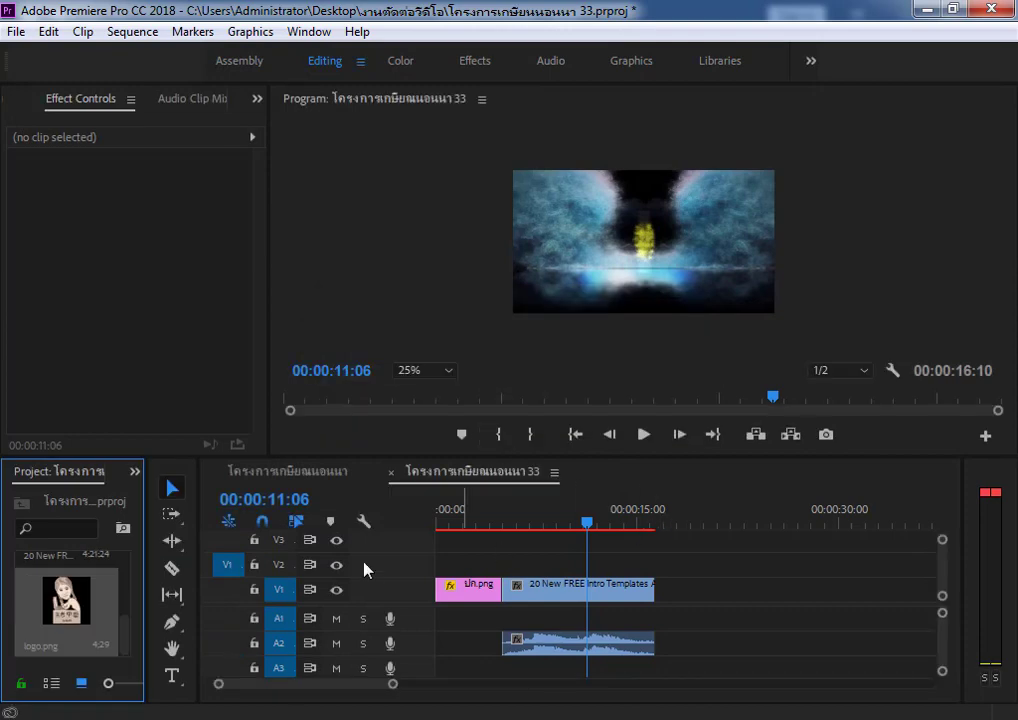
Step: Place logo.png on V1 near 20 seconds and shift the intro template slightly down in frame
{"action": "left_click_drag", "start_coordinate": [65, 600], "coordinate": [592, 572]}
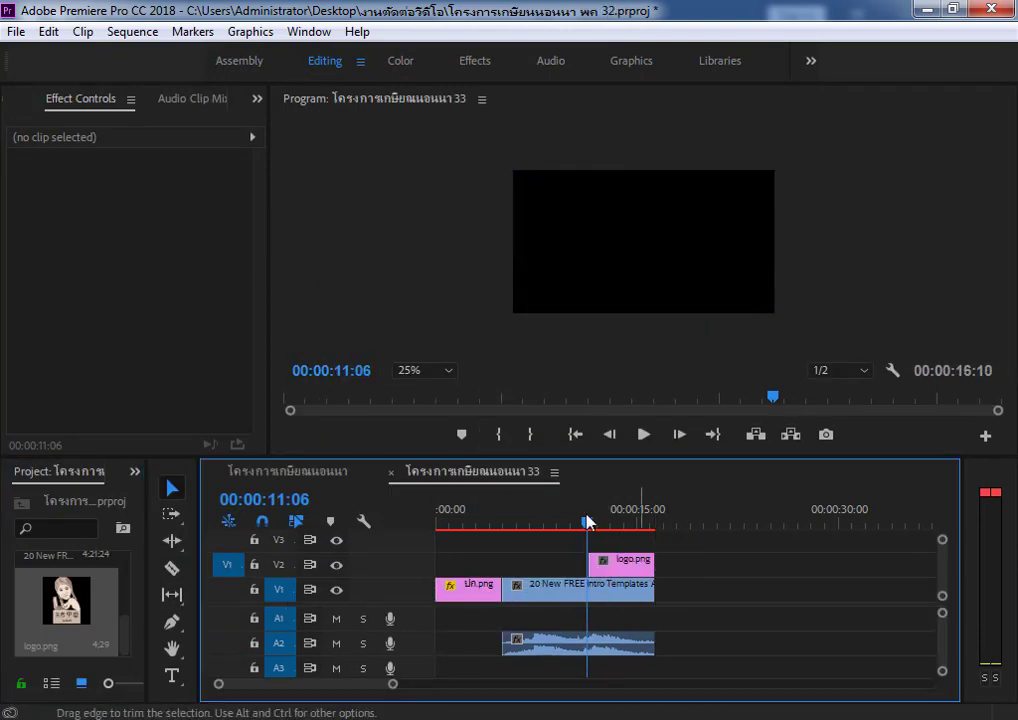
{"action": "mouse_move", "coordinate": [587, 523]}
{"action": "left_mouse_down"}
{"action": "mouse_move", "coordinate": [643, 527]}
{"action": "mouse_move", "coordinate": [608, 527]}
{"action": "mouse_move", "coordinate": [622, 621]}
{"action": "mouse_move", "coordinate": [605, 625]}
{"action": "left_mouse_up"}
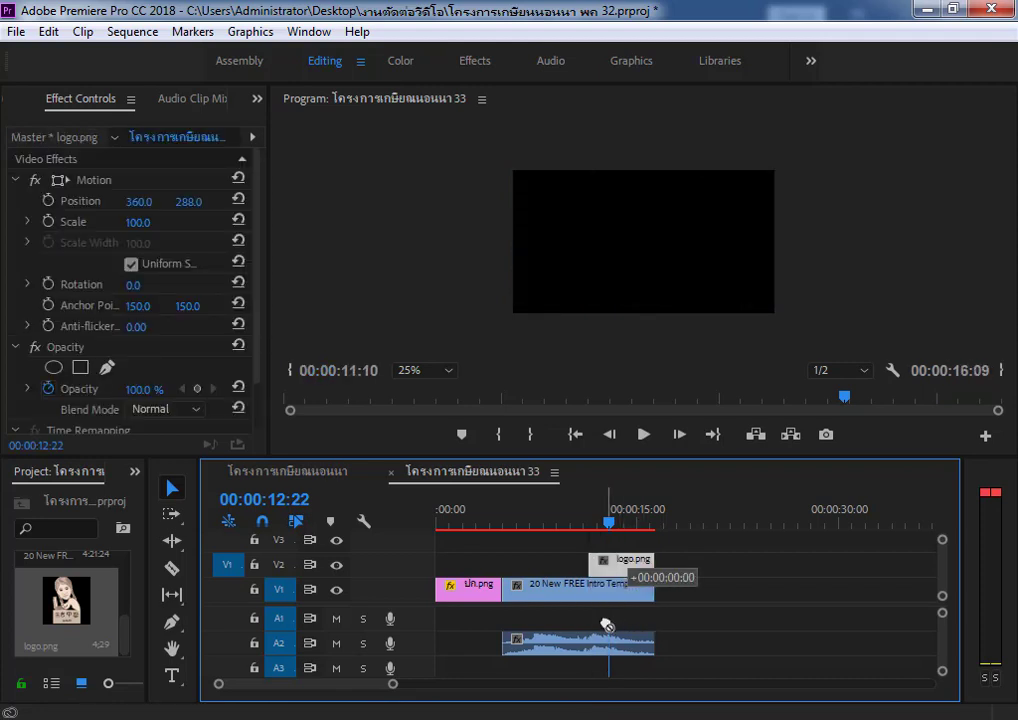
{"action": "left_click_drag", "start_coordinate": [605, 625], "coordinate": [738, 592]}
{"action": "left_click", "coordinate": [609, 523]}
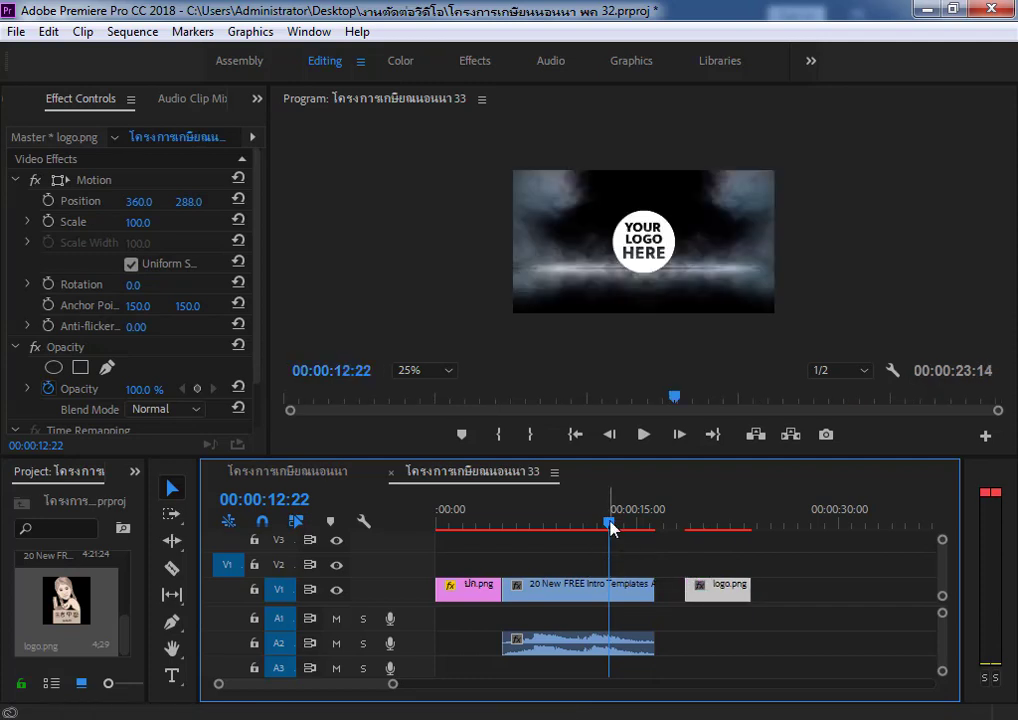
{"action": "left_click", "coordinate": [645, 250]}
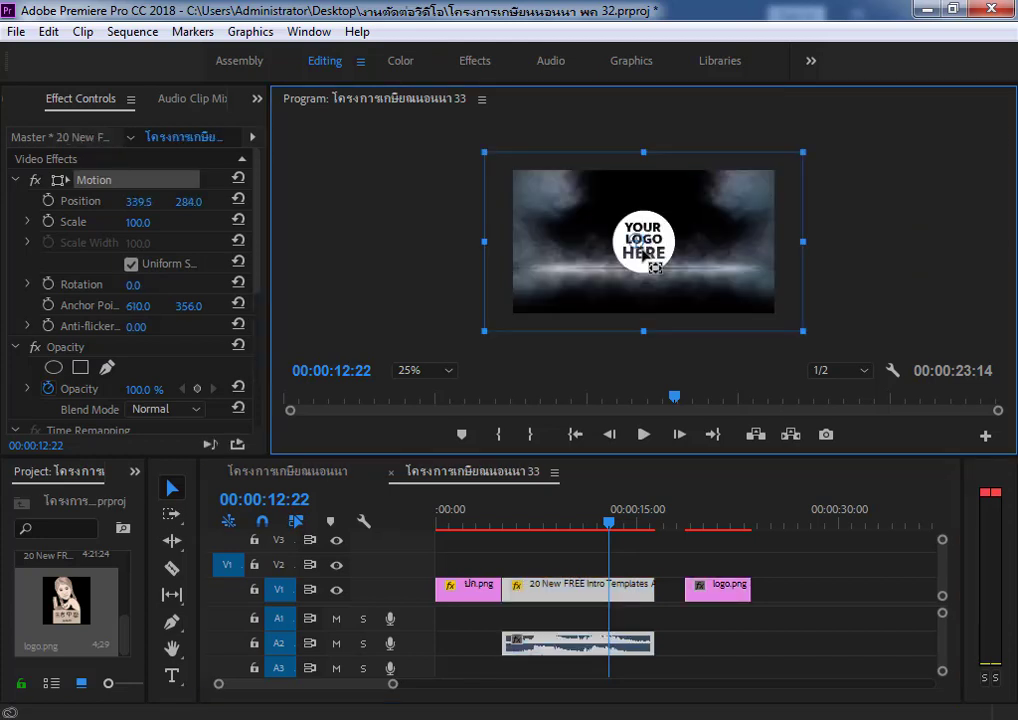
{"action": "left_click_drag", "start_coordinate": [645, 255], "coordinate": [652, 265]}
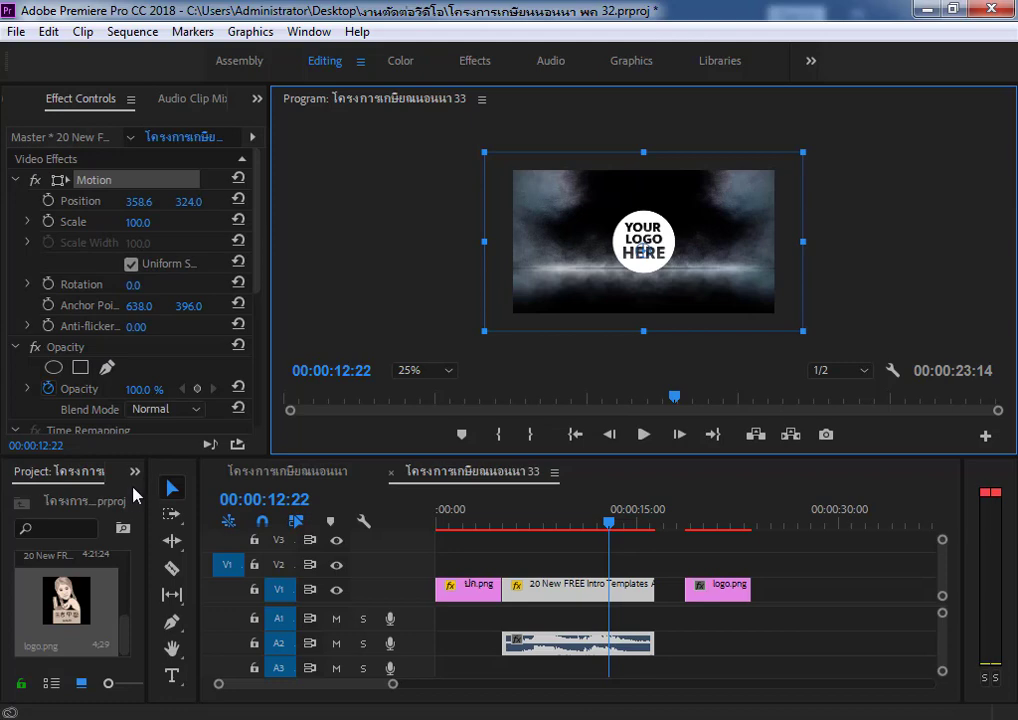
Step: Open the project bin's New Item menu and dismiss it without creating anything
{"action": "right_click", "coordinate": [134, 489]}
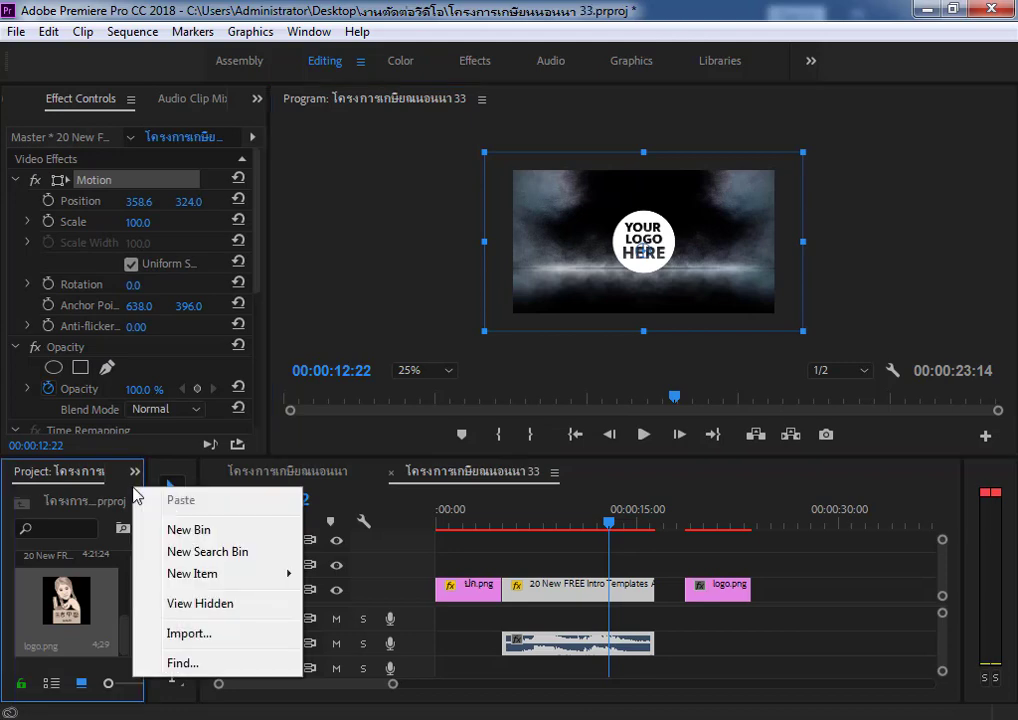
{"action": "mouse_move", "coordinate": [281, 573]}
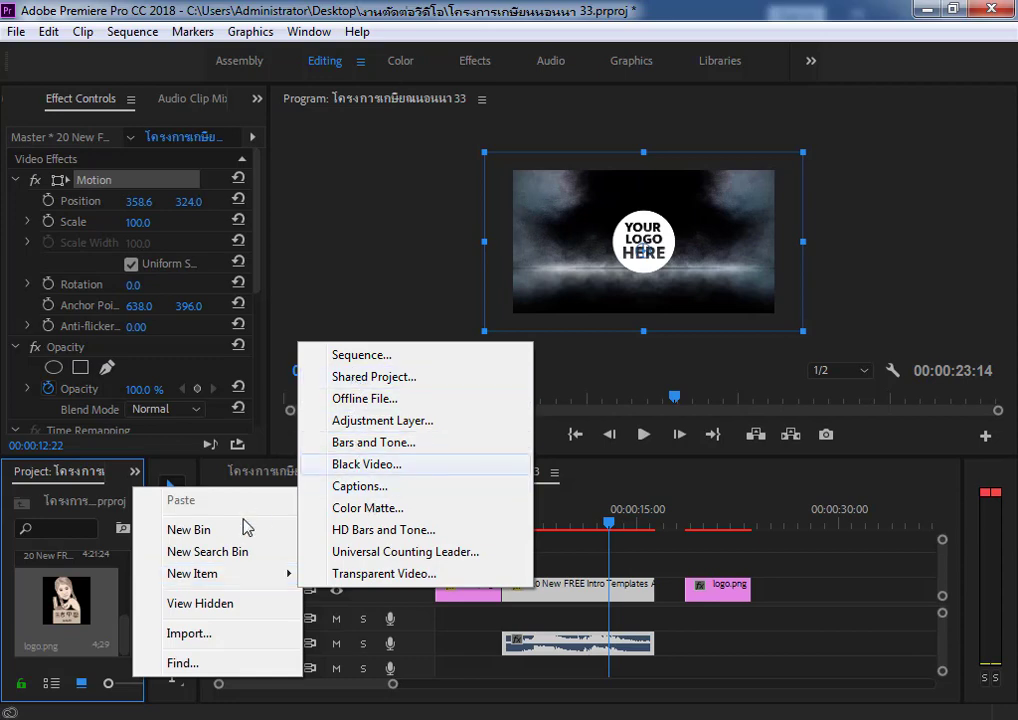
{"action": "left_click", "coordinate": [322, 440]}
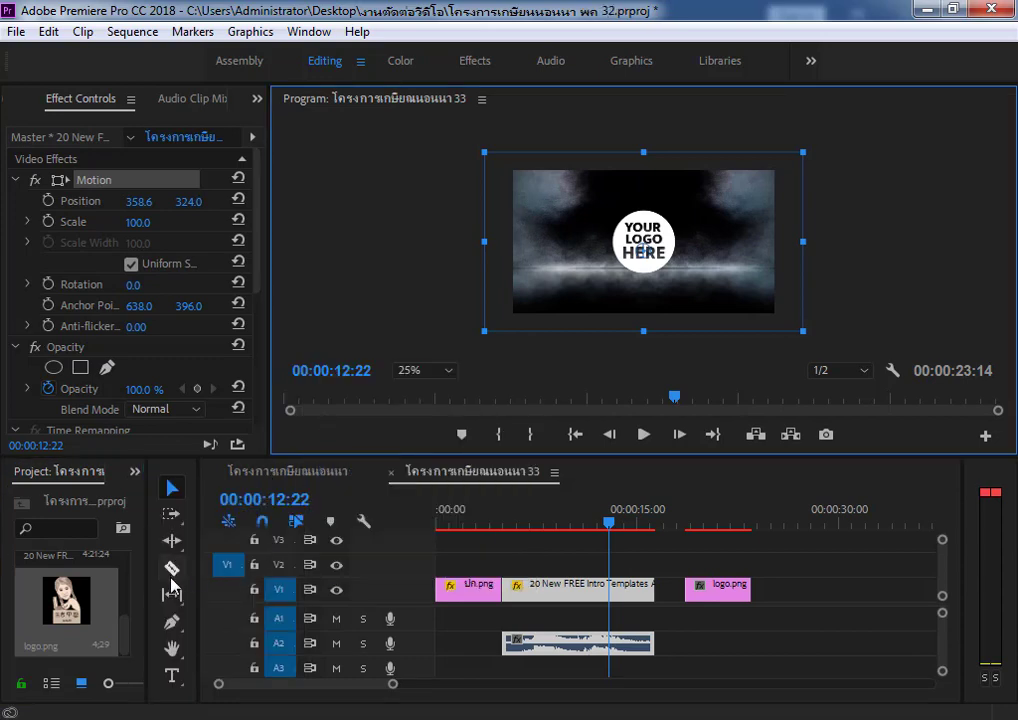
Step: Choose the Ellipse Tool from the Tools panel's shape options, after checking the text options
{"action": "left_click", "coordinate": [173, 680]}
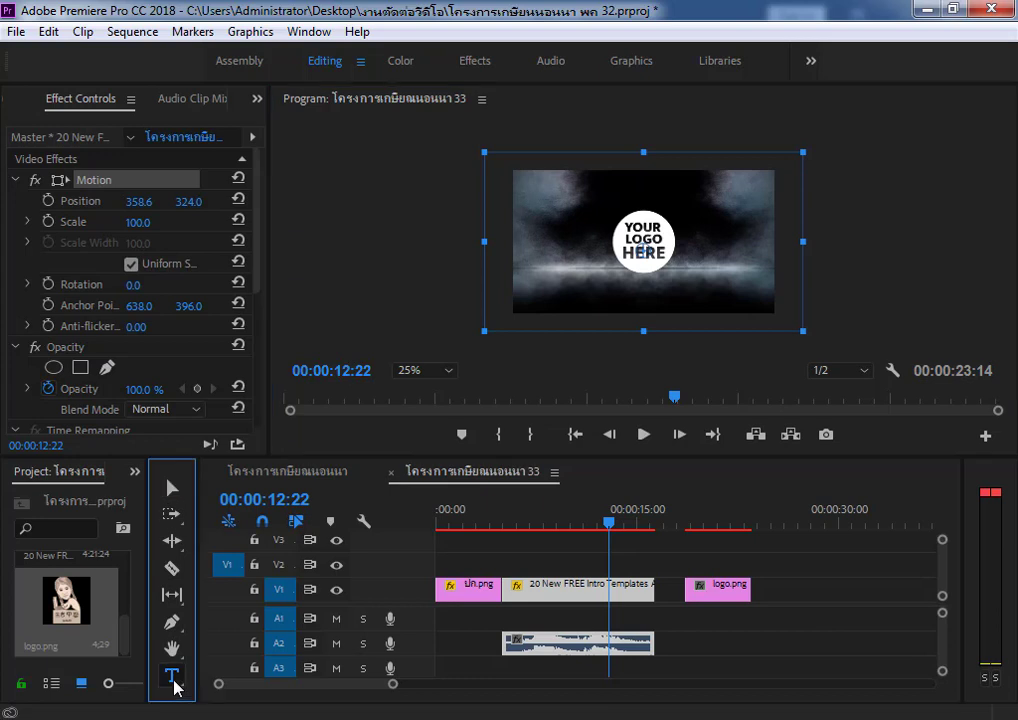
{"action": "left_click", "coordinate": [173, 680]}
{"action": "left_click", "coordinate": [174, 682]}
{"action": "left_click", "coordinate": [184, 632]}
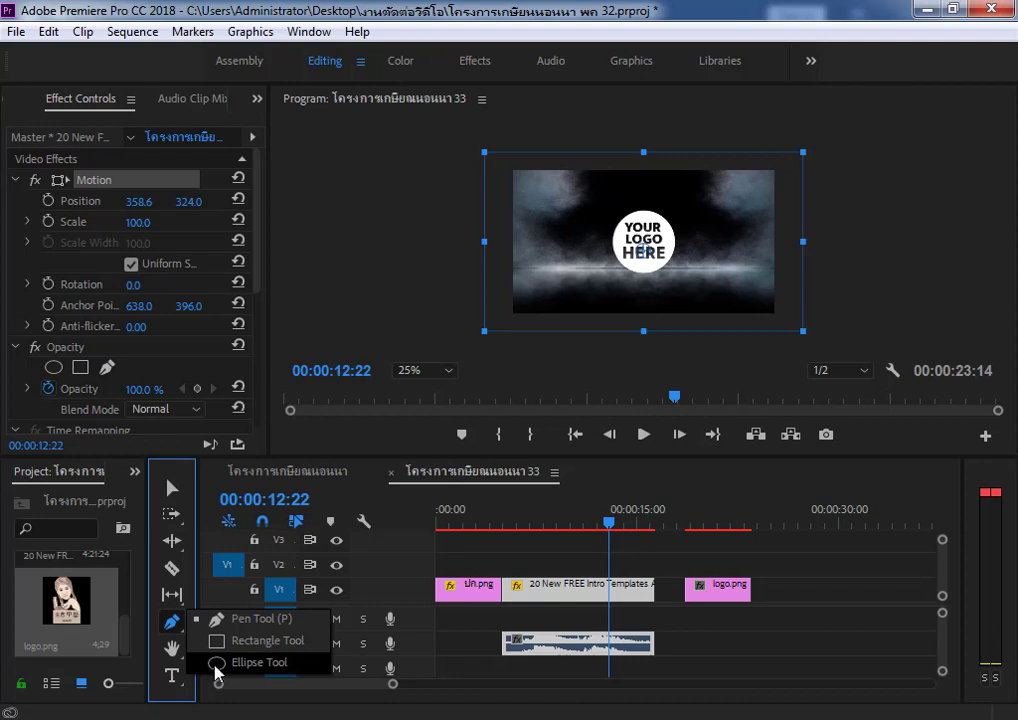
{"action": "left_click", "coordinate": [217, 666]}
{"action": "left_click", "coordinate": [118, 486]}
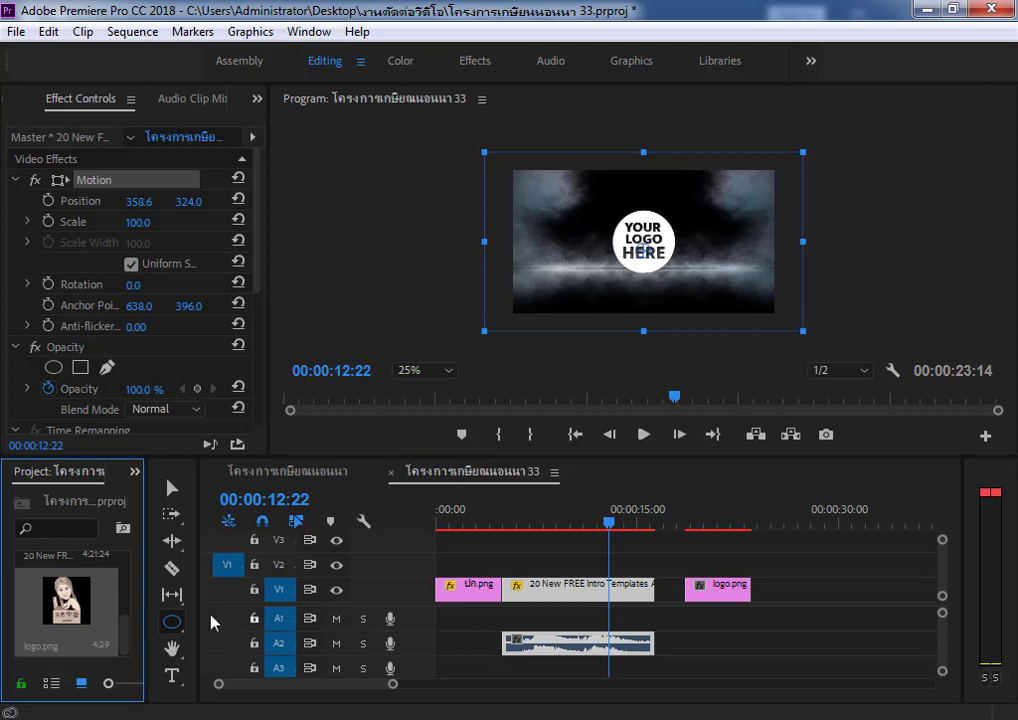
Step: Save the project with Ctrl+S and nudge the intro template down-right in the frame
{"action": "left_click", "coordinate": [624, 233]}
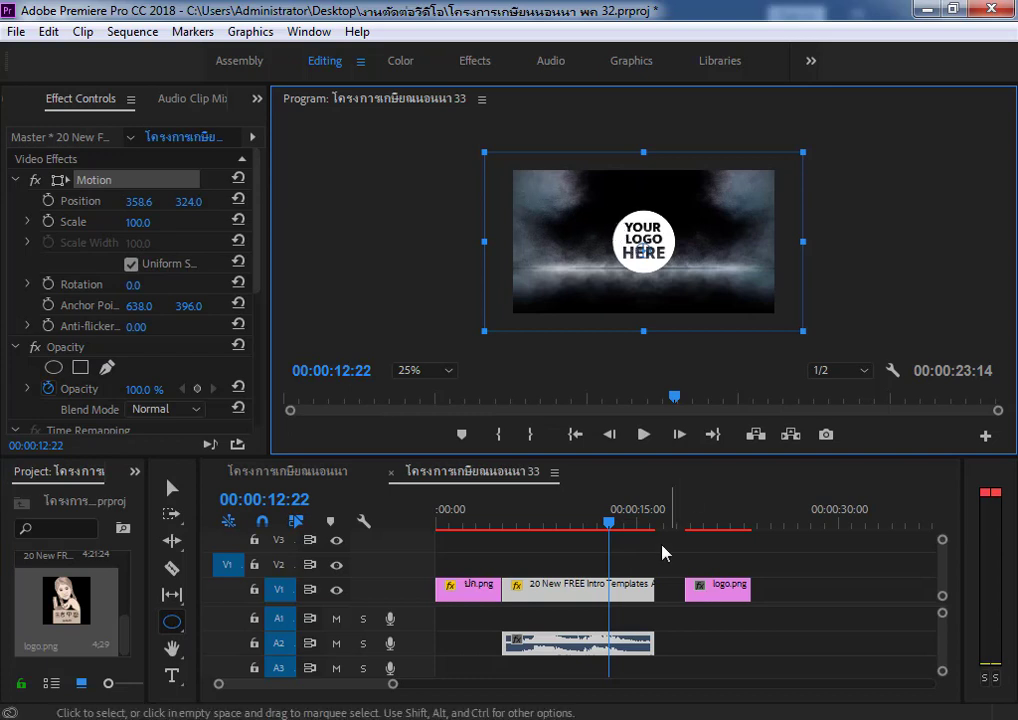
{"action": "key", "text": "ctrl+s"}
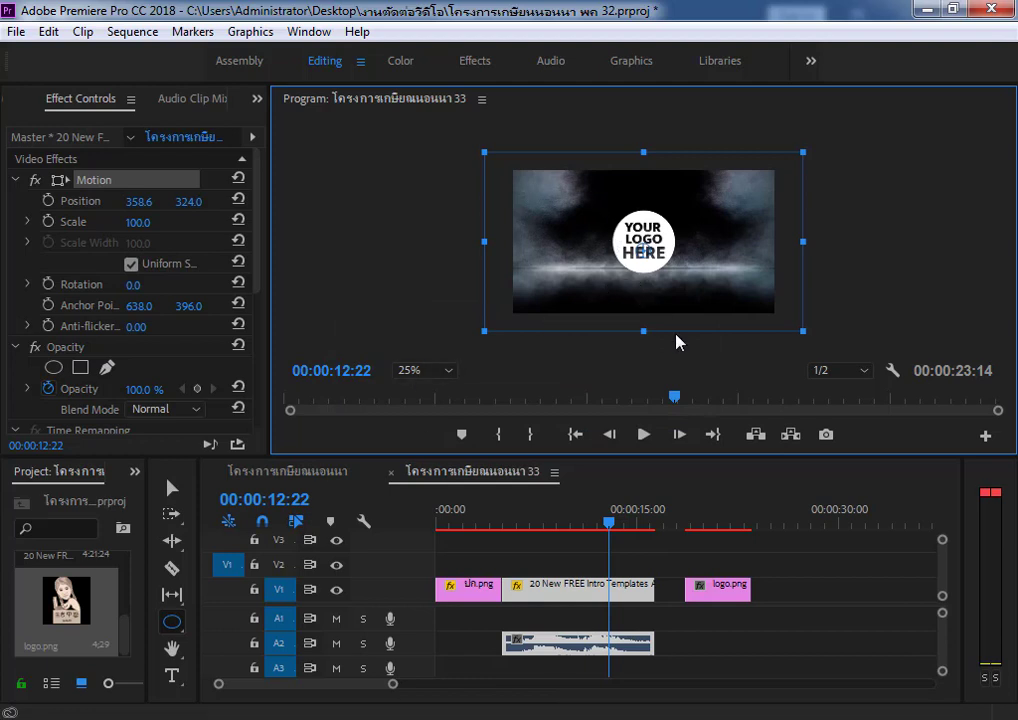
{"action": "mouse_move", "coordinate": [595, 200]}
{"action": "left_mouse_down"}
{"action": "mouse_move", "coordinate": [659, 258]}
{"action": "mouse_move", "coordinate": [616, 208]}
{"action": "left_mouse_up"}
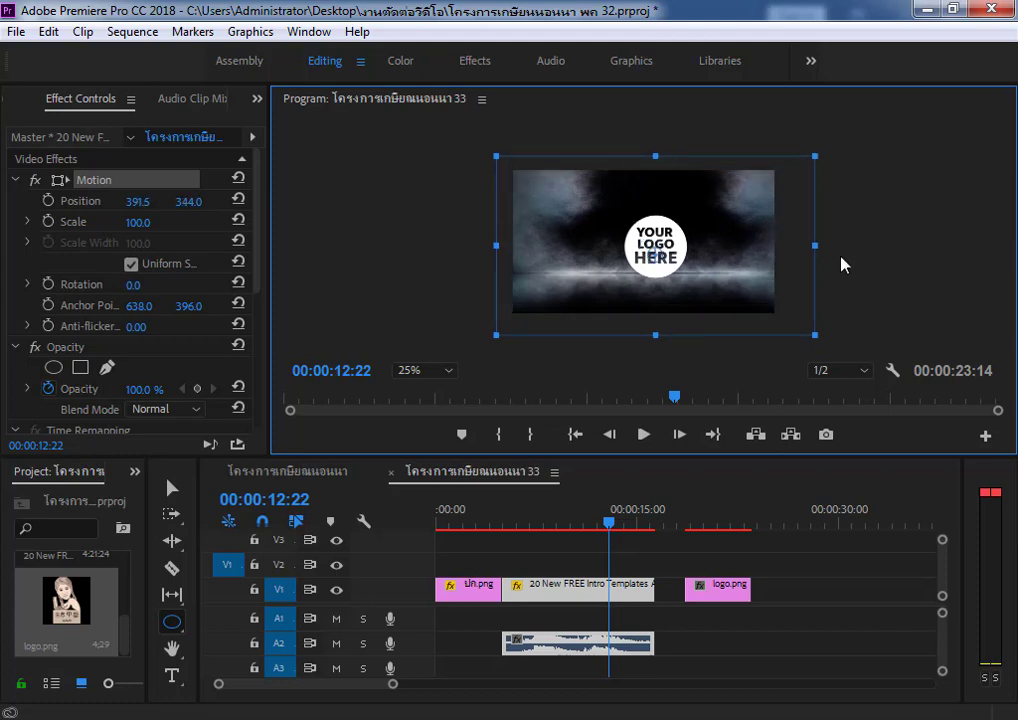
Step: Move the intro template further right and draw a circle over its logo placeholder
{"action": "left_click_drag", "start_coordinate": [616, 208], "coordinate": [873, 280]}
{"action": "left_click", "coordinate": [879, 271]}
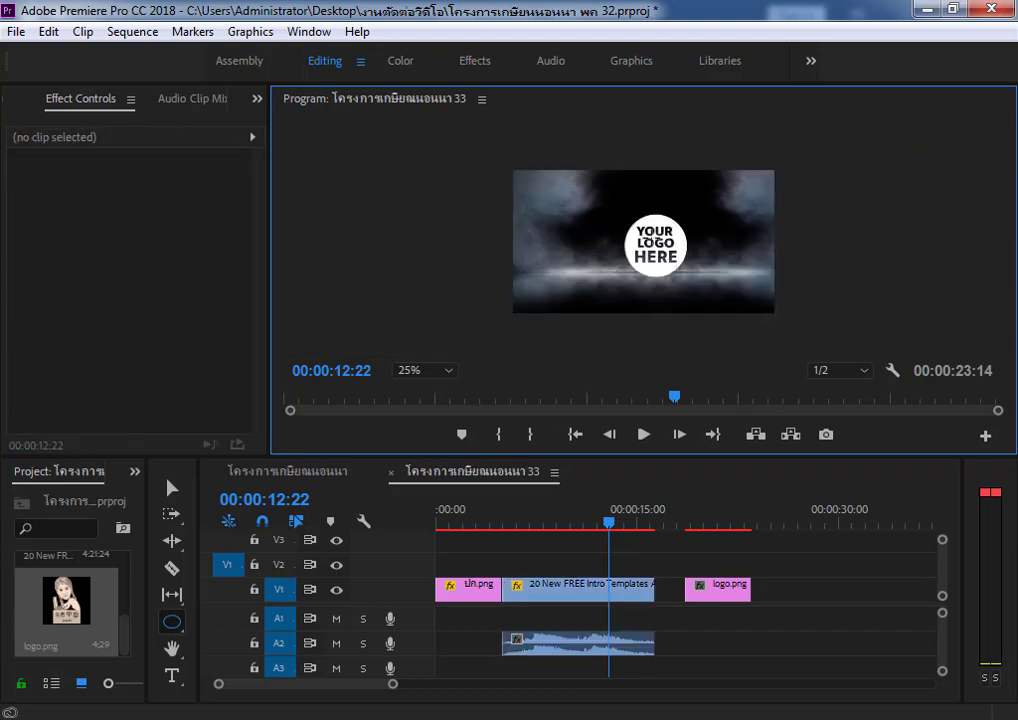
{"action": "mouse_move", "coordinate": [625, 215]}
{"action": "left_mouse_down"}
{"action": "mouse_move", "coordinate": [688, 292]}
{"action": "mouse_move", "coordinate": [692, 284]}
{"action": "left_mouse_up"}
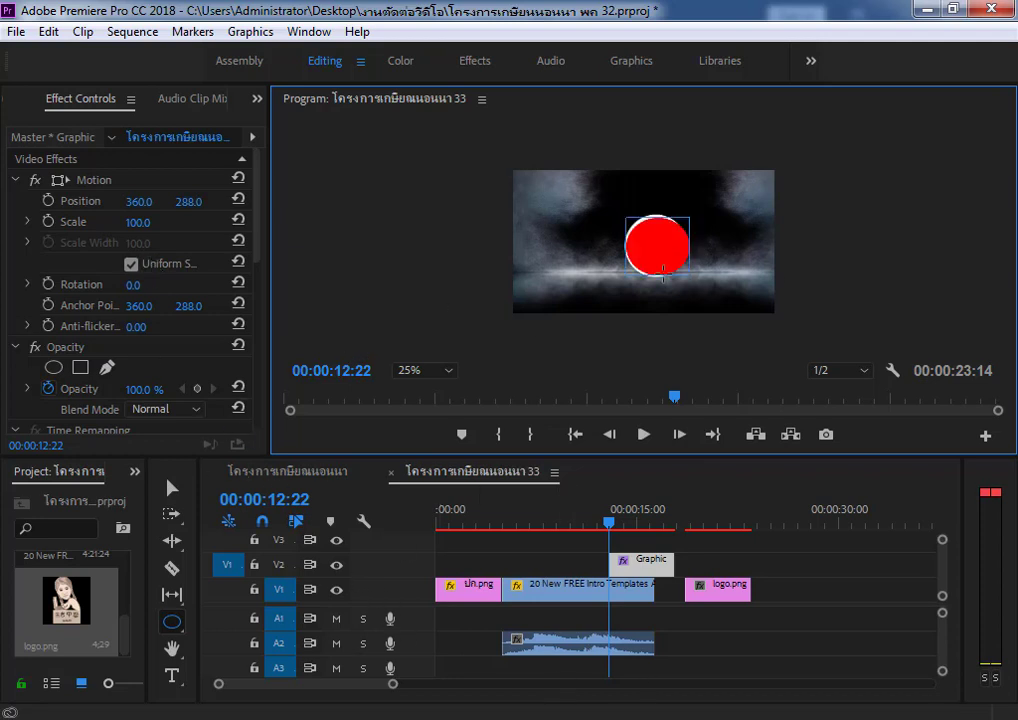
Step: Nudge and slightly widen the red circle so it sits over the logo placeholder
{"action": "left_click", "coordinate": [172, 488]}
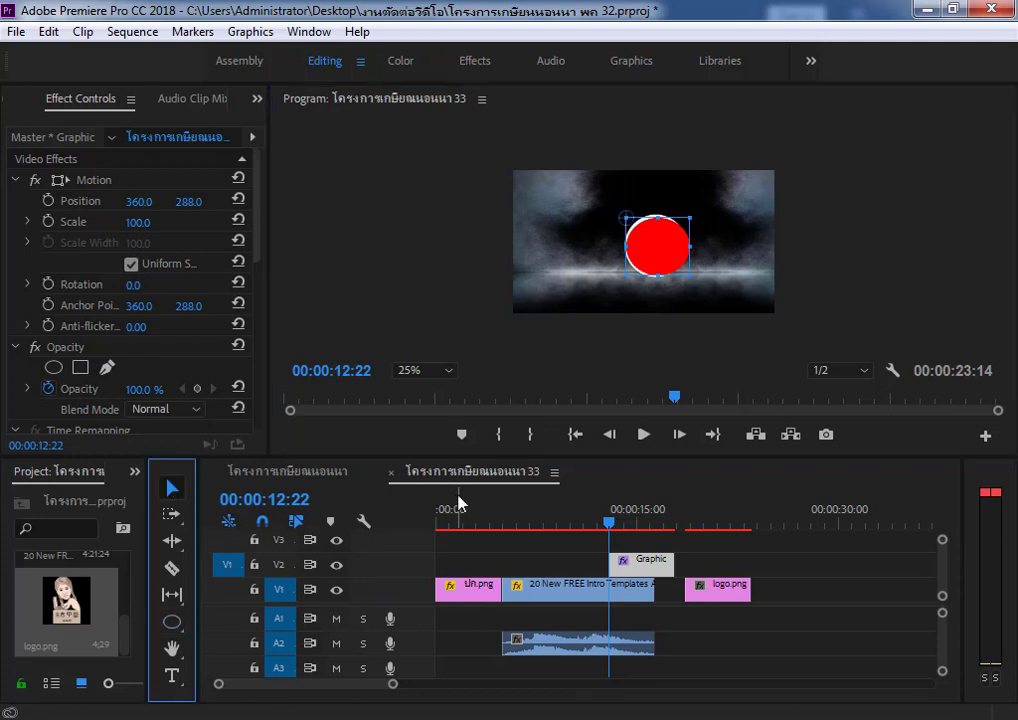
{"action": "left_click_drag", "start_coordinate": [660, 266], "coordinate": [654, 283]}
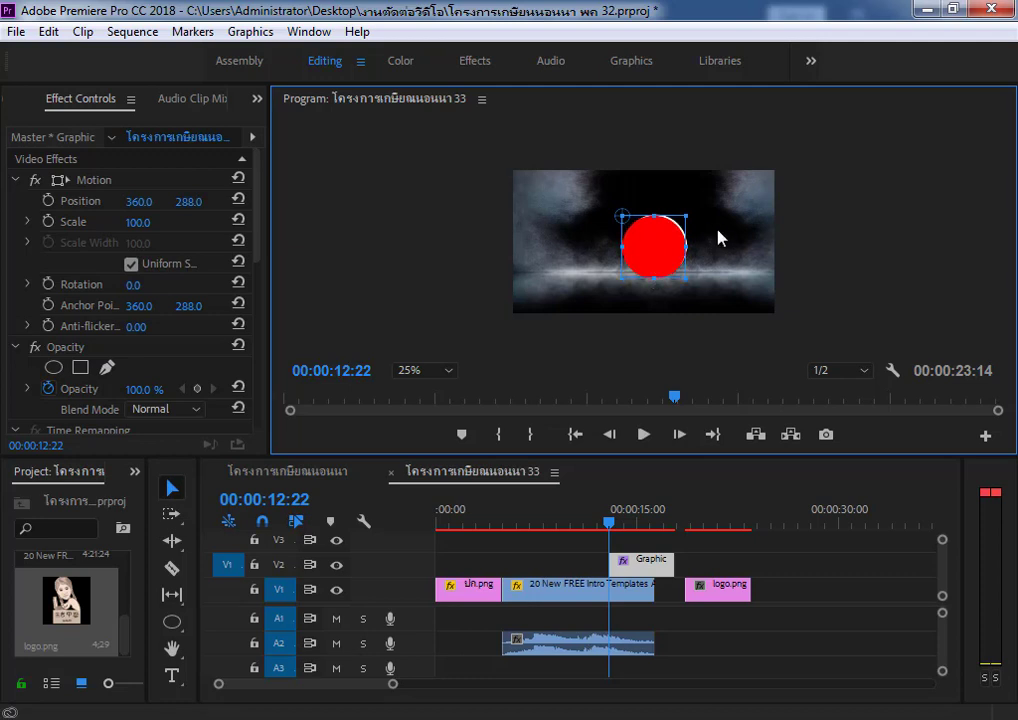
{"action": "left_click_drag", "start_coordinate": [688, 245], "coordinate": [658, 209]}
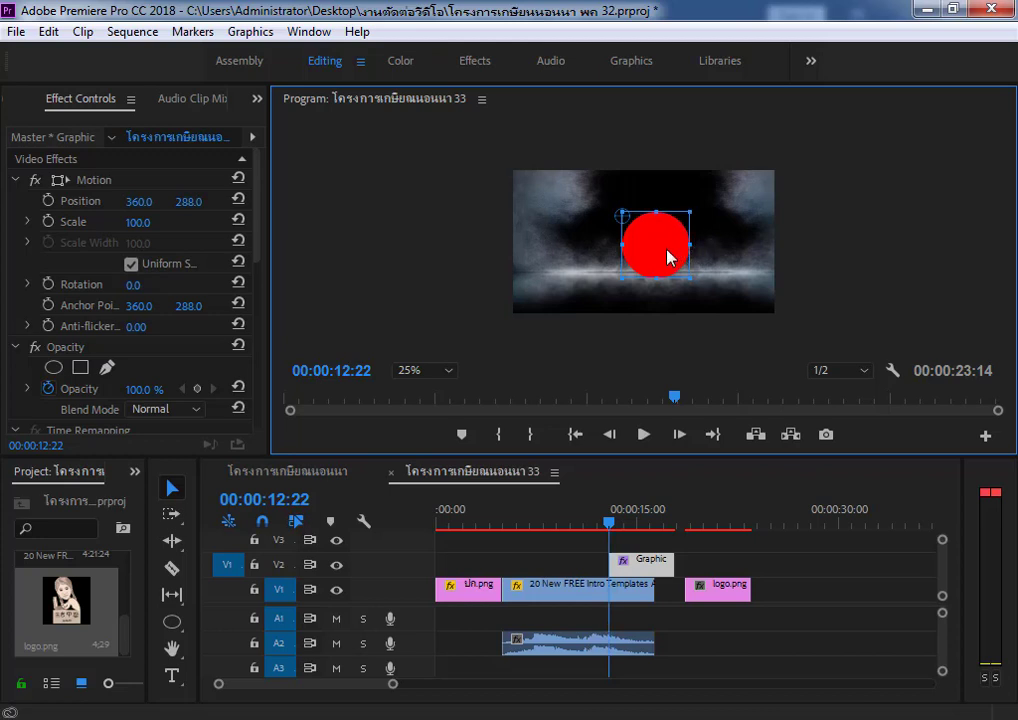
Step: Change the circle's Fill colour to near-white (FDFCFC) in Effect Controls
{"action": "left_click_drag", "start_coordinate": [257, 257], "coordinate": [268, 354]}
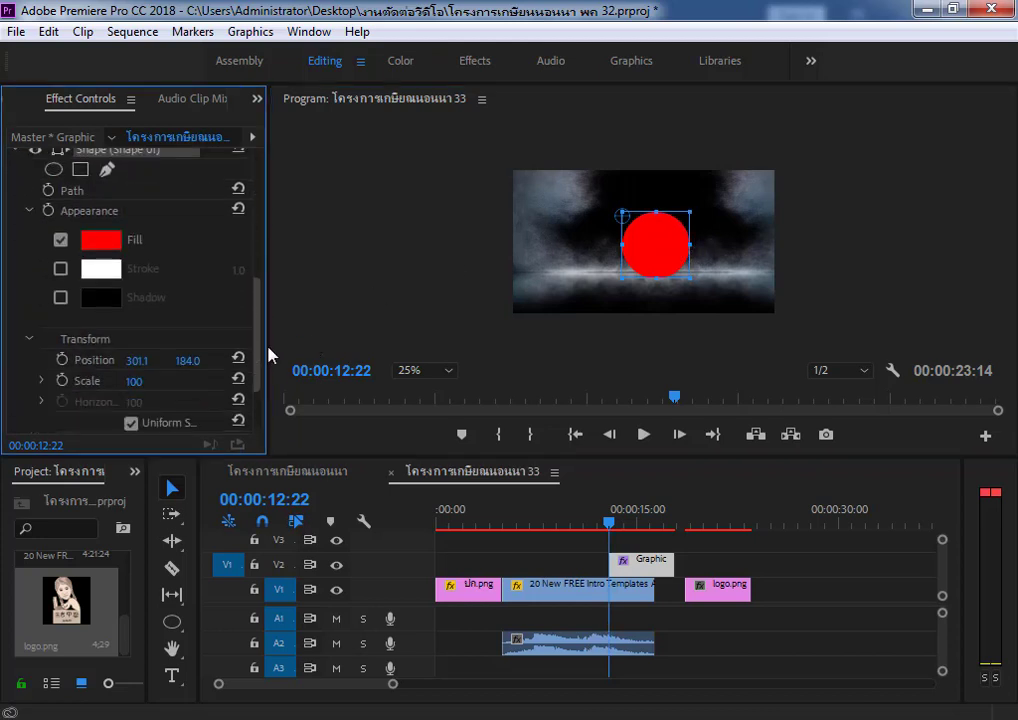
{"action": "left_click", "coordinate": [104, 241]}
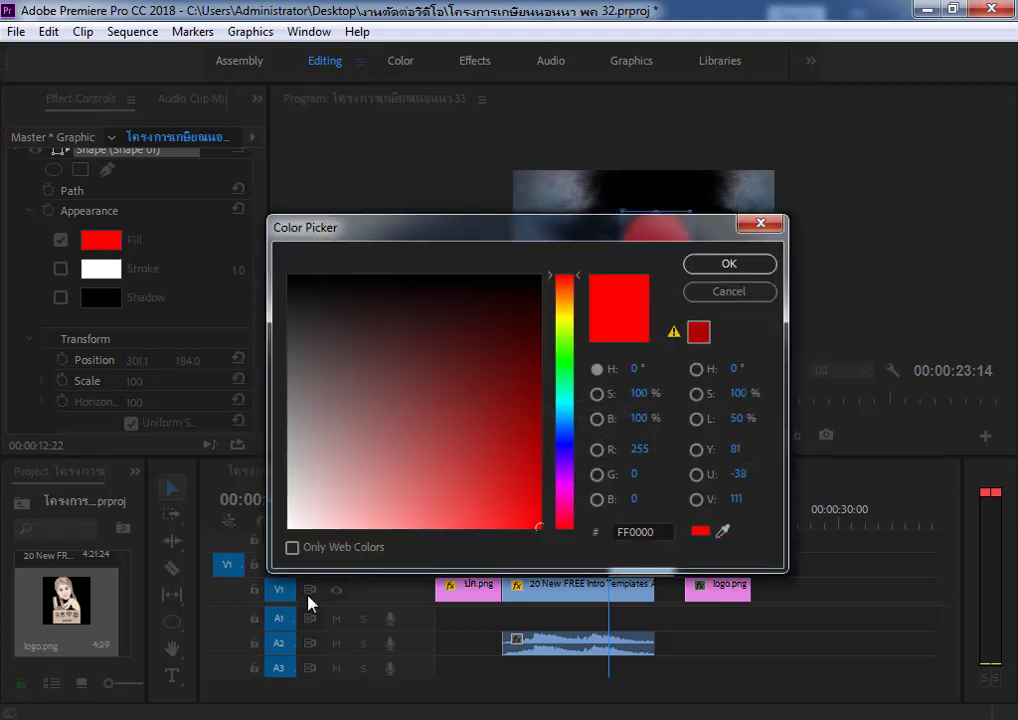
{"action": "left_click", "coordinate": [288, 525]}
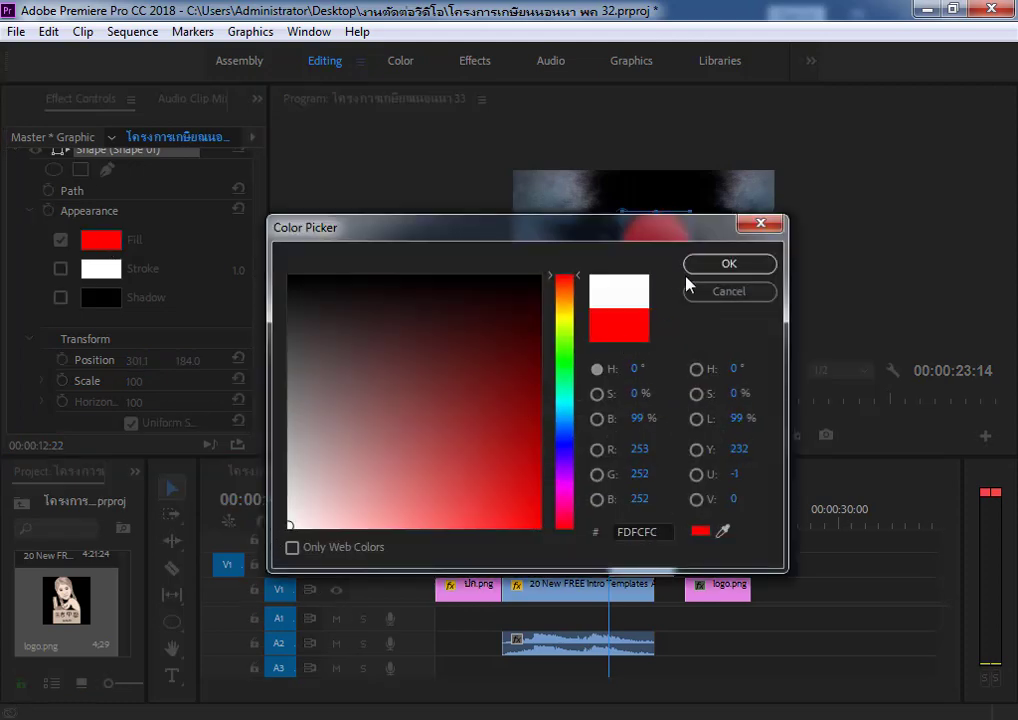
{"action": "left_click", "coordinate": [729, 263]}
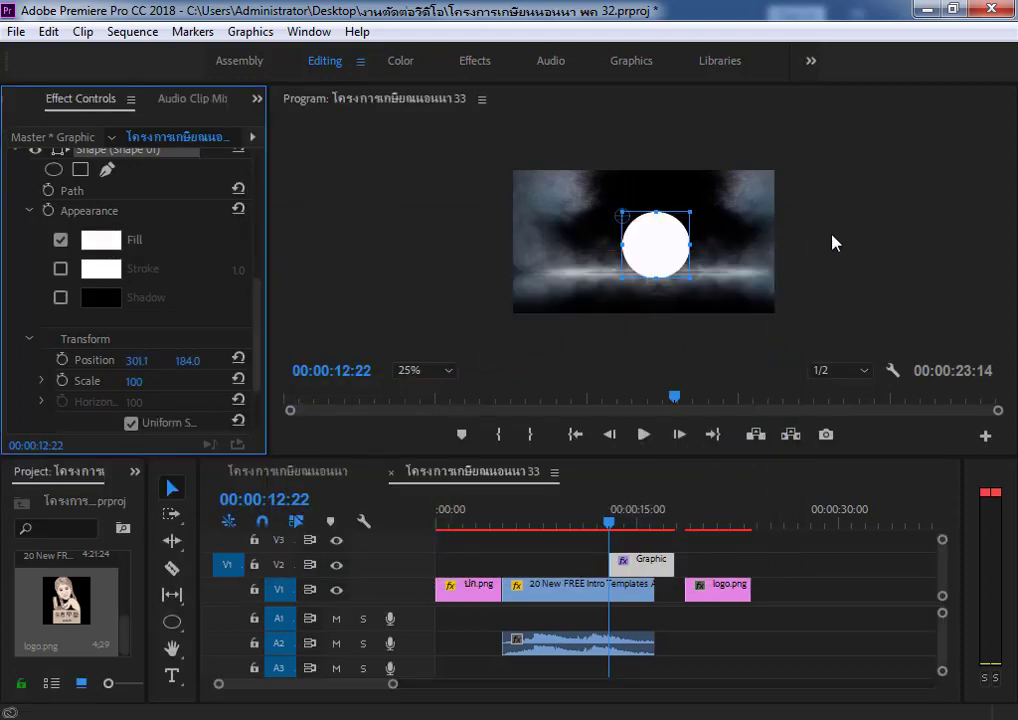
{"action": "left_click", "coordinate": [835, 242]}
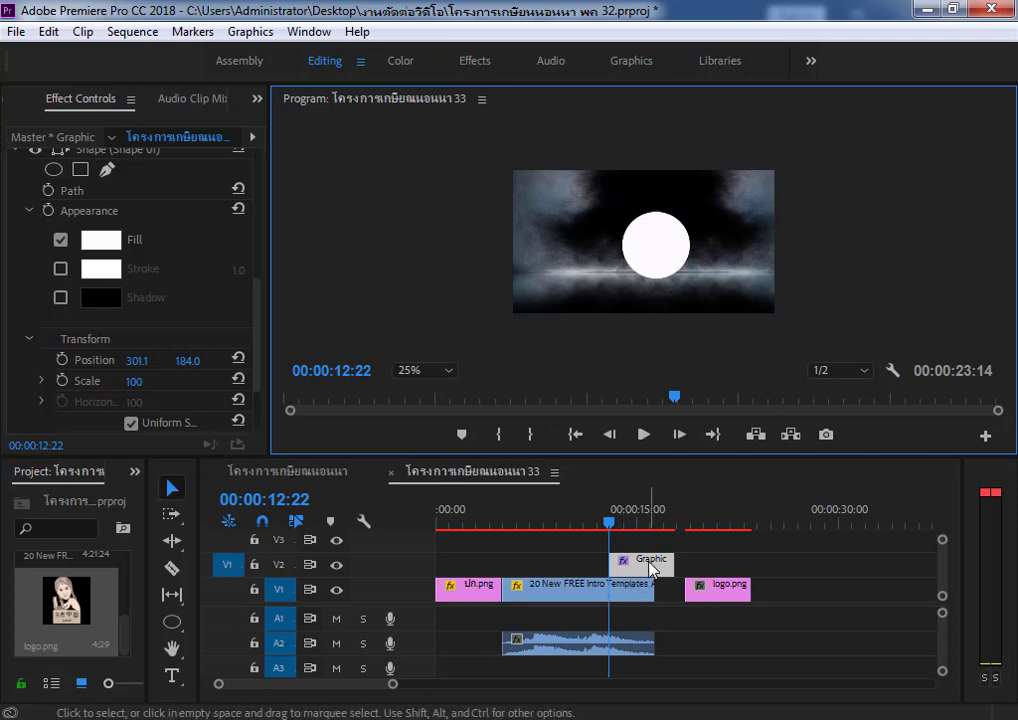
Step: Move logo.png onto the track above the circle at about 13 seconds
{"action": "left_click", "coordinate": [722, 589]}
{"action": "left_click_drag", "start_coordinate": [722, 589], "coordinate": [646, 540]}
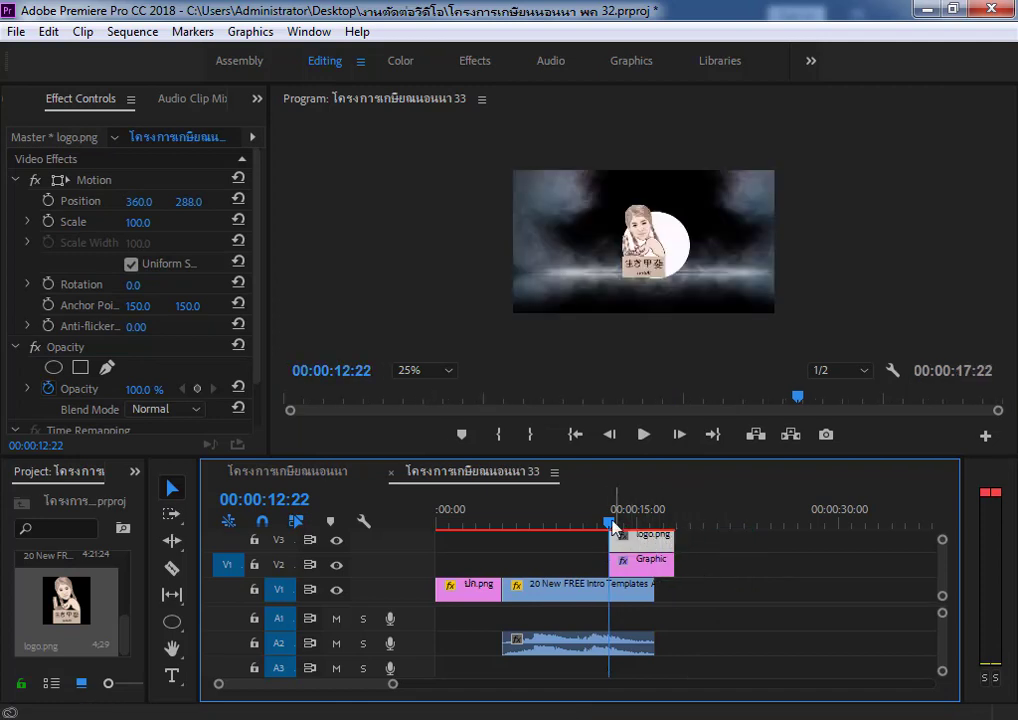
{"action": "mouse_move", "coordinate": [612, 527]}
{"action": "left_mouse_down"}
{"action": "mouse_move", "coordinate": [630, 524]}
{"action": "mouse_move", "coordinate": [609, 524]}
{"action": "left_mouse_up"}
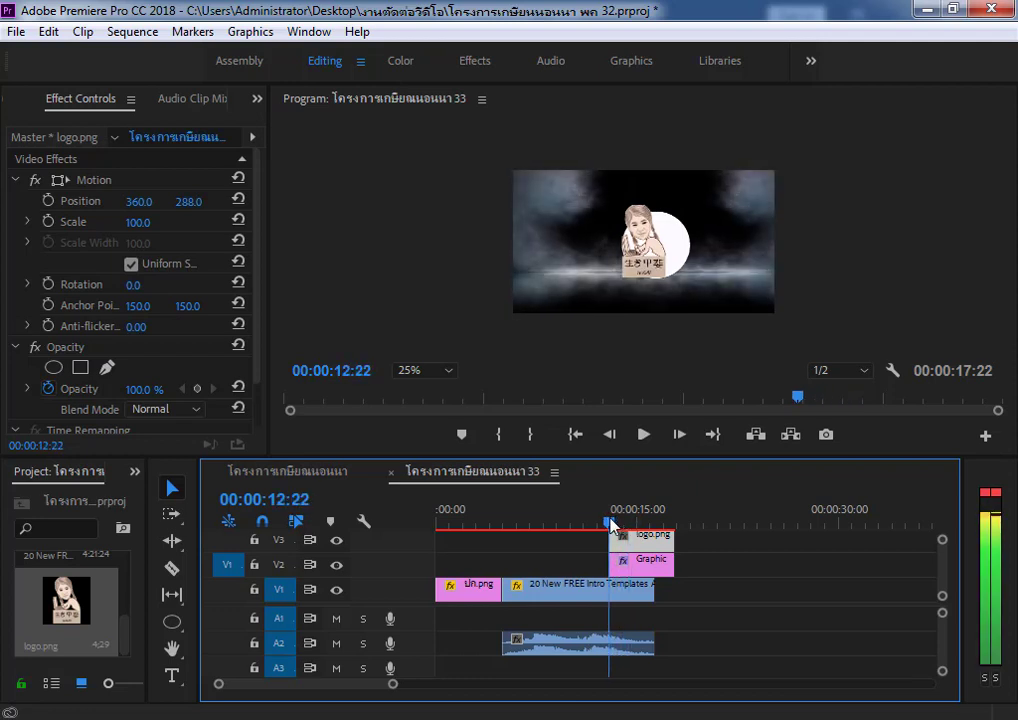
Step: Reposition the white circle behind the logo and lock track V2
{"action": "left_click", "coordinate": [648, 266]}
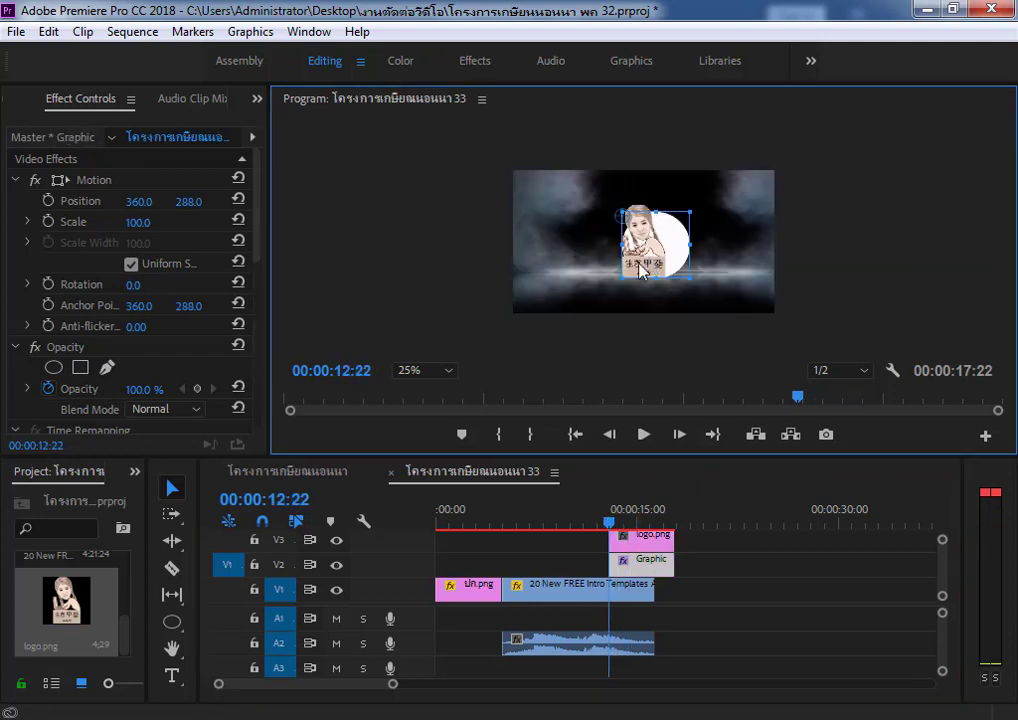
{"action": "left_click_drag", "start_coordinate": [648, 266], "coordinate": [662, 268]}
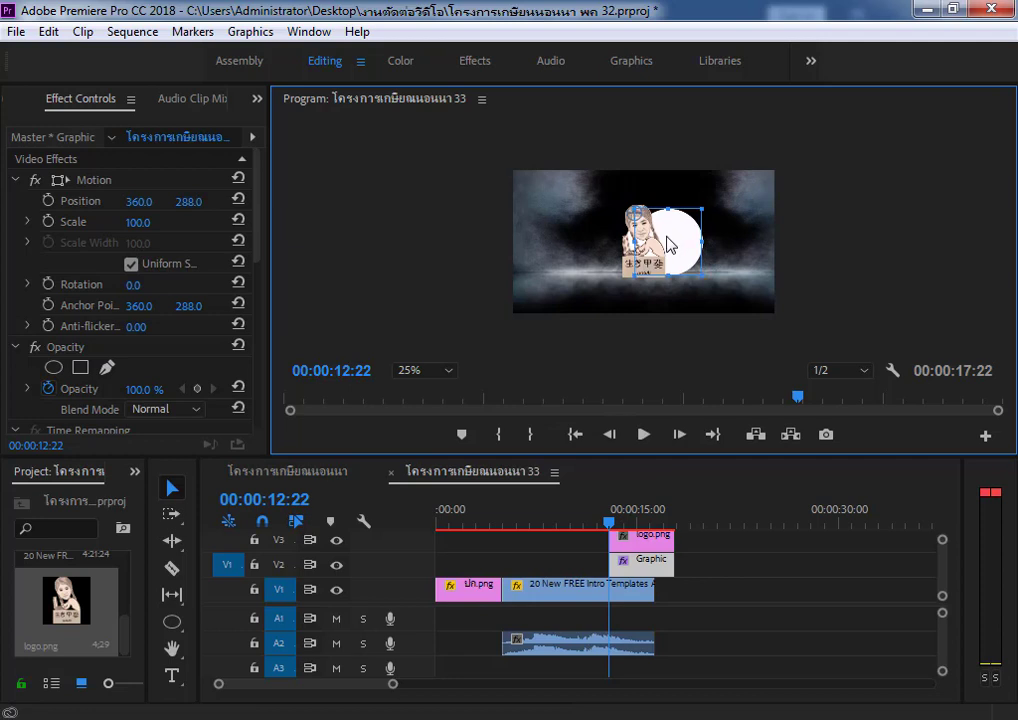
{"action": "mouse_move", "coordinate": [688, 240]}
{"action": "left_mouse_down"}
{"action": "mouse_move", "coordinate": [668, 260]}
{"action": "mouse_move", "coordinate": [666, 233]}
{"action": "left_mouse_up"}
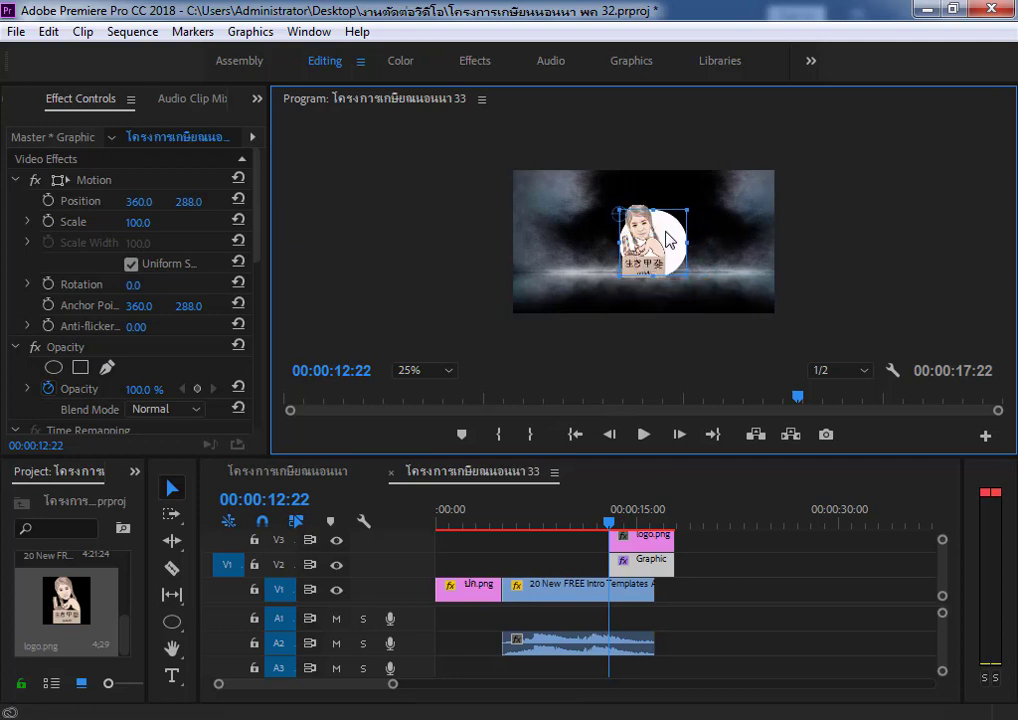
{"action": "left_click", "coordinate": [254, 565]}
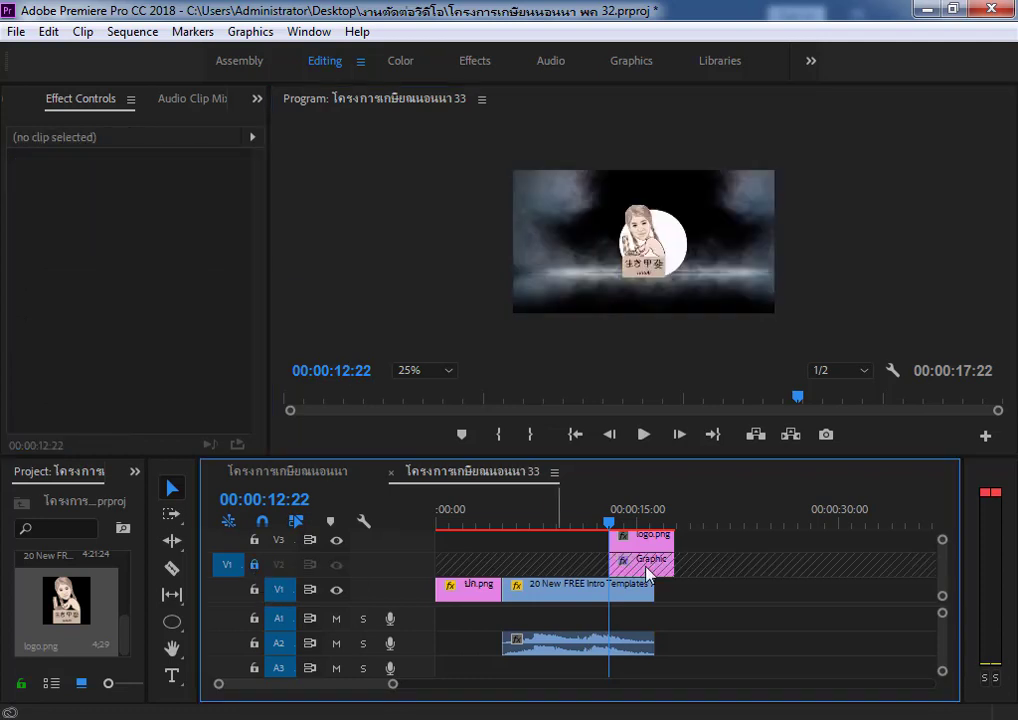
Step: Shift the logo right and scale it to 108% centred over the white circle, then return to the start
{"action": "left_click", "coordinate": [652, 248]}
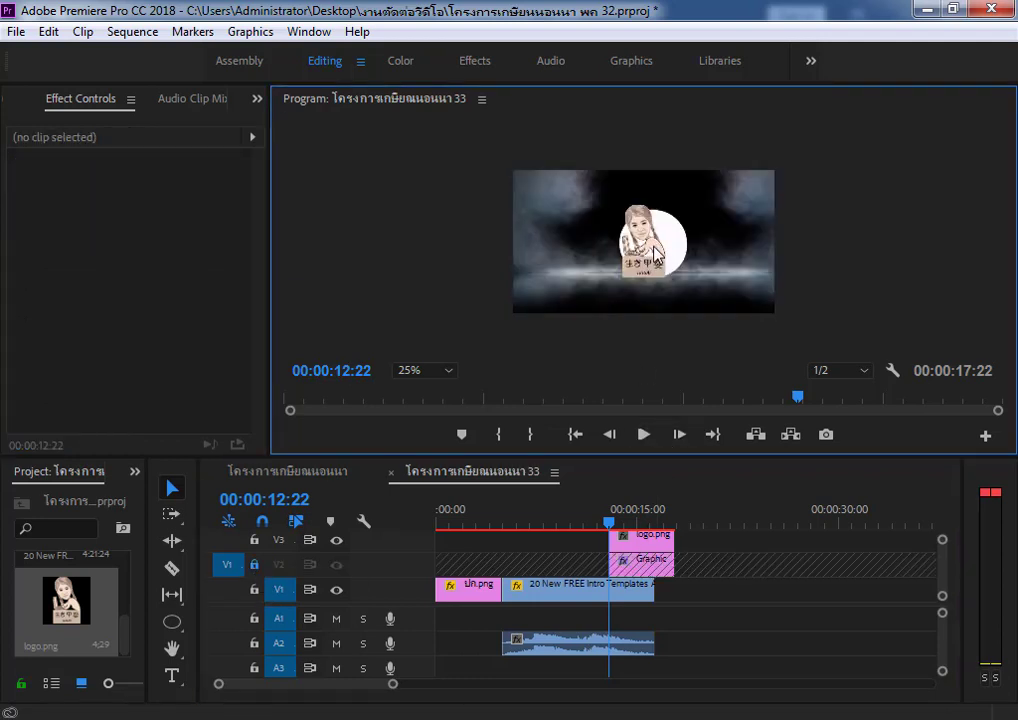
{"action": "left_click", "coordinate": [652, 257]}
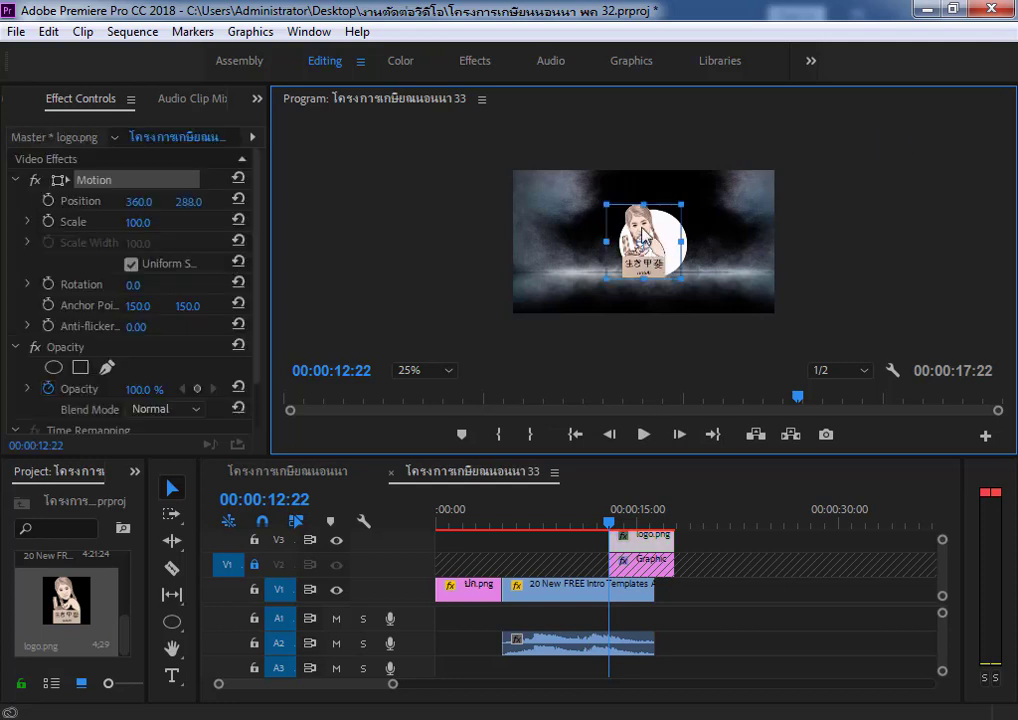
{"action": "left_click_drag", "start_coordinate": [652, 222], "coordinate": [657, 228]}
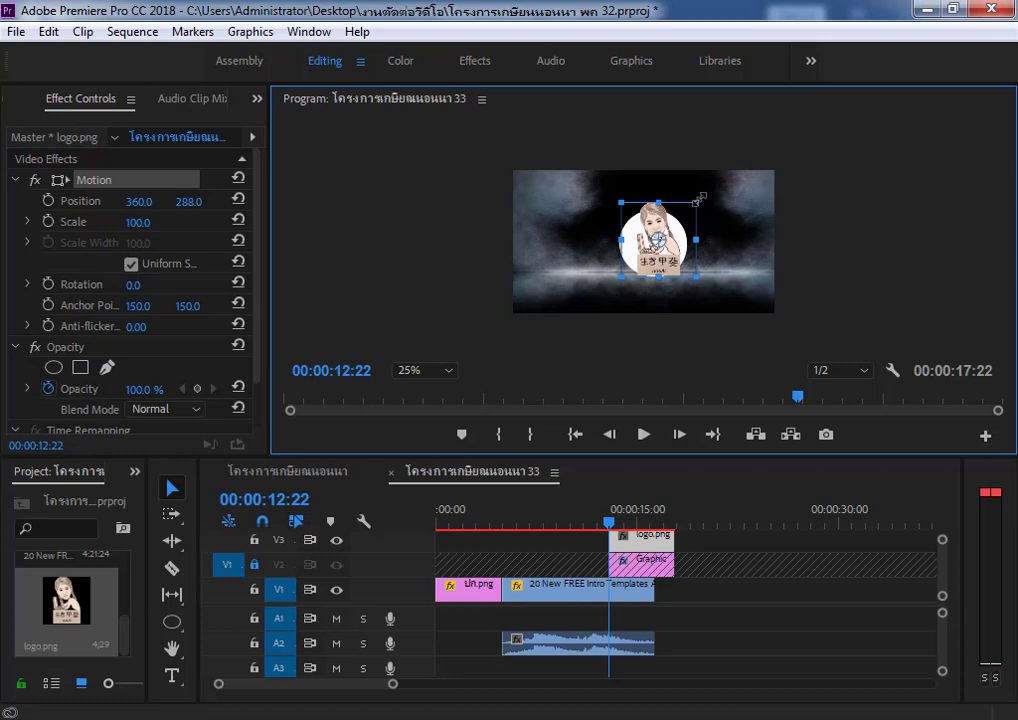
{"action": "left_click_drag", "start_coordinate": [697, 204], "coordinate": [699, 199]}
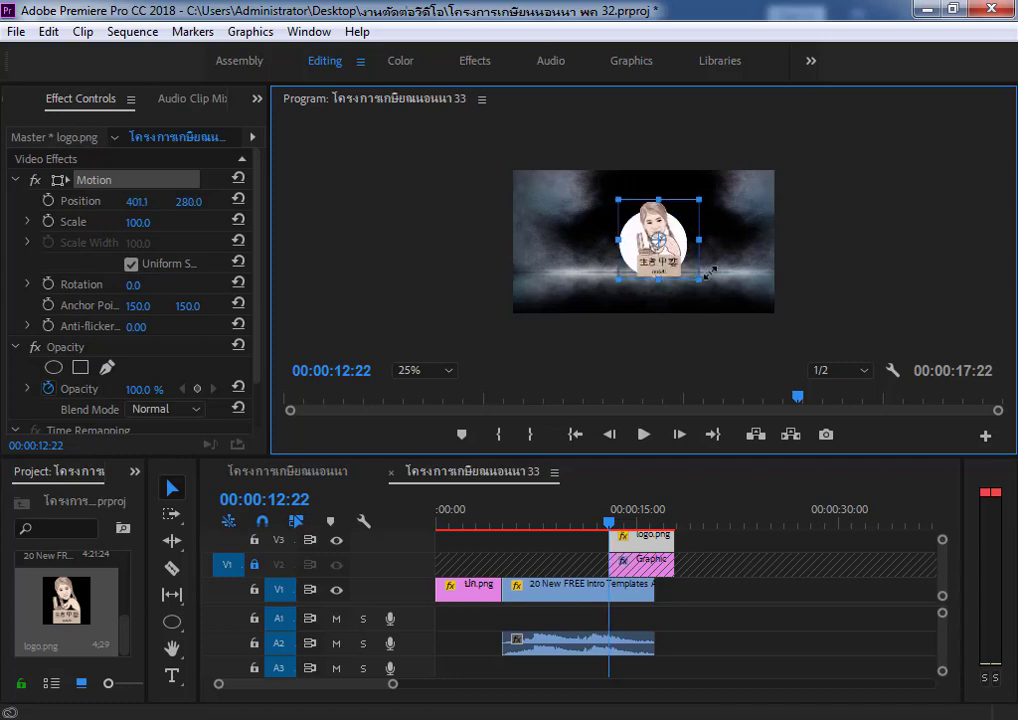
{"action": "left_click", "coordinate": [677, 580]}
{"action": "left_click", "coordinate": [605, 522]}
{"action": "left_click_drag", "start_coordinate": [522, 522], "coordinate": [394, 510]}
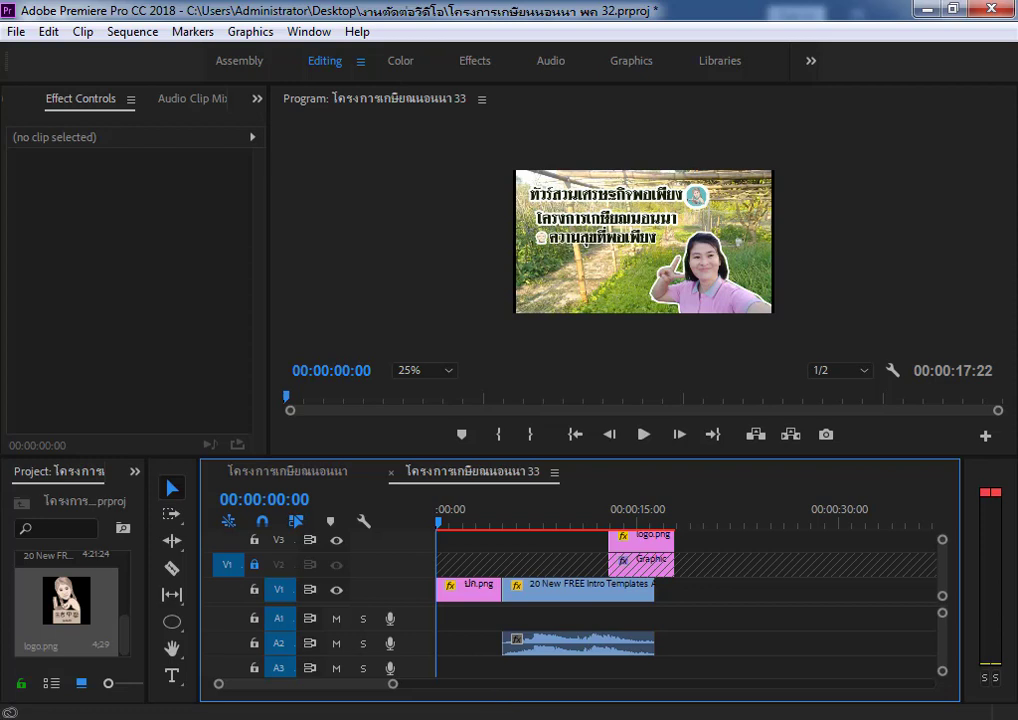
{"action": "left_click", "coordinate": [645, 436]}
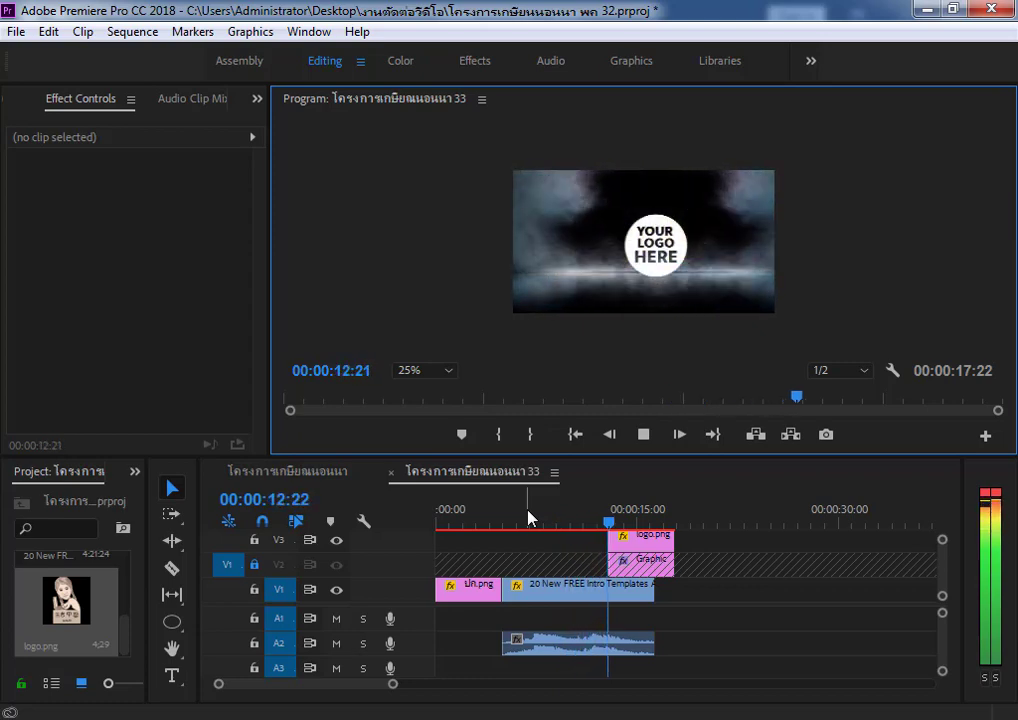
Step: Unlock V2, extend the circle Graphic to start earlier, and trim its end to 00:00:16:10
{"action": "left_click", "coordinate": [643, 434]}
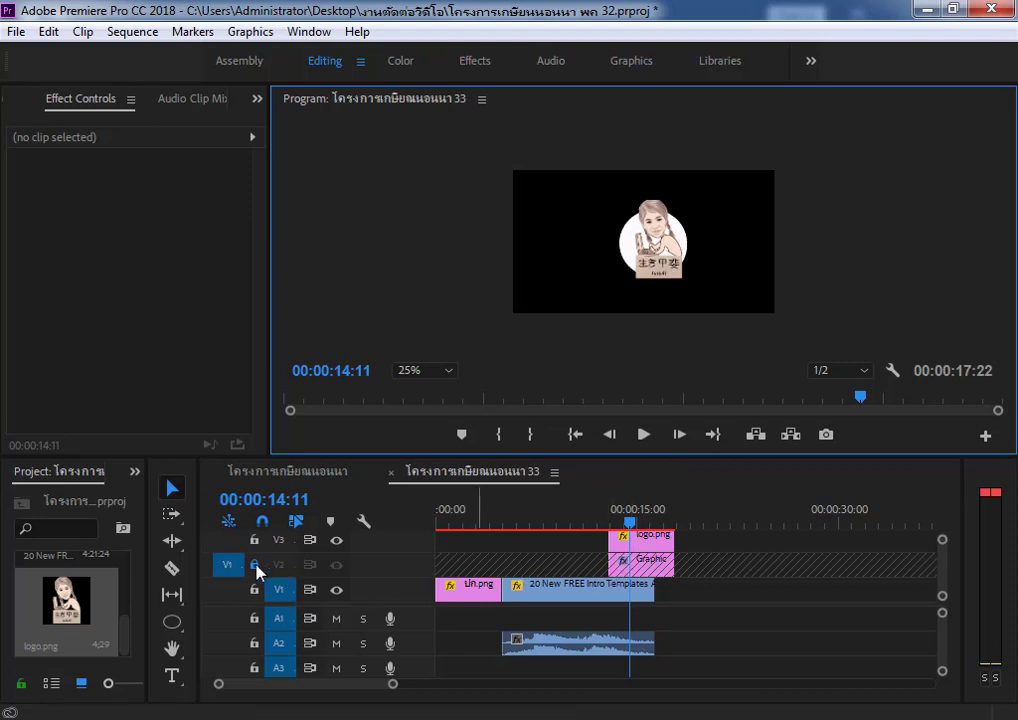
{"action": "left_click", "coordinate": [255, 566]}
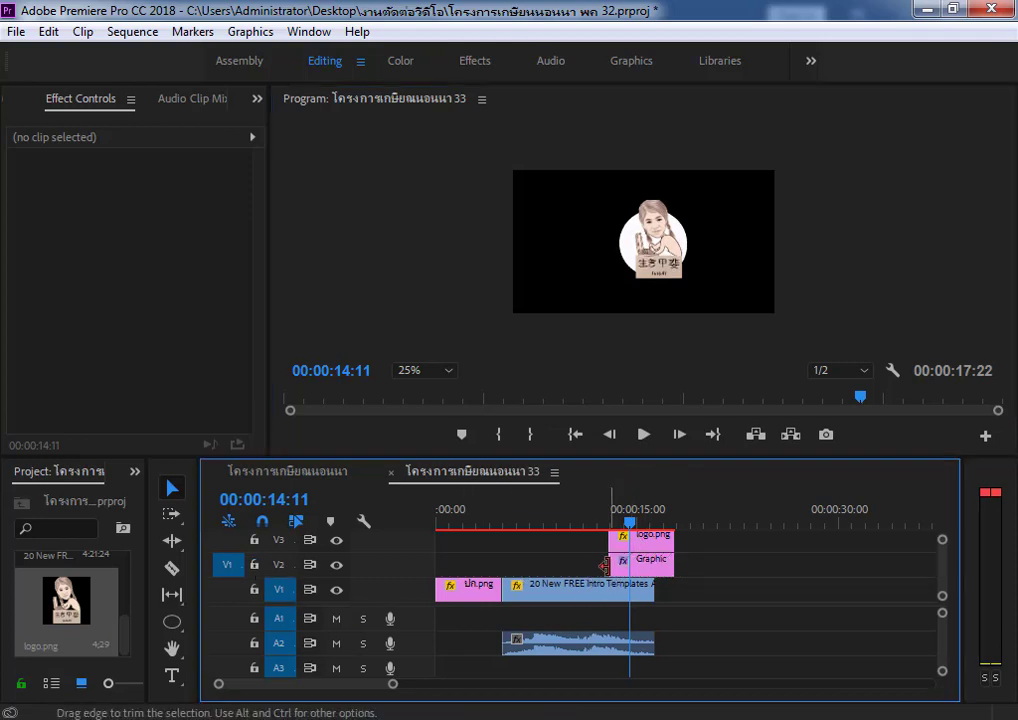
{"action": "left_click_drag", "start_coordinate": [604, 566], "coordinate": [582, 568]}
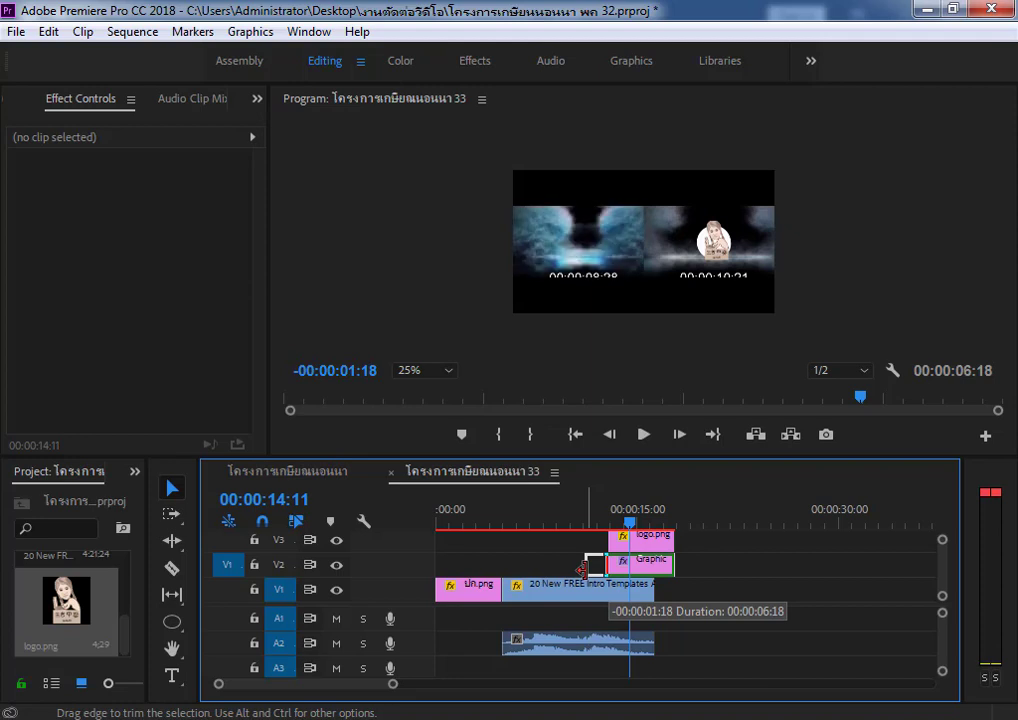
{"action": "mouse_move", "coordinate": [582, 568]}
{"action": "left_mouse_down"}
{"action": "mouse_move", "coordinate": [585, 541]}
{"action": "mouse_move", "coordinate": [420, 520]}
{"action": "left_mouse_up"}
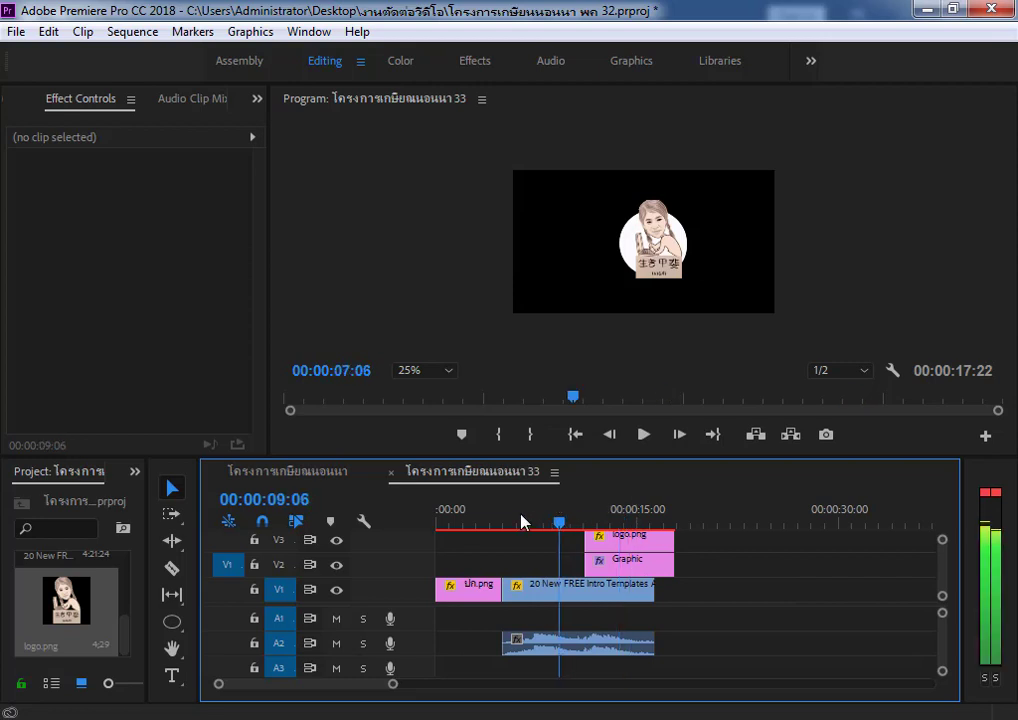
{"action": "left_click", "coordinate": [643, 434]}
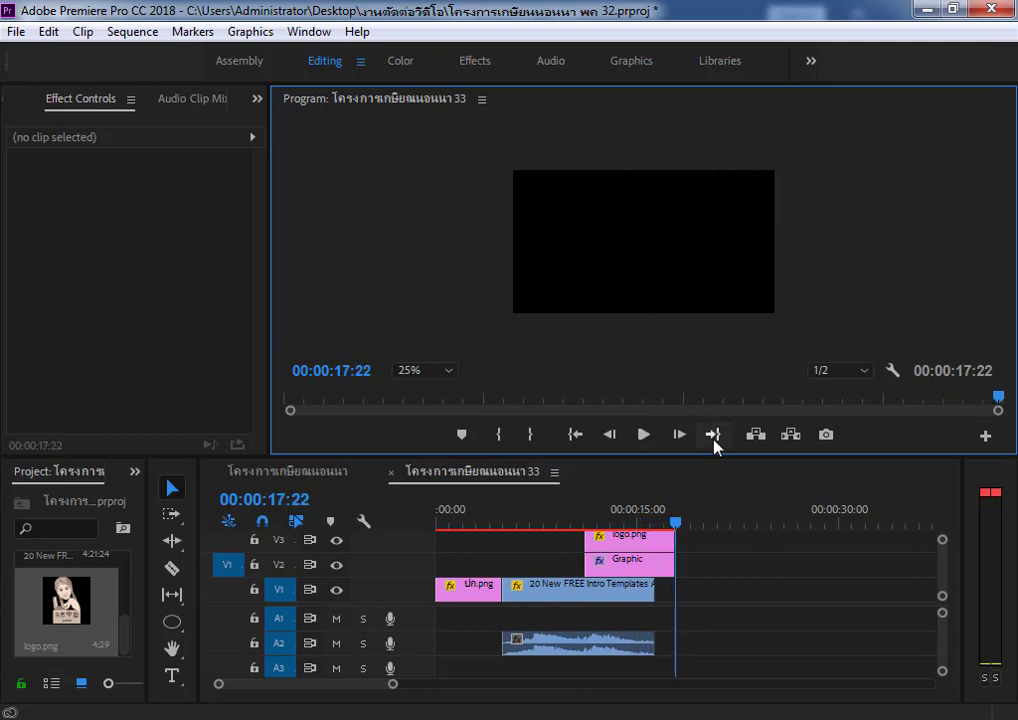
{"action": "mouse_move", "coordinate": [669, 569]}
{"action": "left_mouse_down"}
{"action": "mouse_move", "coordinate": [654, 569]}
{"action": "mouse_move", "coordinate": [652, 522]}
{"action": "mouse_move", "coordinate": [621, 536]}
{"action": "left_mouse_up"}
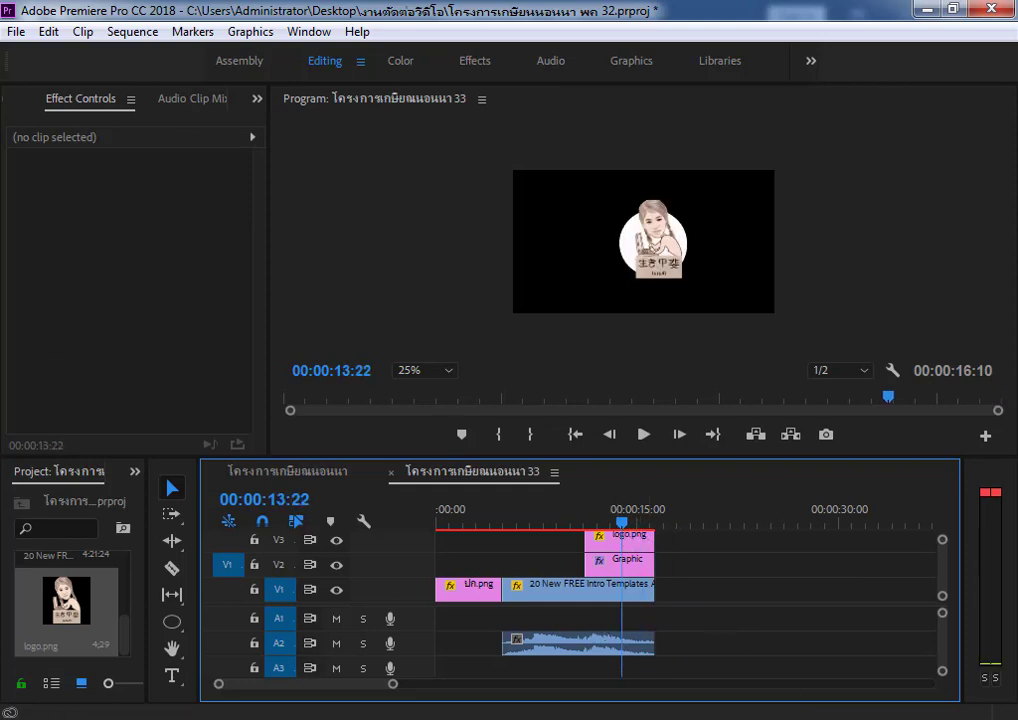
Step: Save the project, replacing the existing พด 32 file, then close it without saving again
{"action": "left_click", "coordinate": [15, 32]}
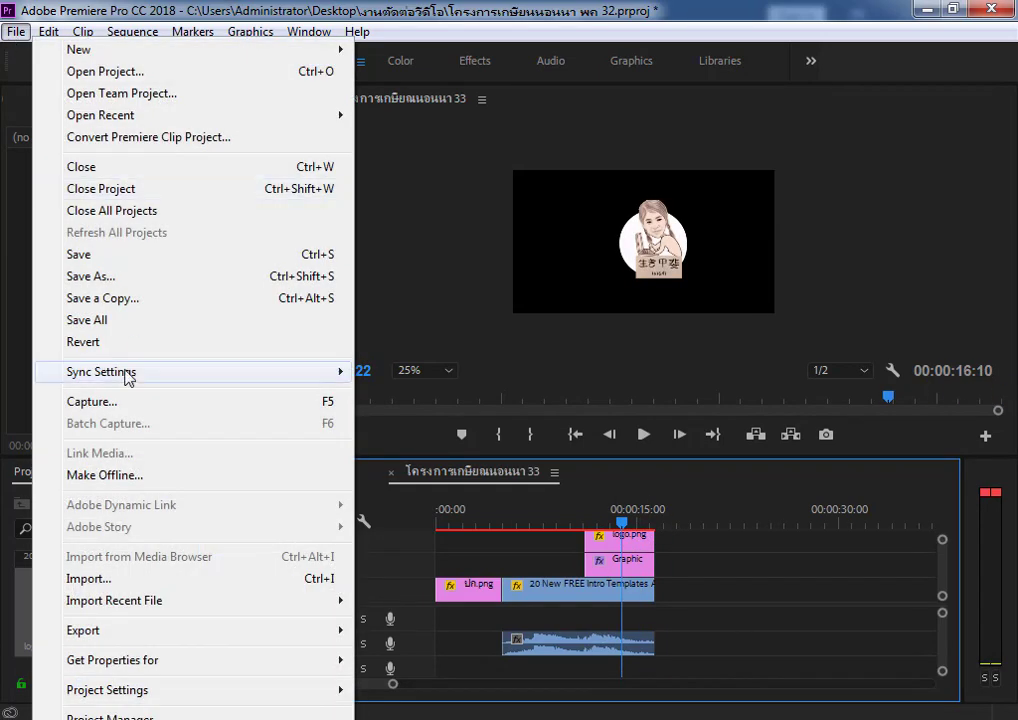
{"action": "left_click", "coordinate": [91, 260]}
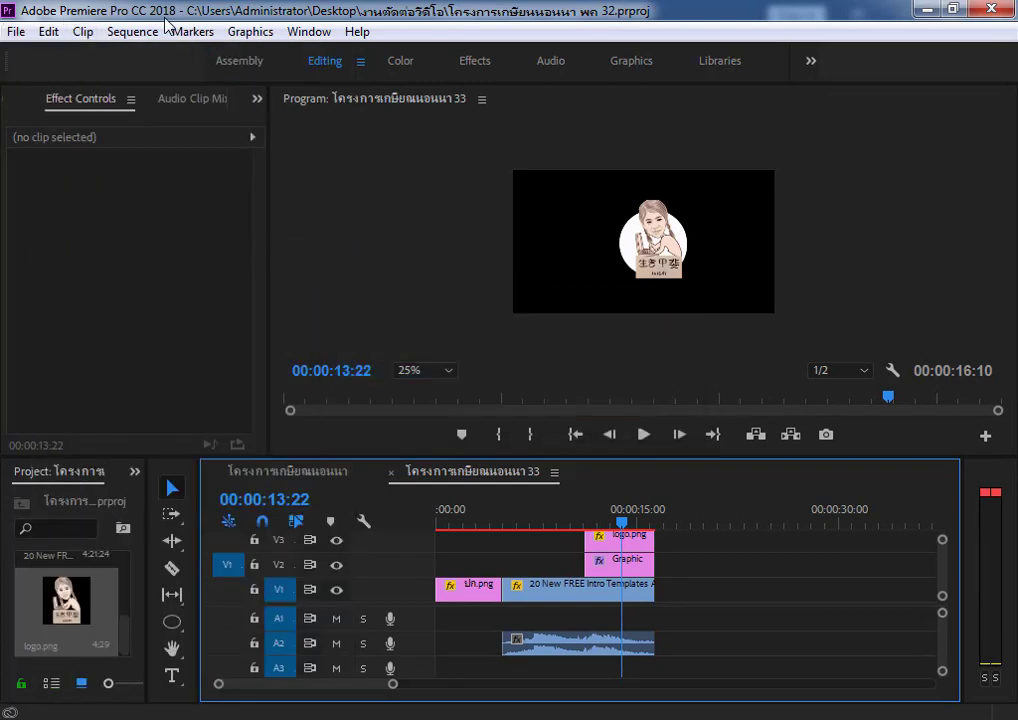
{"action": "left_click", "coordinate": [17, 33]}
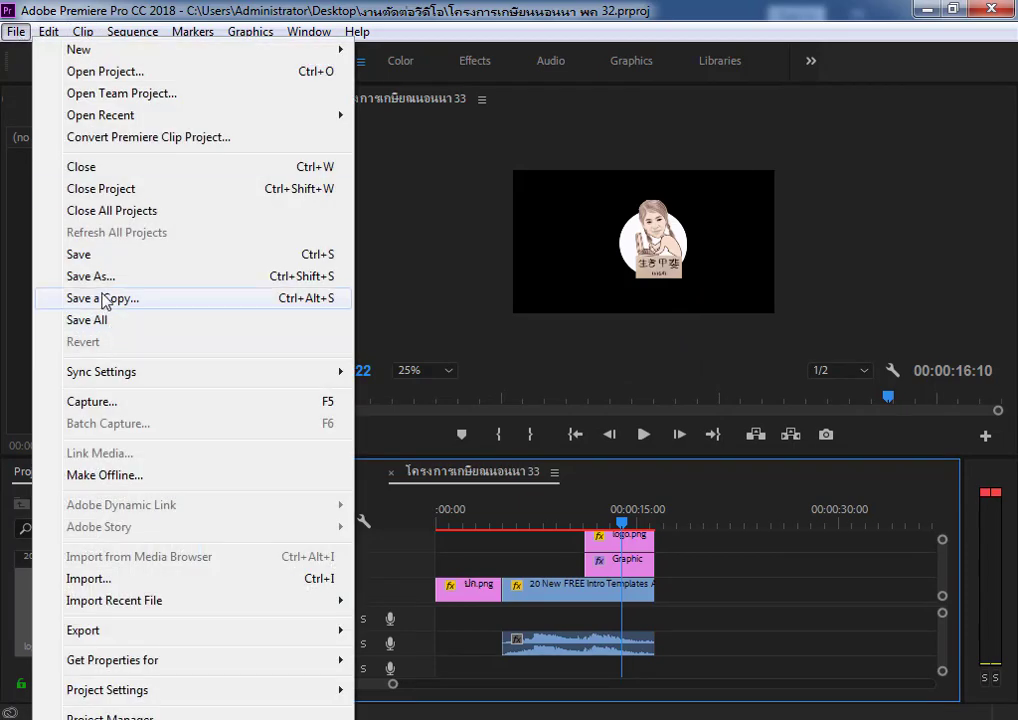
{"action": "left_click", "coordinate": [101, 279]}
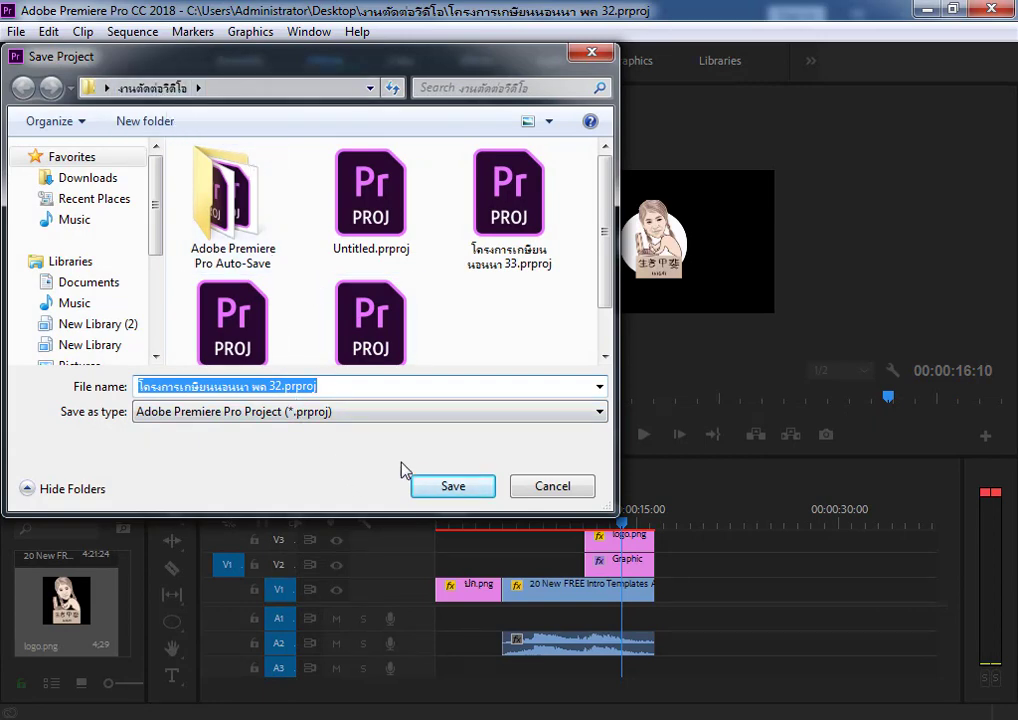
{"action": "left_click", "coordinate": [440, 487]}
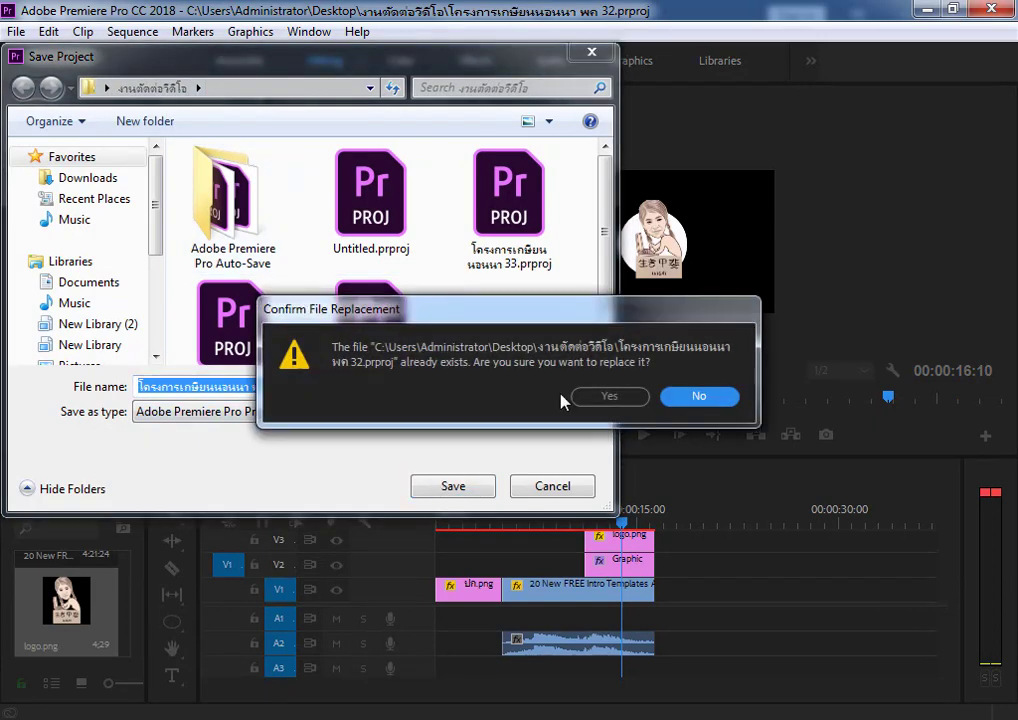
{"action": "left_click", "coordinate": [605, 397]}
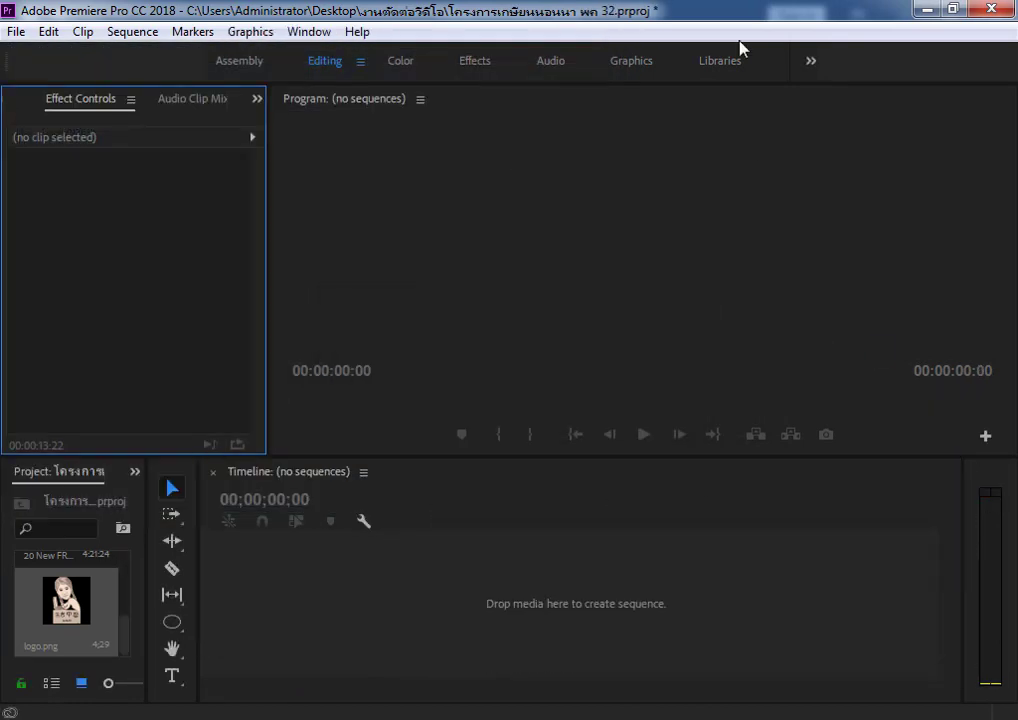
{"action": "left_click", "coordinate": [991, 9]}
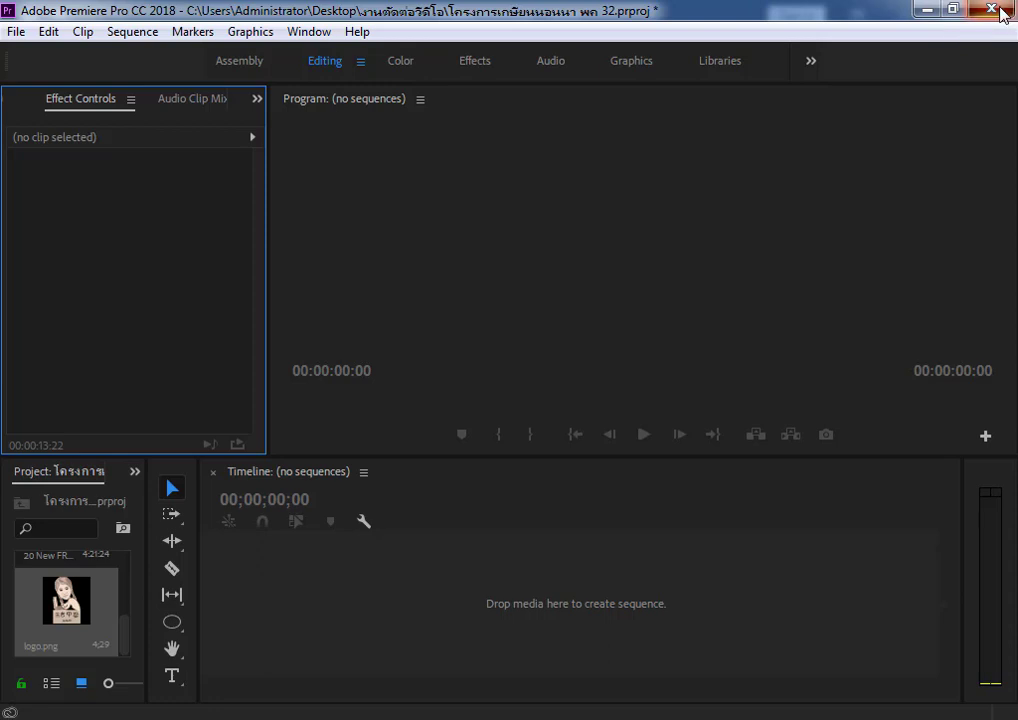
{"action": "left_click", "coordinate": [553, 388]}
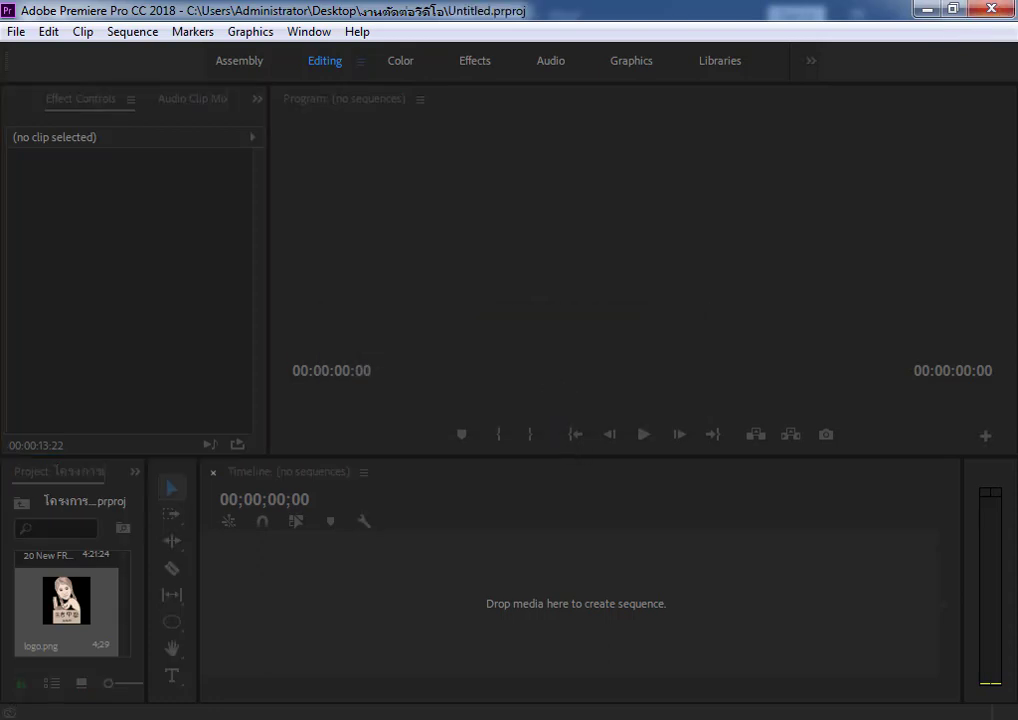